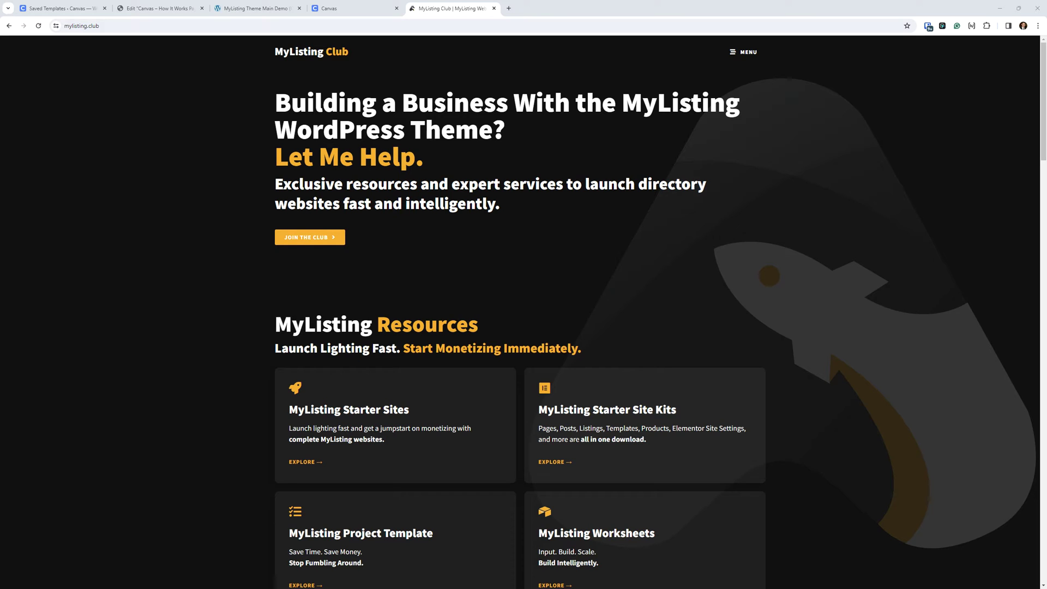
Step: Go from MyListing Club Starter Sites to the Canvas starter site page
left_click(419, 419)
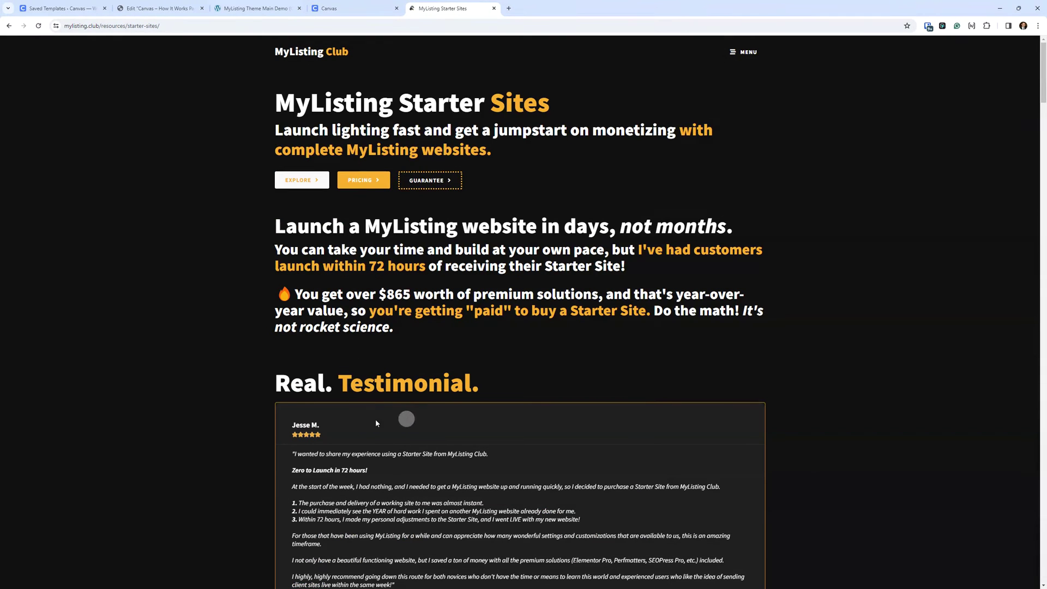
left_click(308, 184)
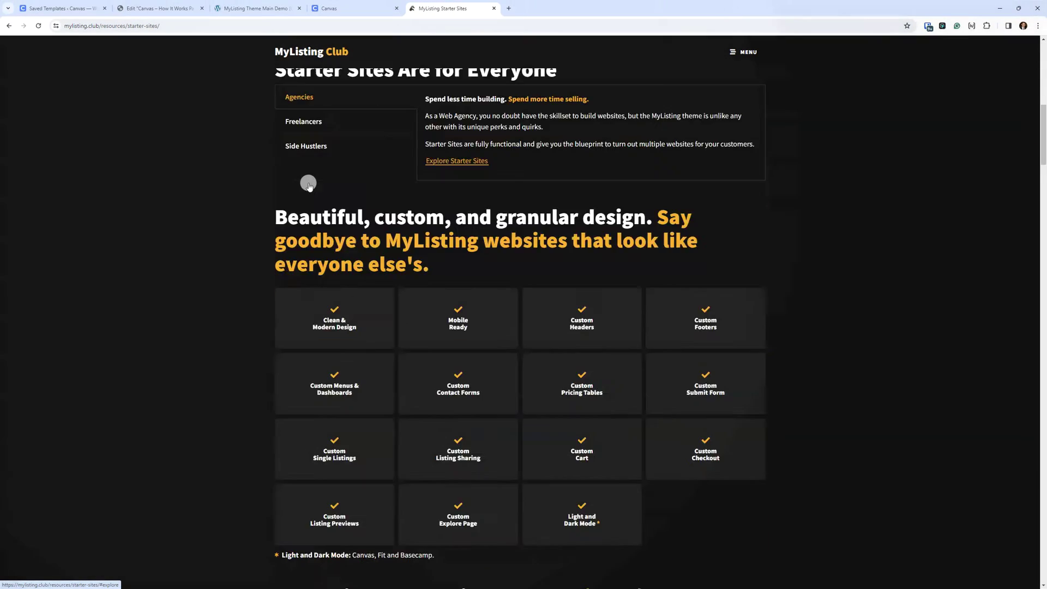
left_click(336, 153)
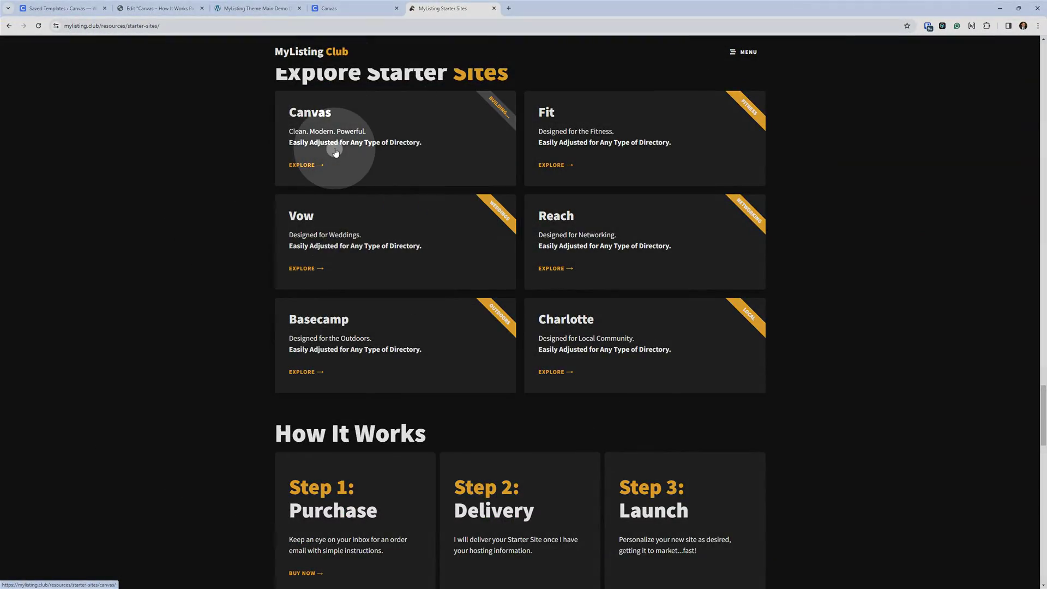
Step: Read the expanded How It Works Page notes, then close the starter site tab
scroll(143, 343, "down", 15)
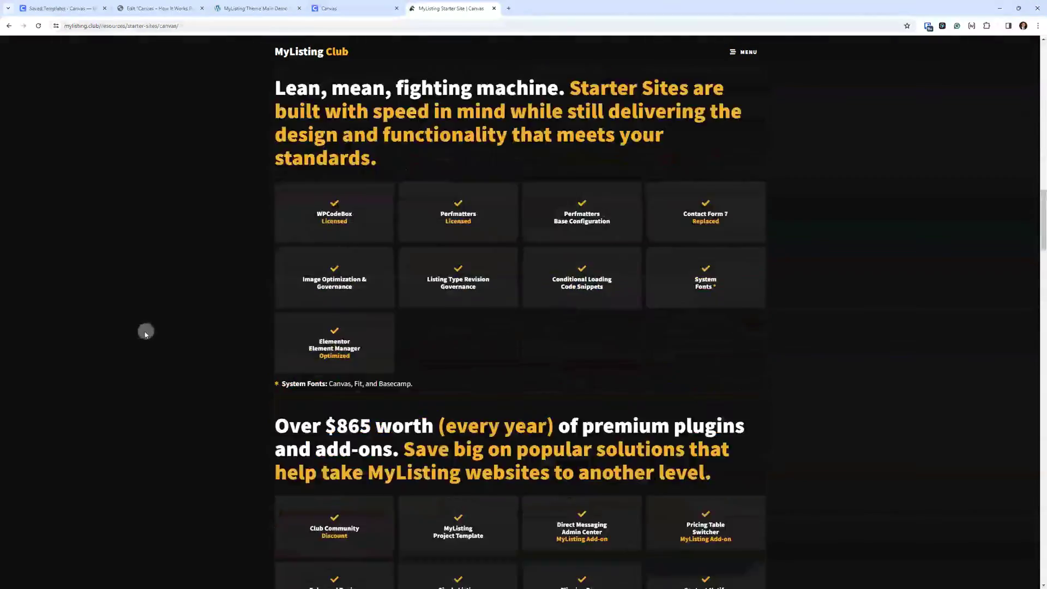
scroll(145, 333, "down", 20)
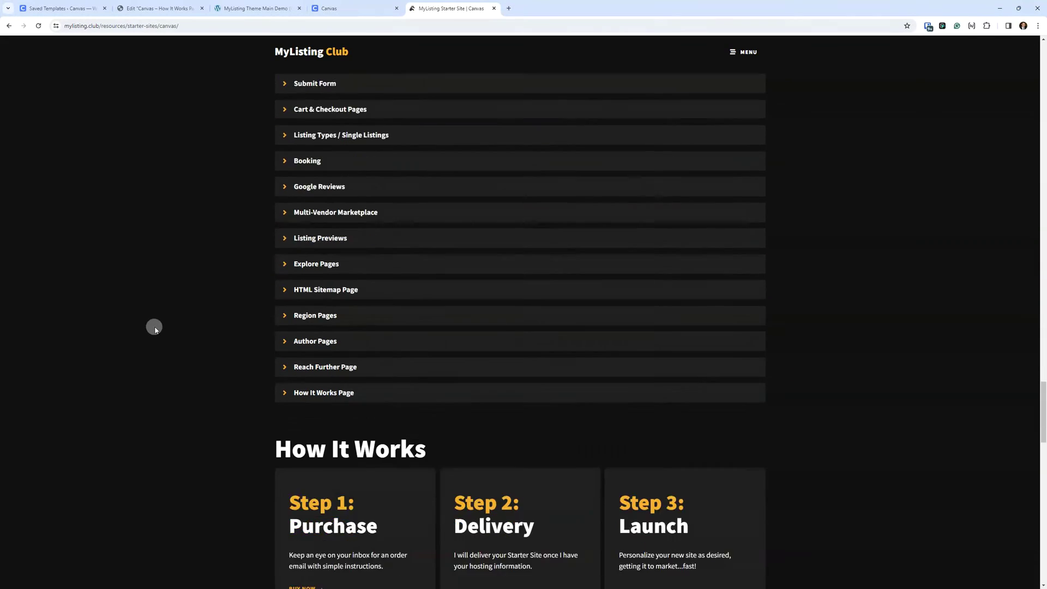
scroll(154, 327, "down", 3)
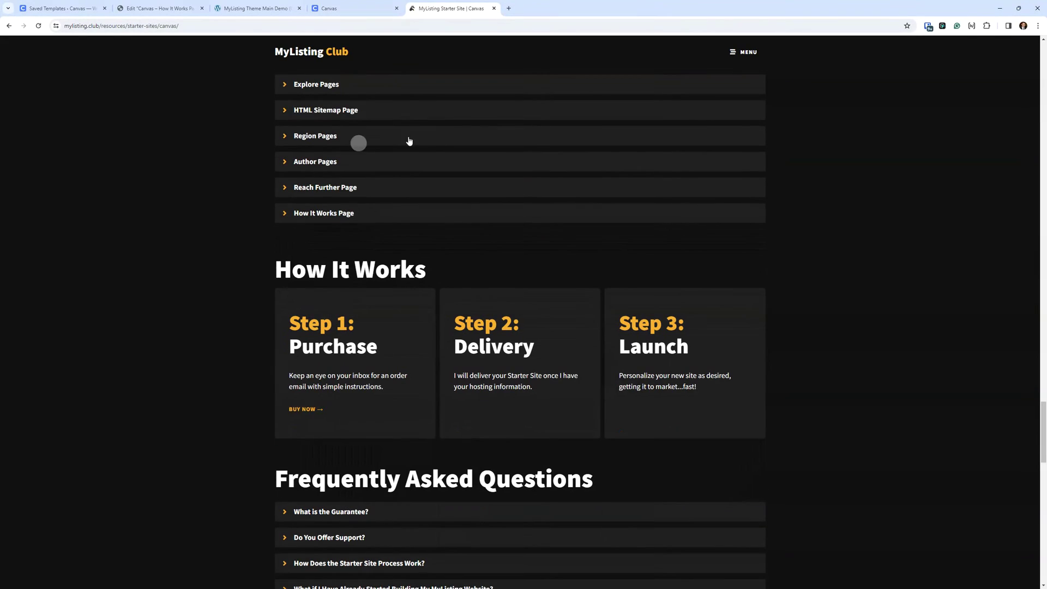
left_click(326, 214)
scroll(351, 315, "down", 2)
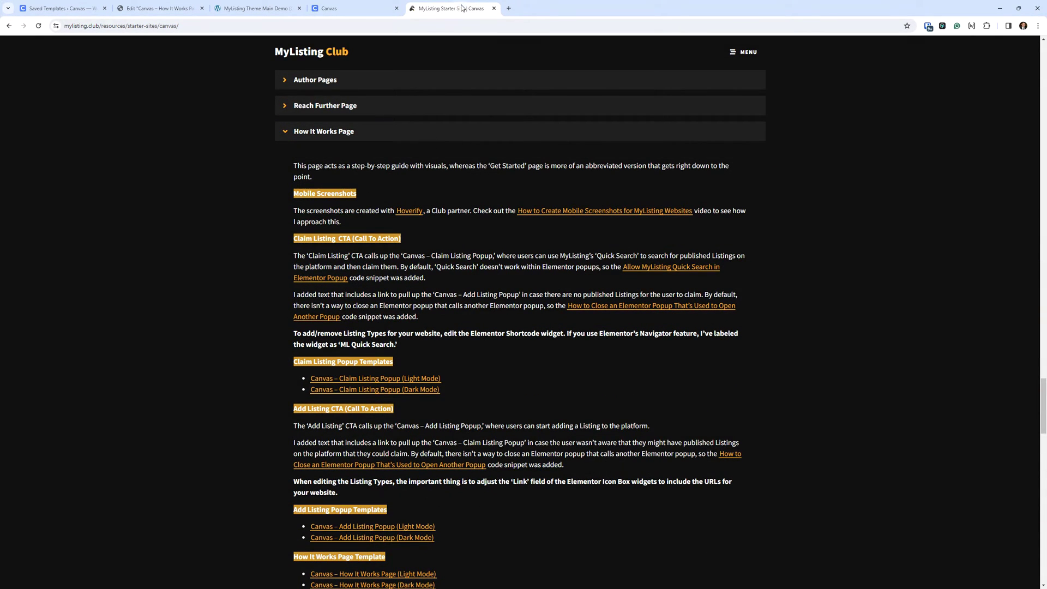
left_click(493, 9)
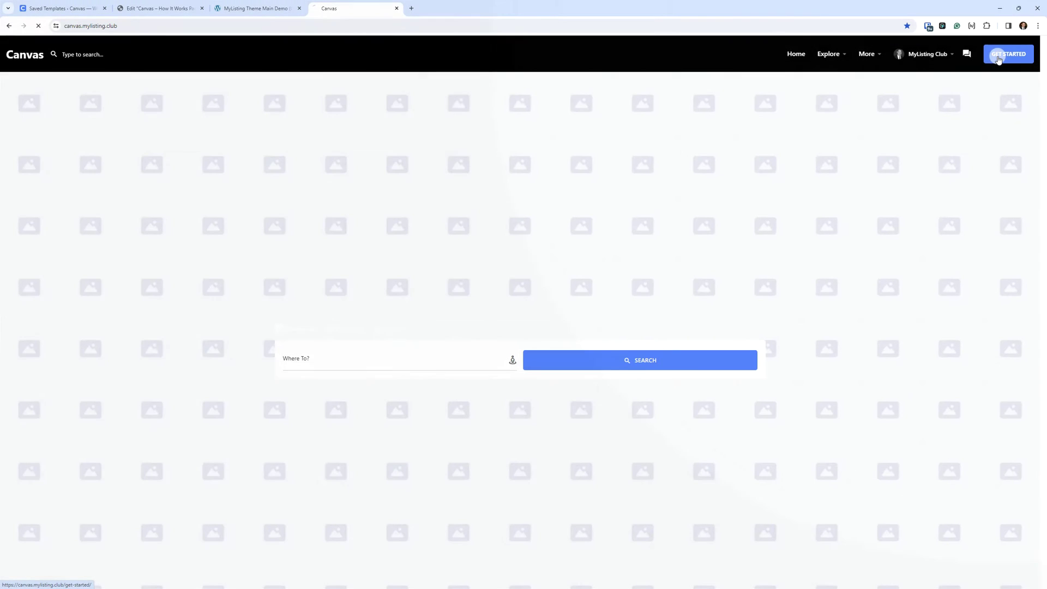
Step: Open Get Started, advance its carousel to Approval, Reach and Repeat, and show the More pages list
left_click(998, 58)
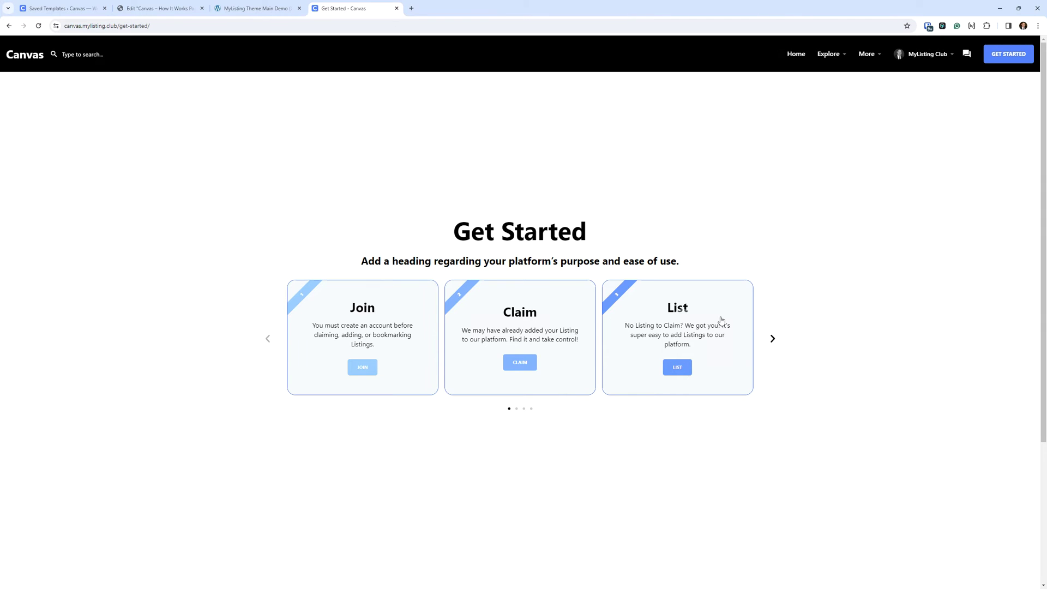
left_click(771, 339)
left_click(772, 339)
left_click(771, 339)
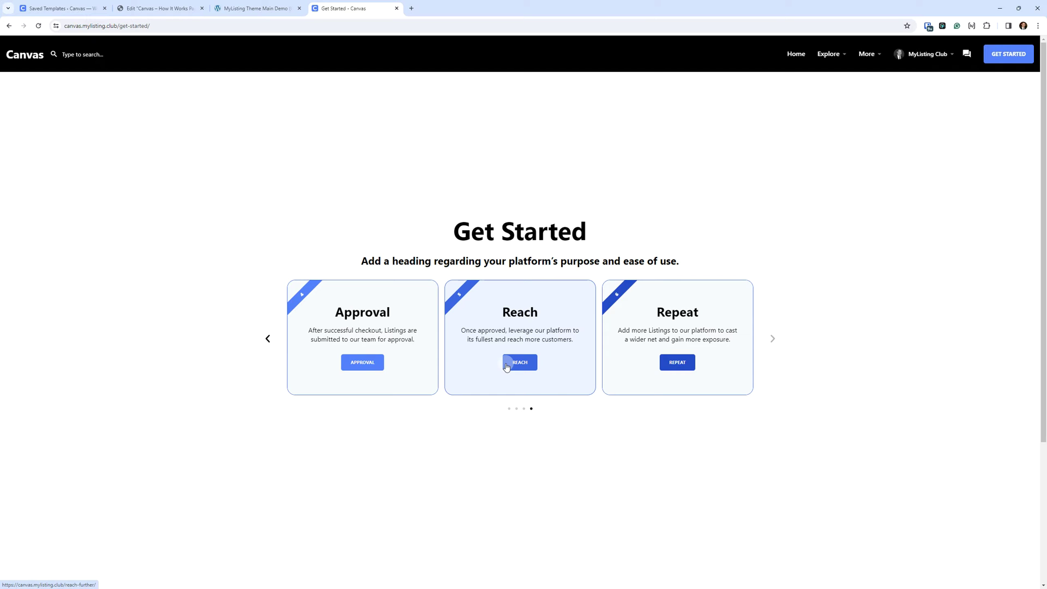
left_click(865, 65)
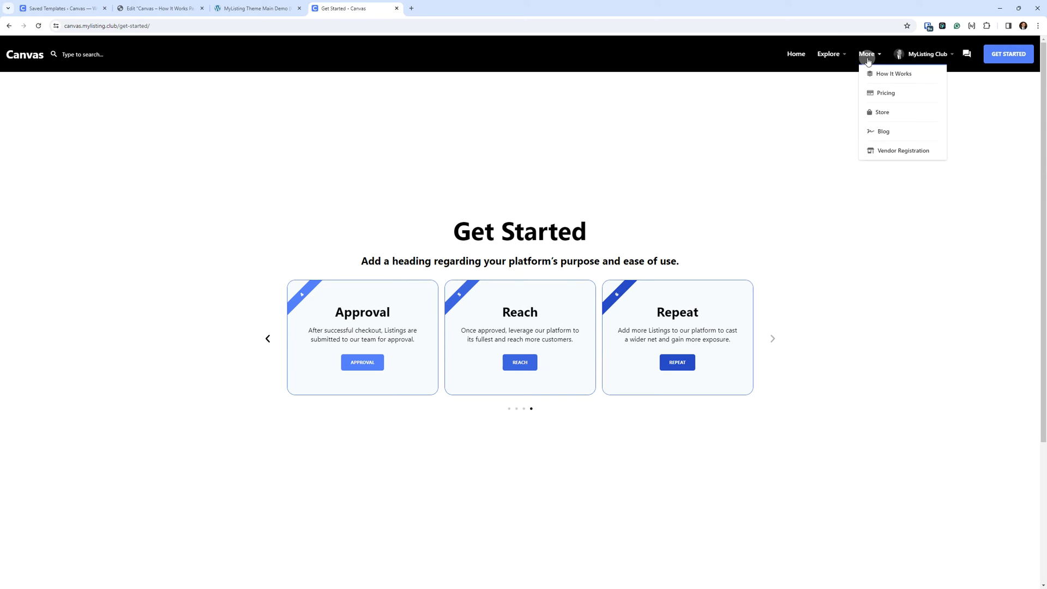
Step: Go to How It Works from the More menu and view its Join Canvas step
left_click(898, 77)
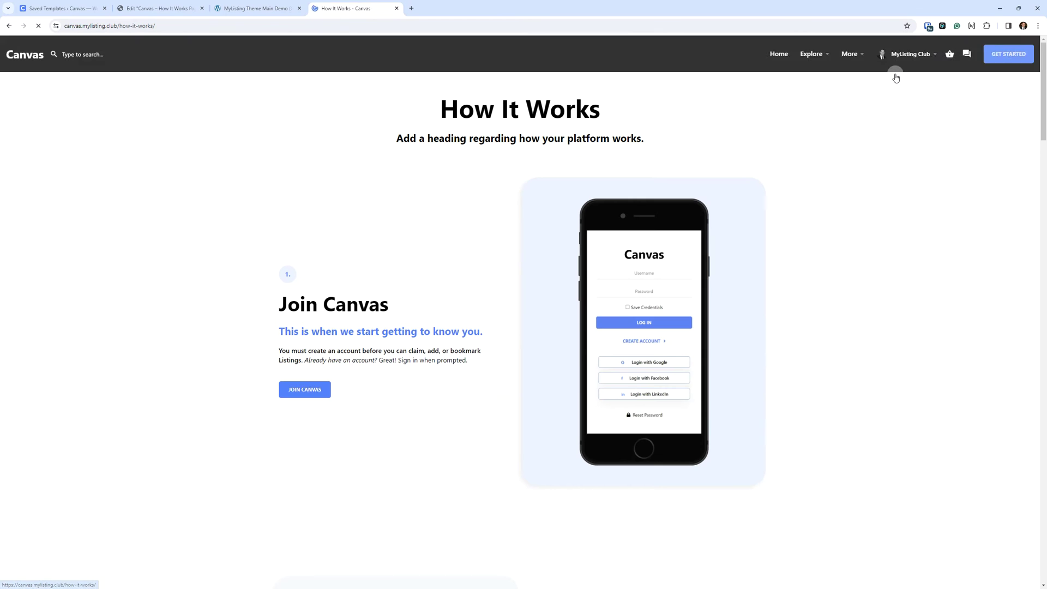
scroll(114, 324, "down", 3)
scroll(278, 327, "down", 5)
scroll(278, 327, "up", 8)
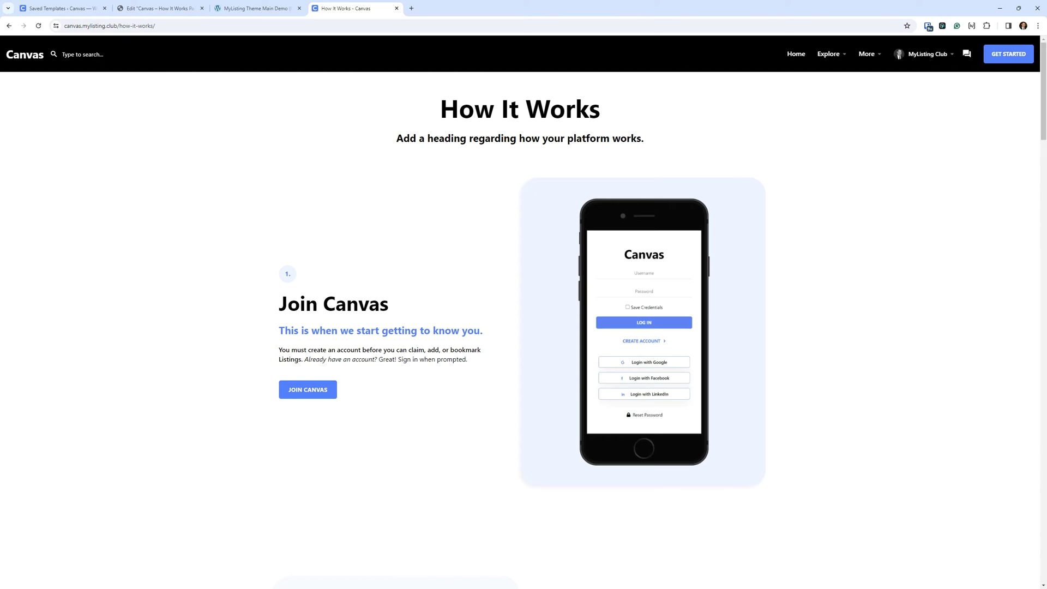
Step: Scroll to the Claim Listing step, open its panel, and search listings for 'expert'
scroll(4, 562, "down", 3)
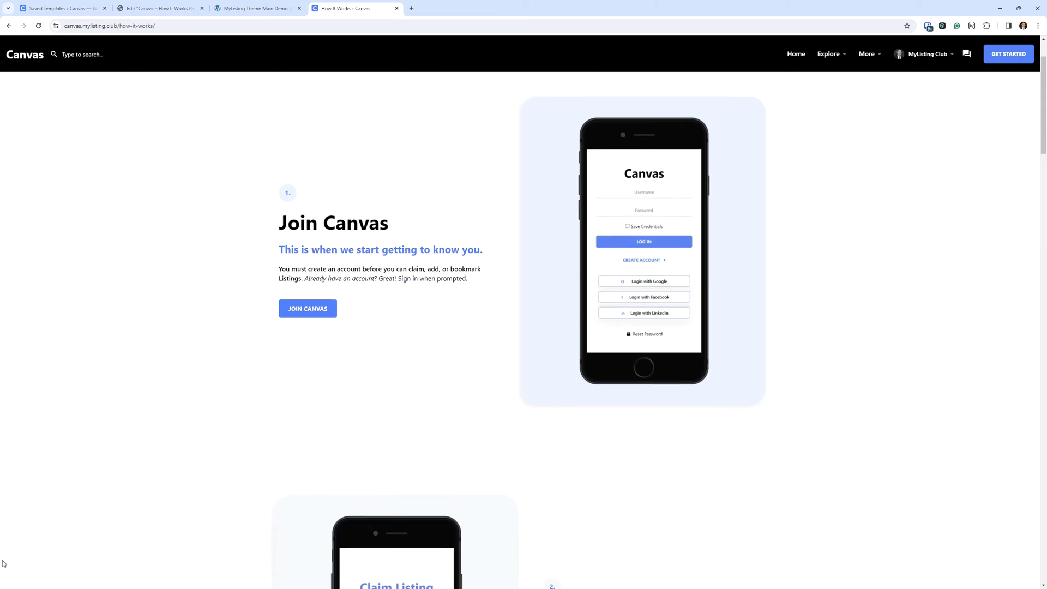
scroll(9, 562, "down", 6)
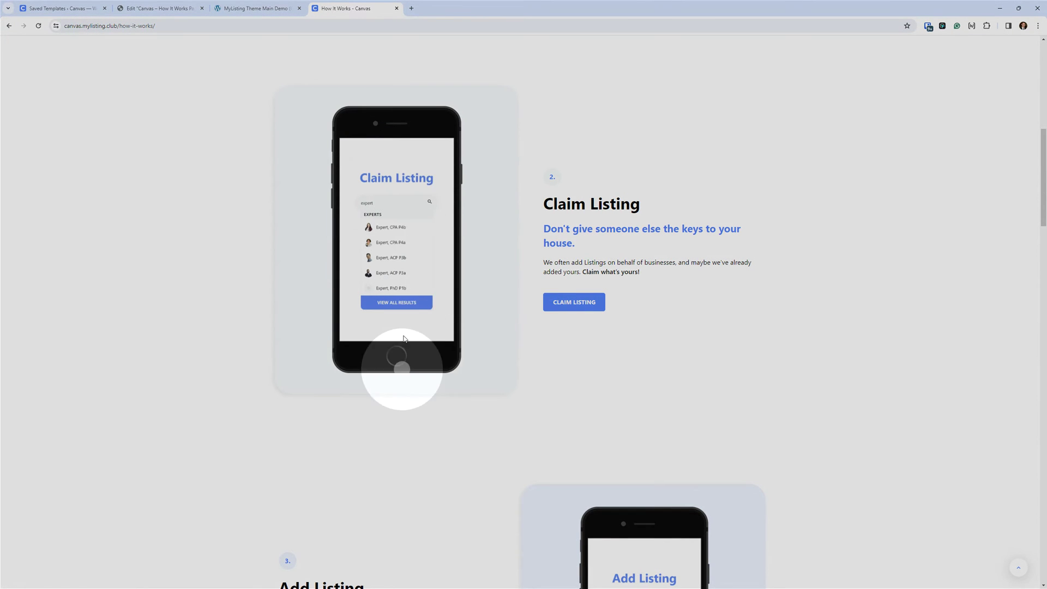
left_click(427, 305)
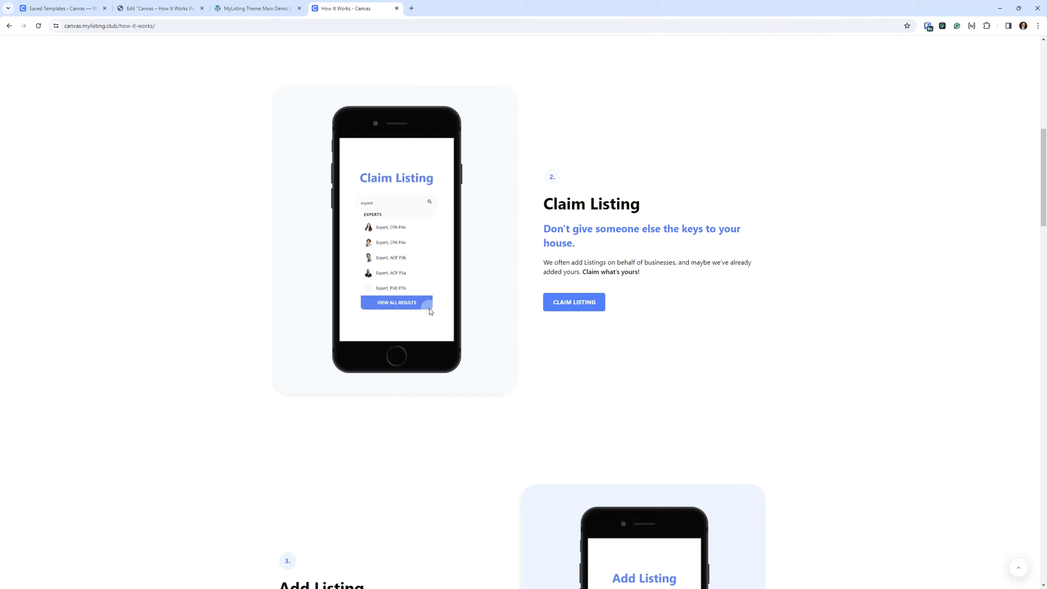
left_click(576, 304)
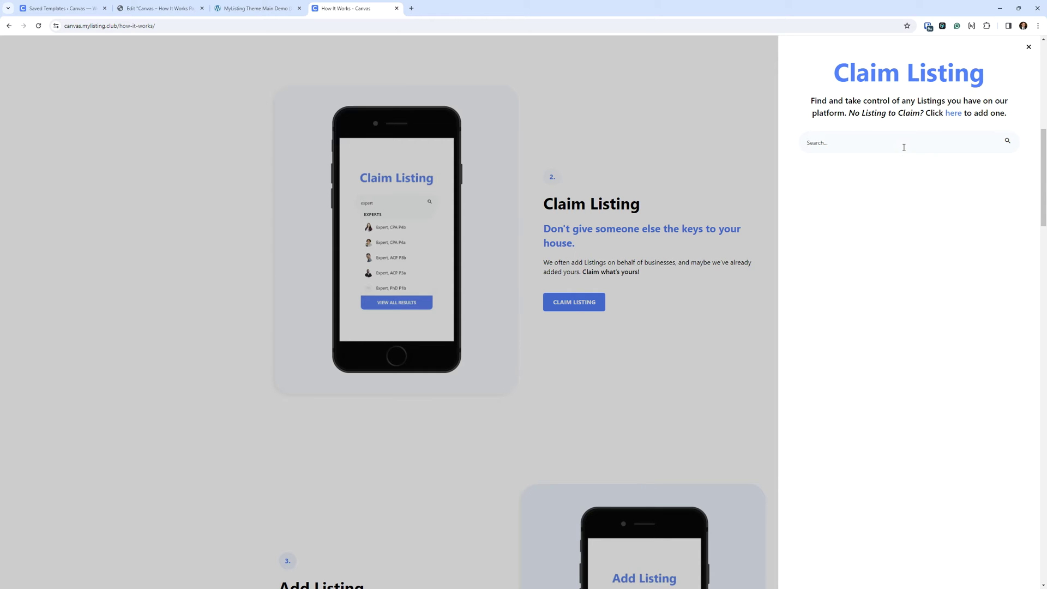
left_click(904, 148)
type("expert")
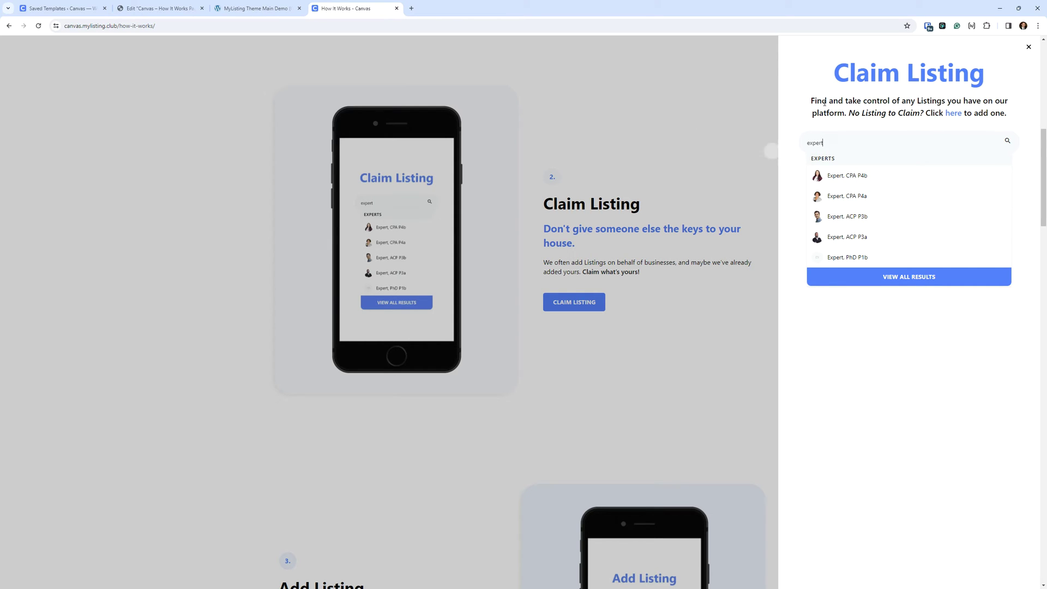
left_click(942, 25)
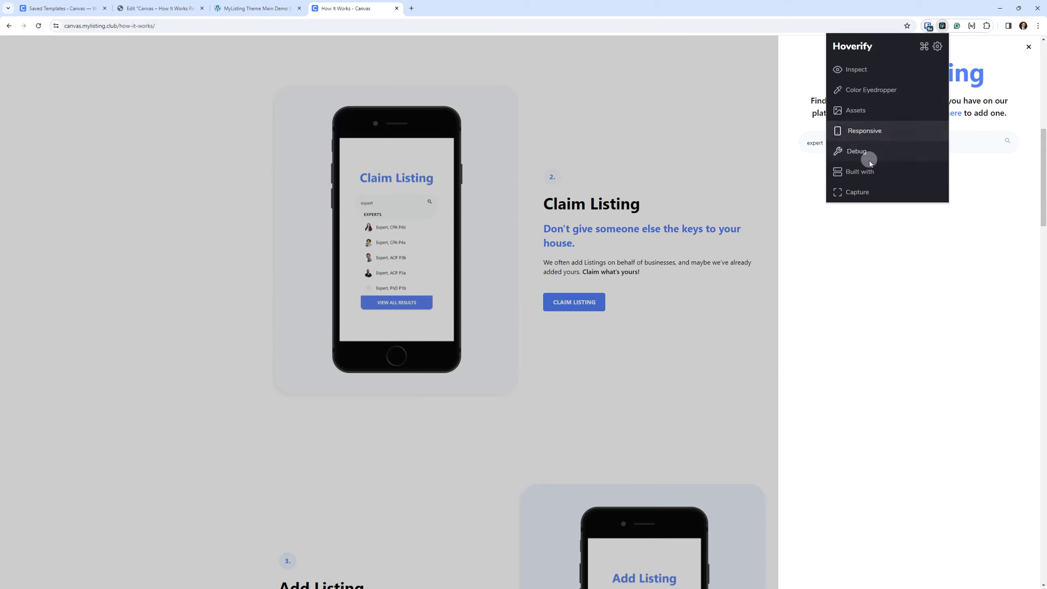
Step: Open Hoverify's responsive preview and scroll through the device frames
left_click(860, 132)
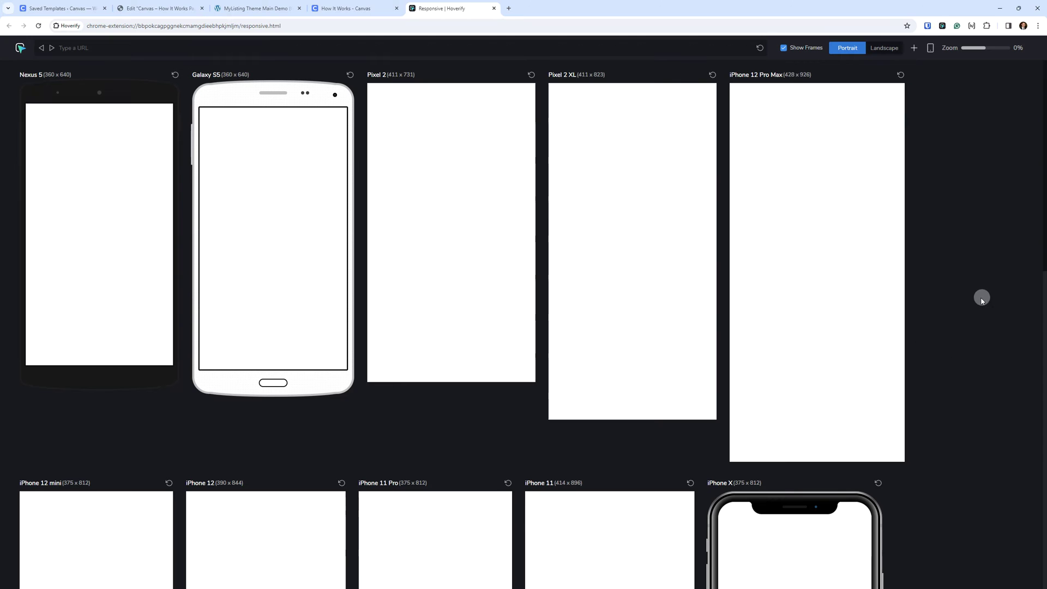
scroll(979, 304, "down", 4)
scroll(938, 503, "down", 4)
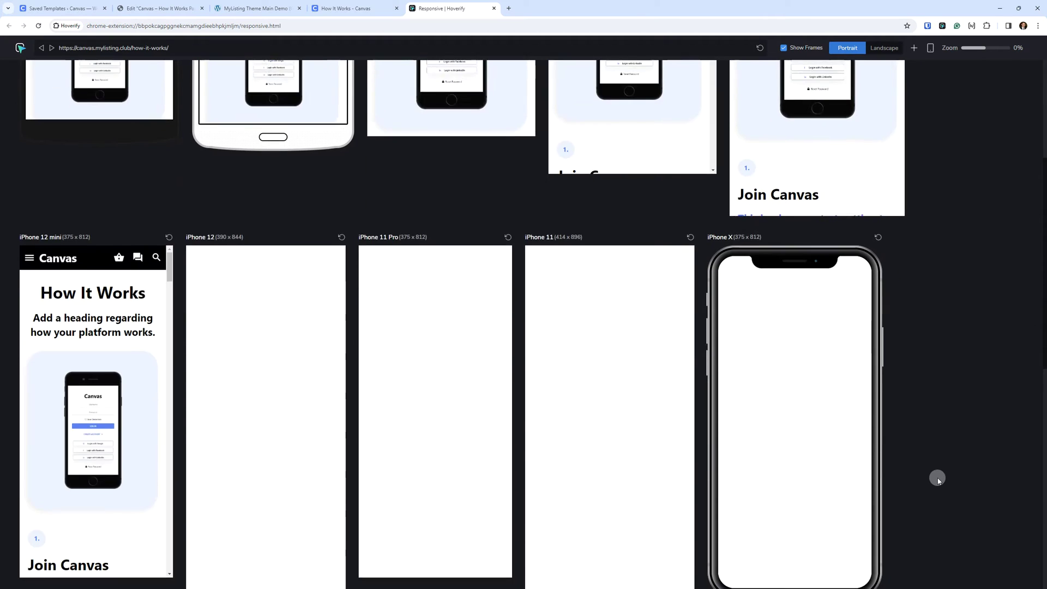
scroll(948, 414, "down", 4)
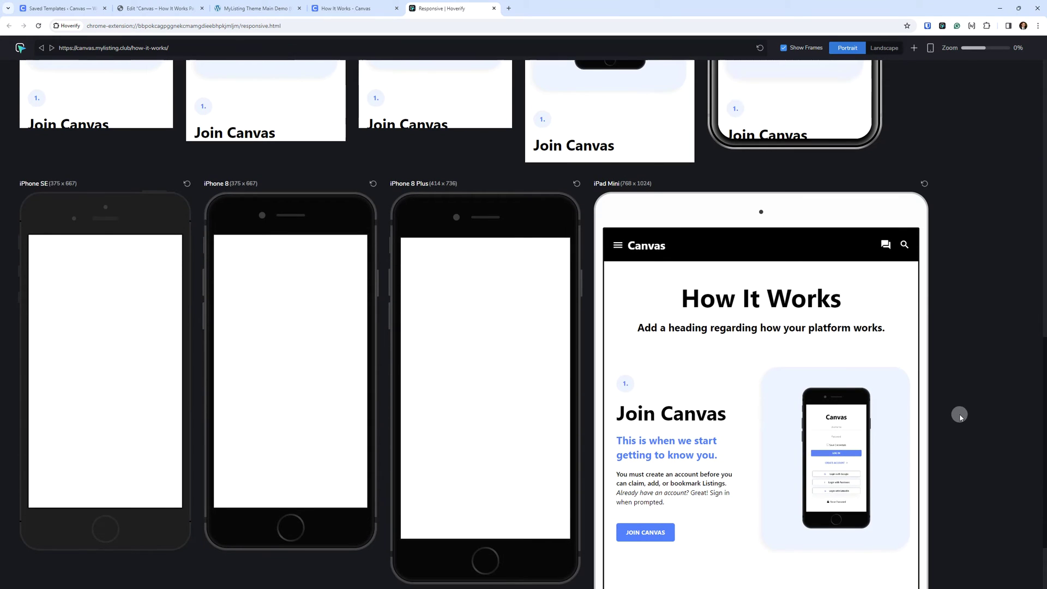
scroll(972, 365, "down", 2)
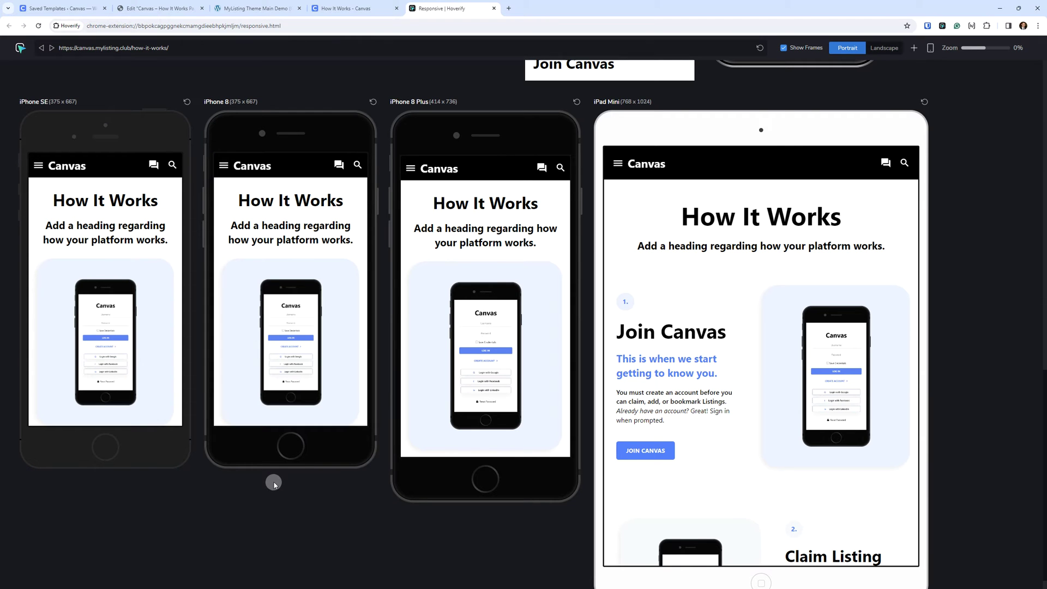
scroll(322, 286, "down", 3)
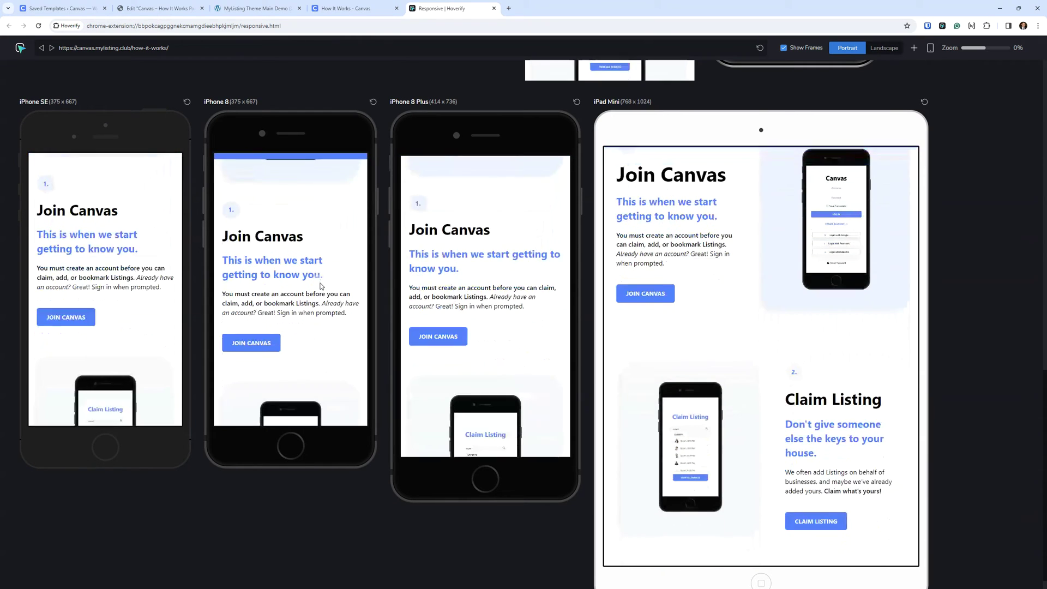
scroll(322, 286, "down", 3)
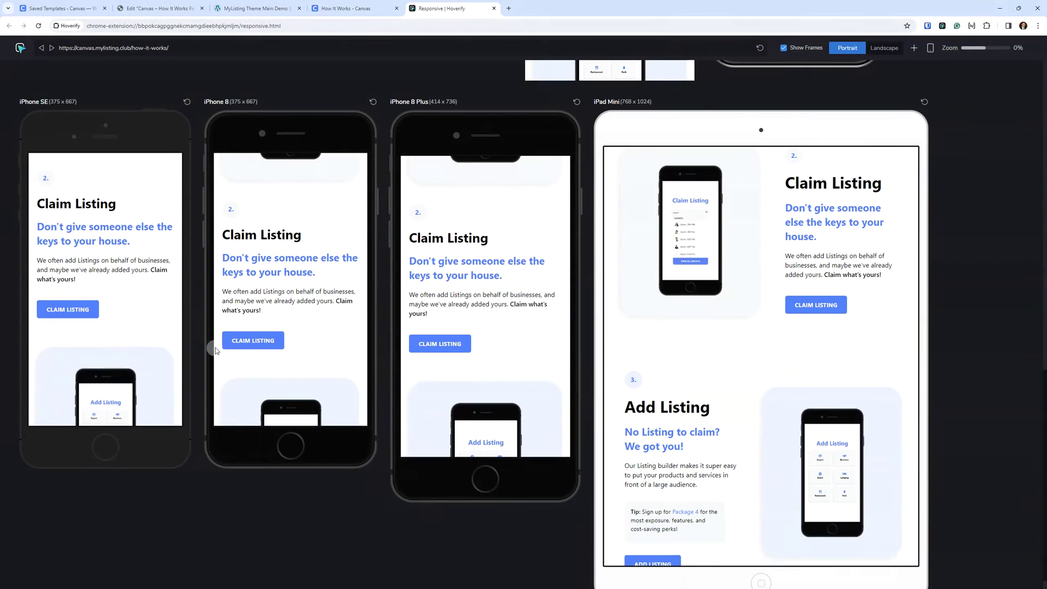
scroll(278, 335, "down", 1)
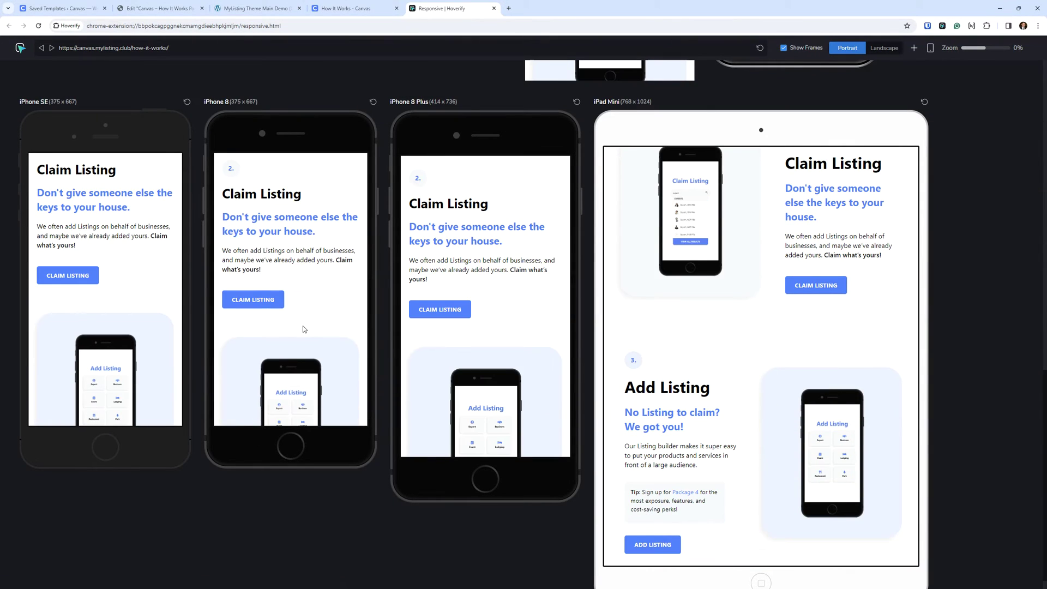
Step: Open the Claim Listing panel in the previews and search 'expert' in the iPhone 8 frame
left_click(263, 300)
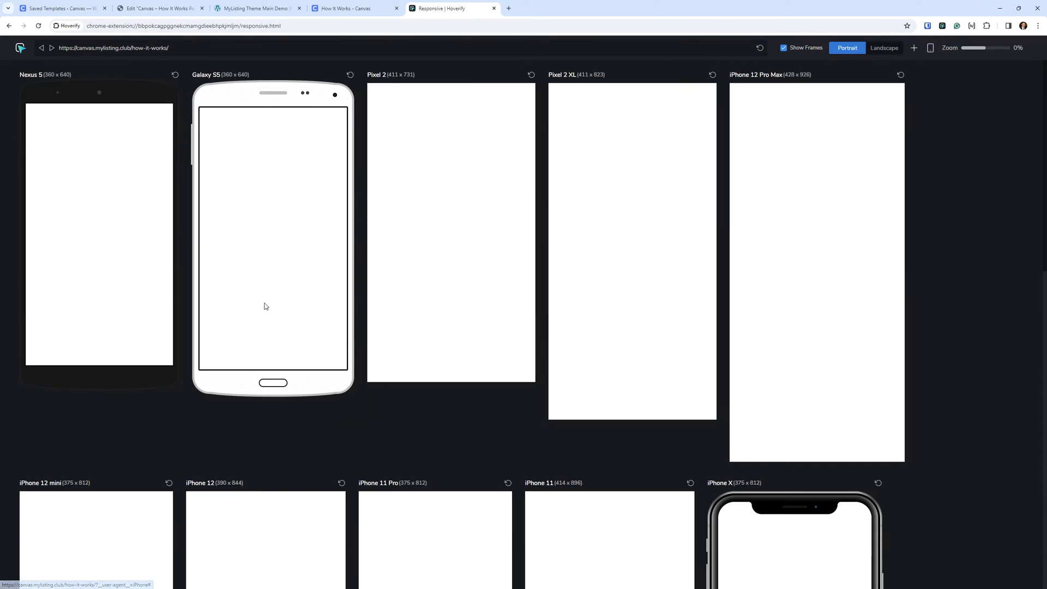
scroll(265, 307, "down", 10)
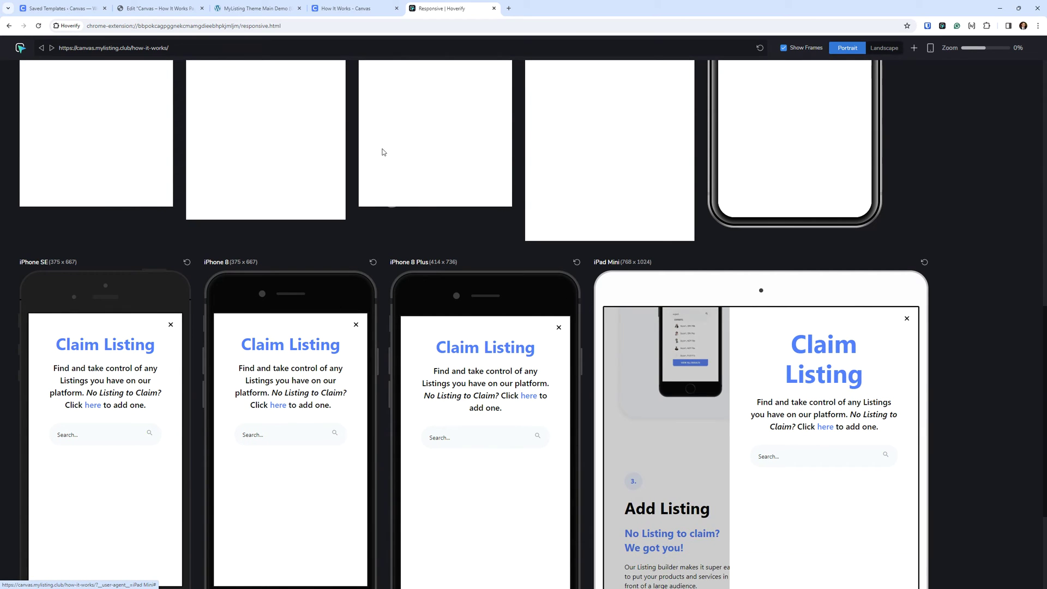
scroll(231, 366, "down", 2)
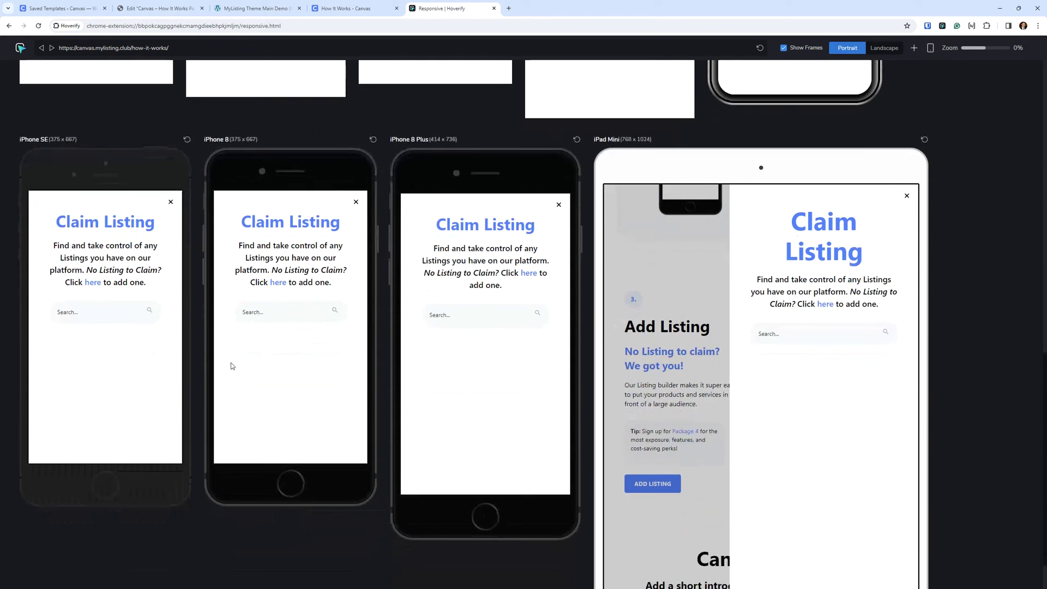
left_click(272, 312)
type("experts")
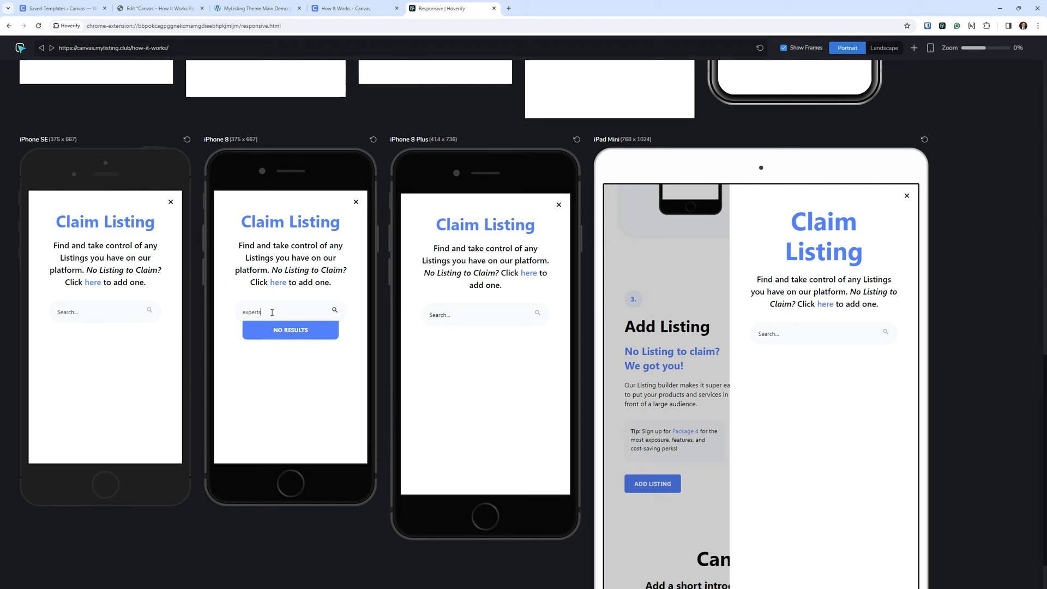
key("BackSpace")
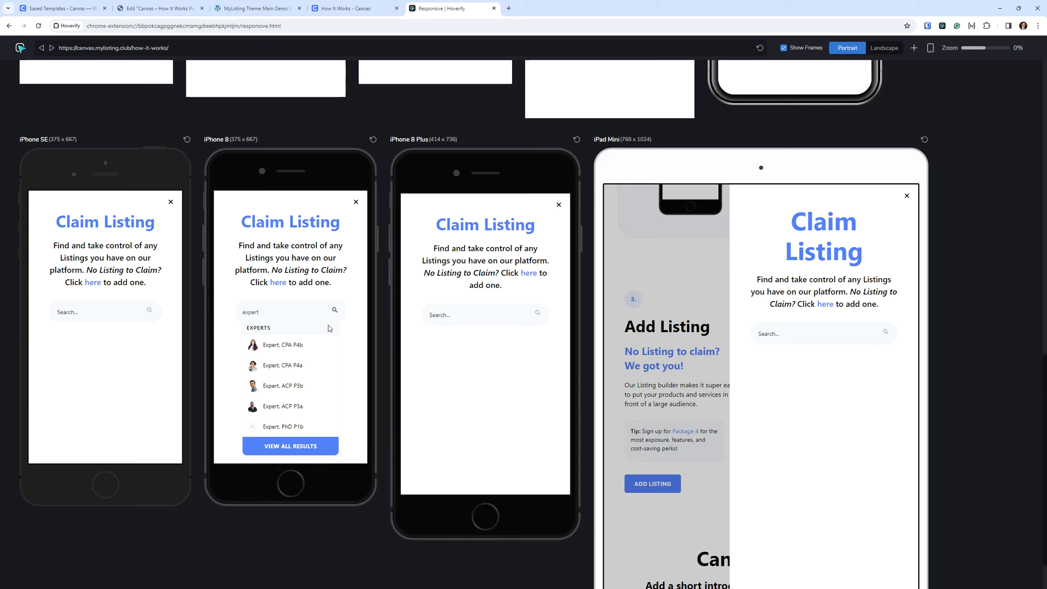
Step: Capture a screenshot of the iPhone 8 preview and return to the How It Works tab
key("super+shift+s")
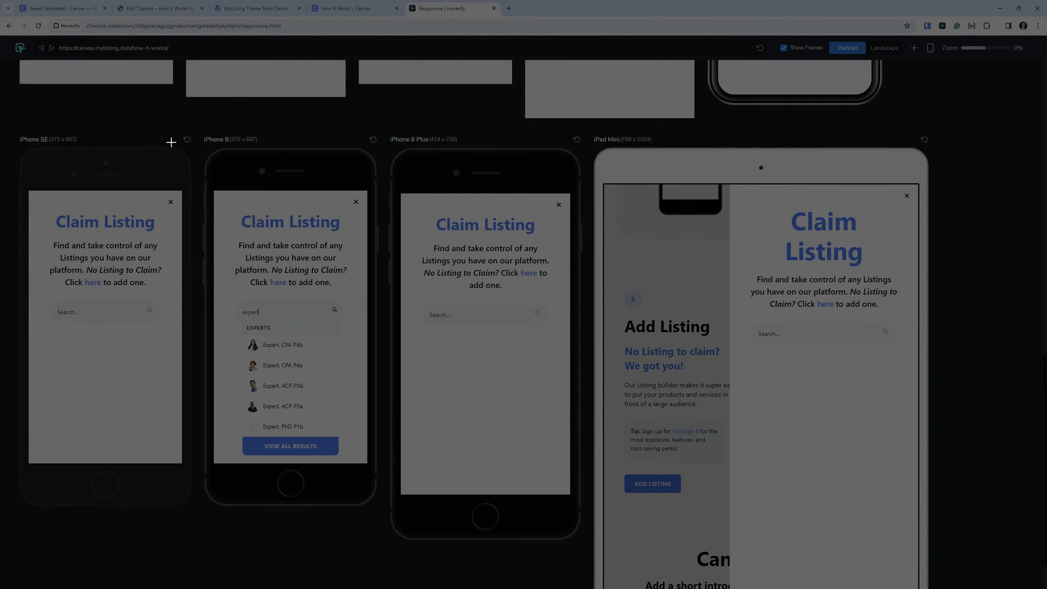
left_click_drag(200, 147, 383, 511)
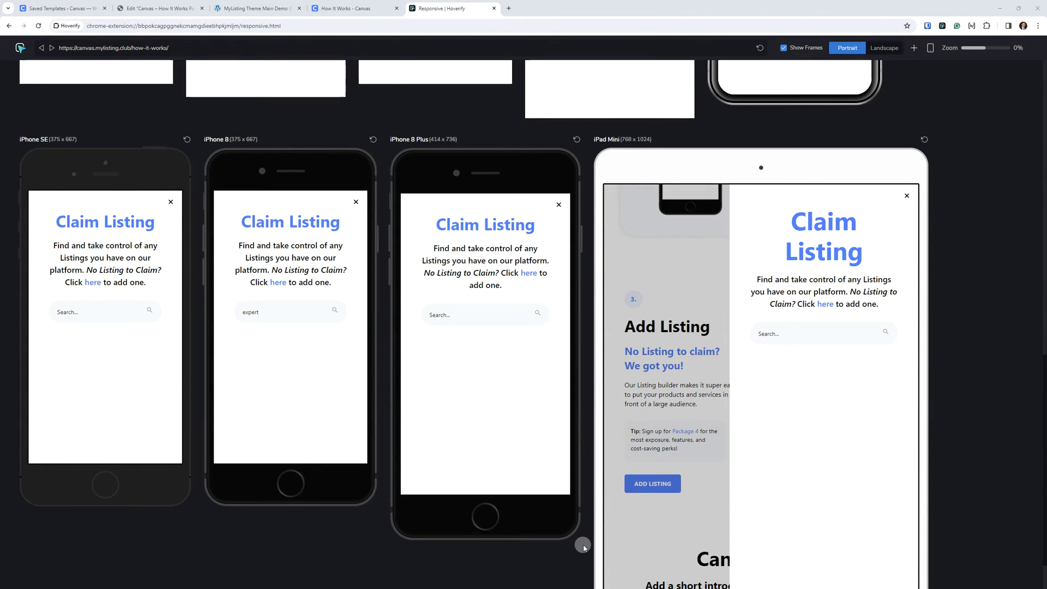
left_click(349, 11)
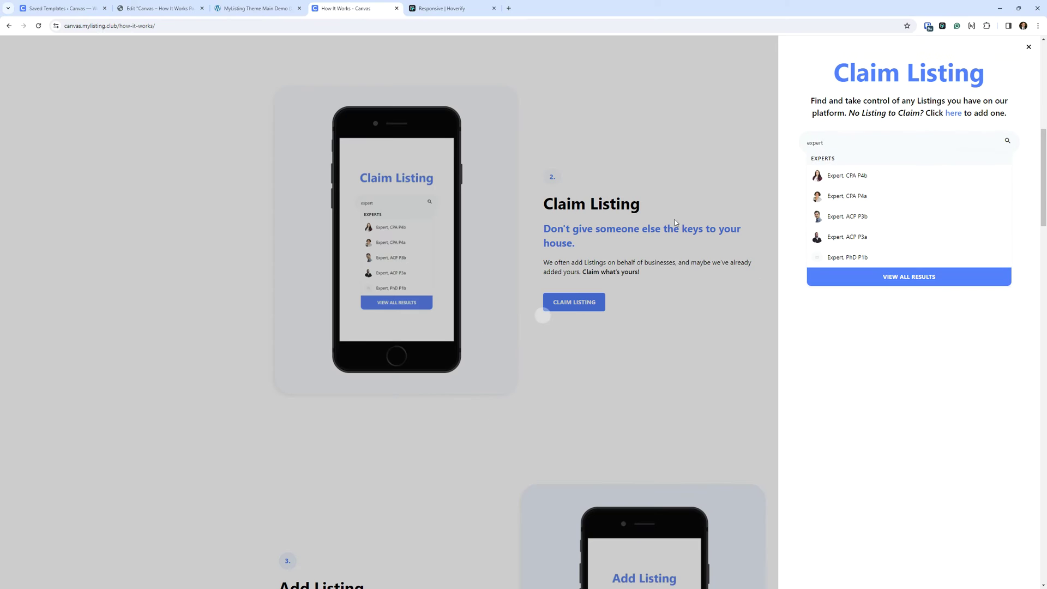
Step: Close the Claim Listing side panel and scroll down to Add Listing and Canvas Offers
left_click(1028, 48)
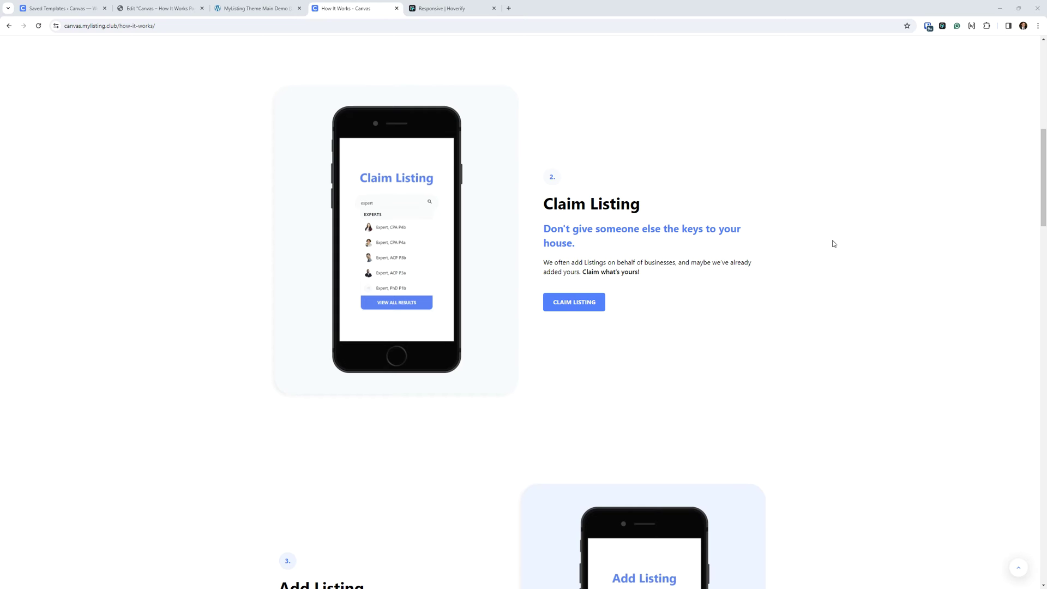
scroll(833, 250, "down", 7)
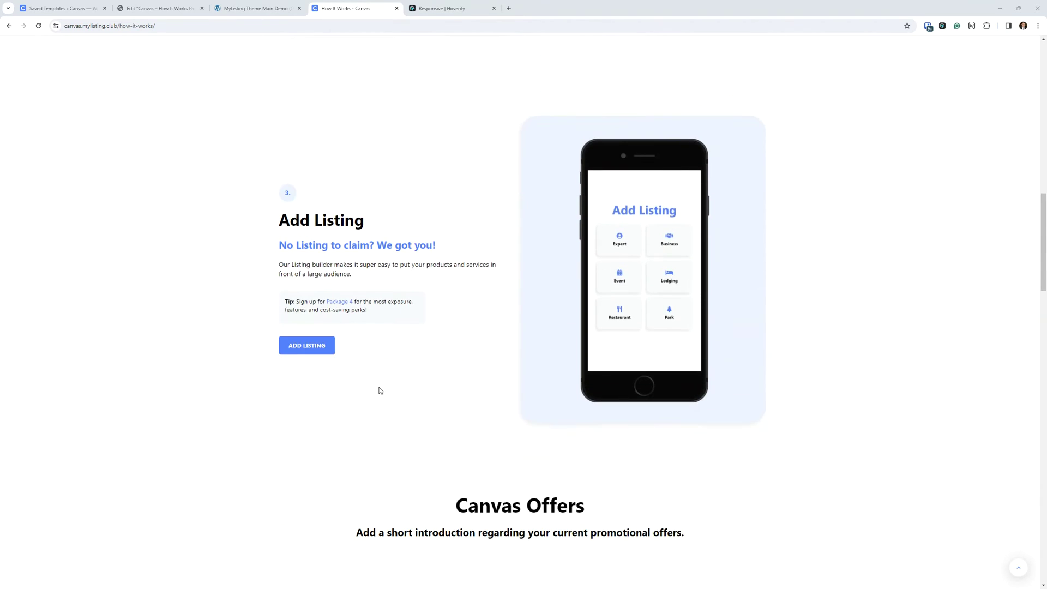
scroll(682, 323, "down", 1)
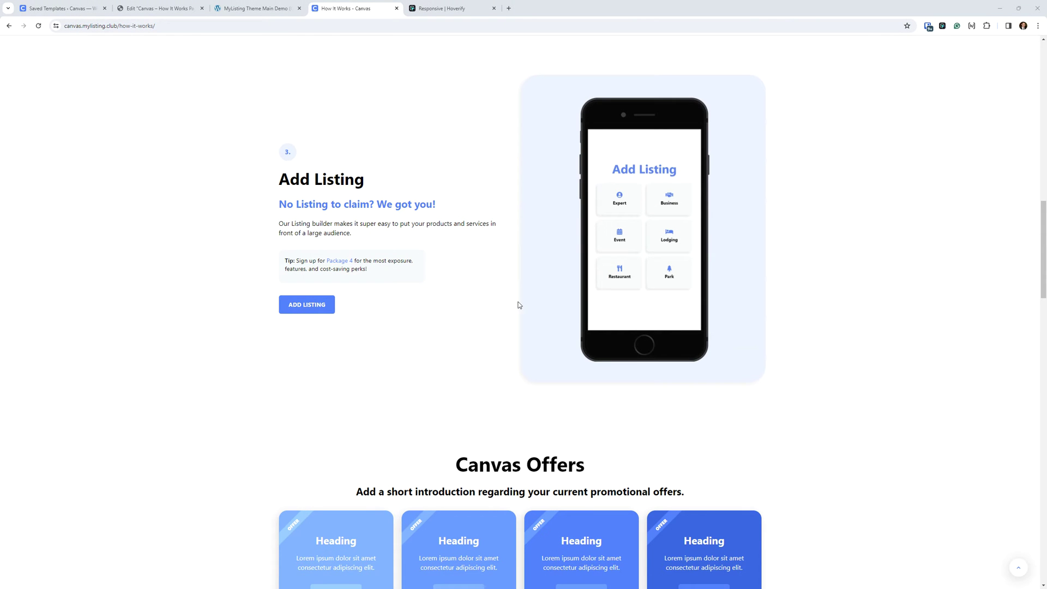
left_click(305, 306)
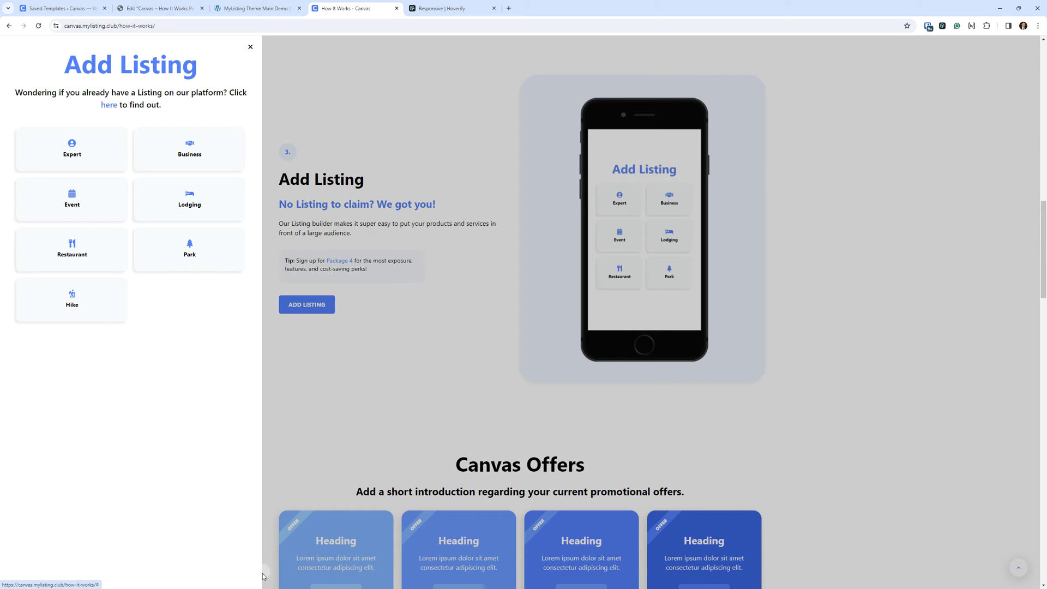
scroll(769, 346, "up", 1)
left_click(768, 345)
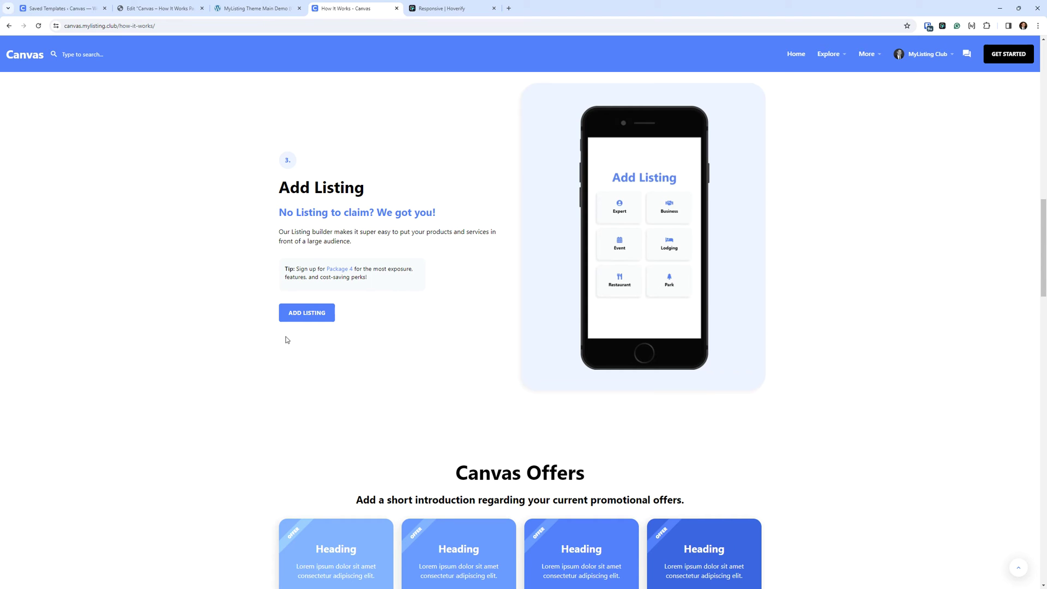
Step: Scroll up to the How It Works heading and back down to the Claim Listing step
scroll(387, 345, "up", 5)
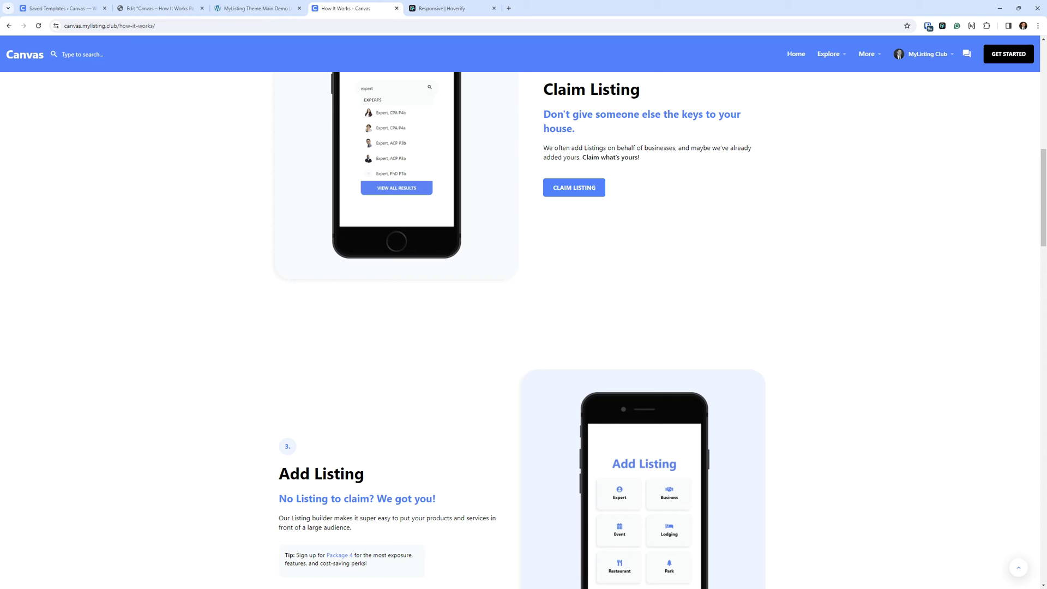
scroll(313, 145, "up", 10)
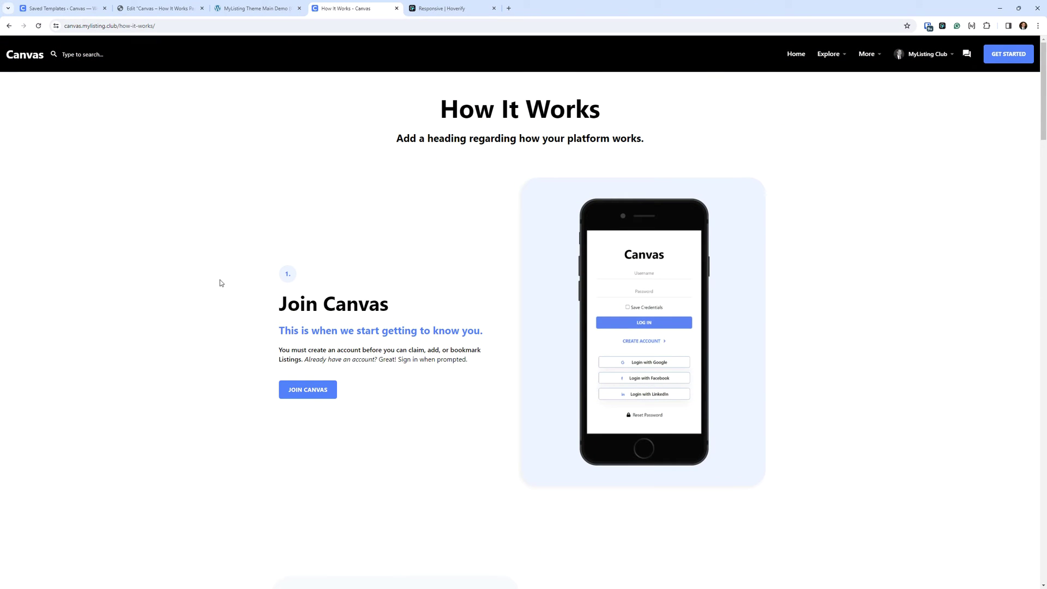
scroll(220, 282, "down", 2)
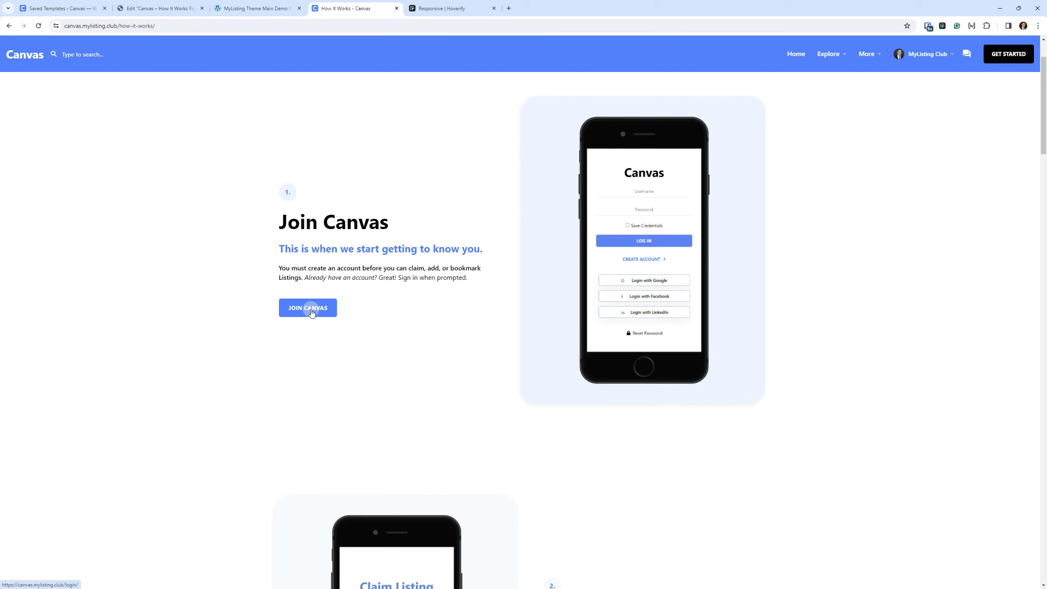
scroll(271, 294, "down", 3)
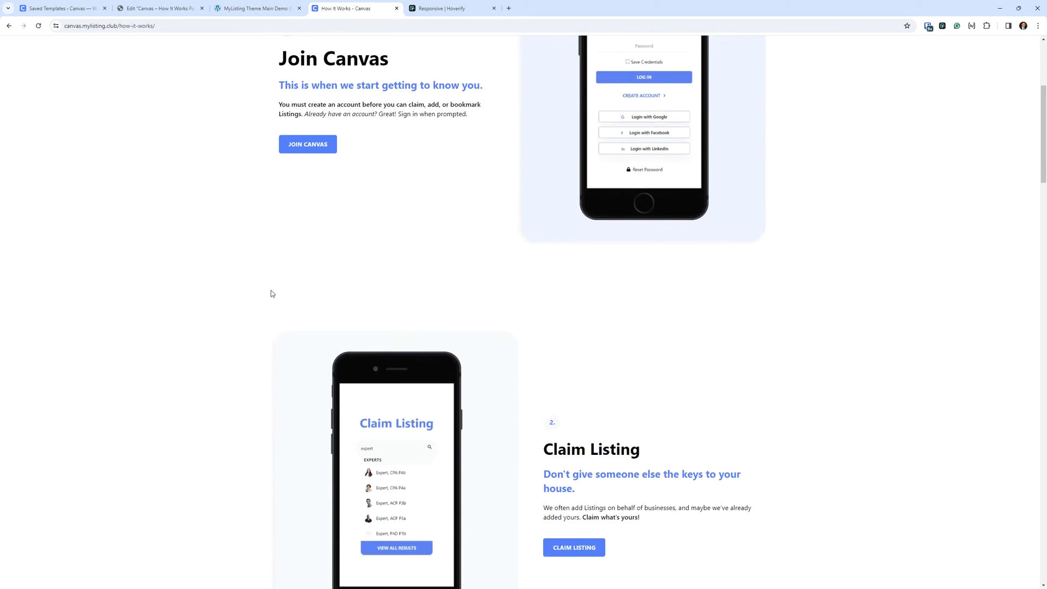
scroll(271, 293, "up", 2)
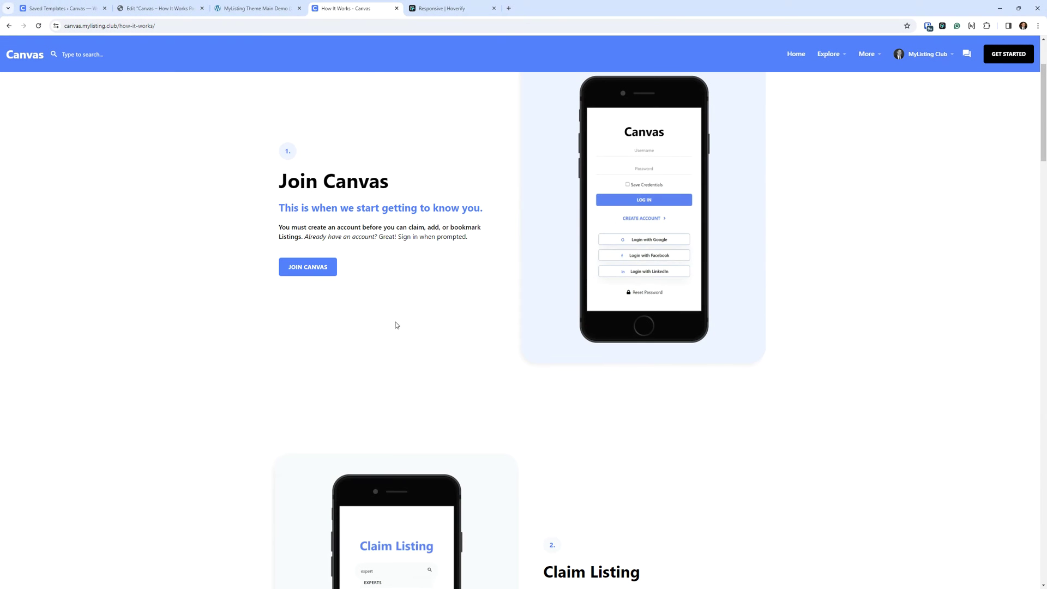
scroll(408, 274, "down", 8)
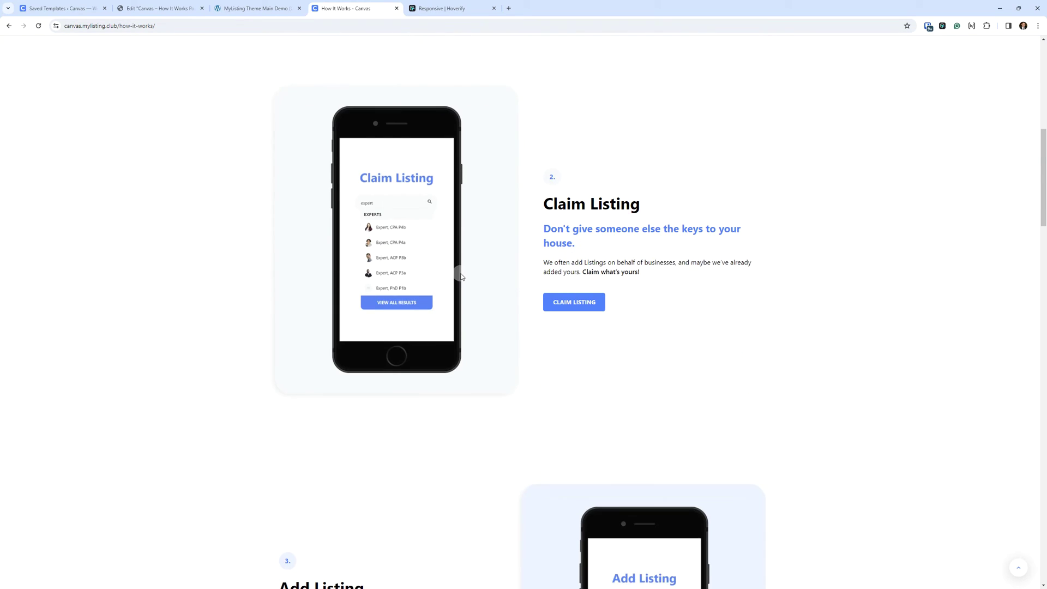
scroll(461, 276, "down", 3)
scroll(465, 271, "up", 4)
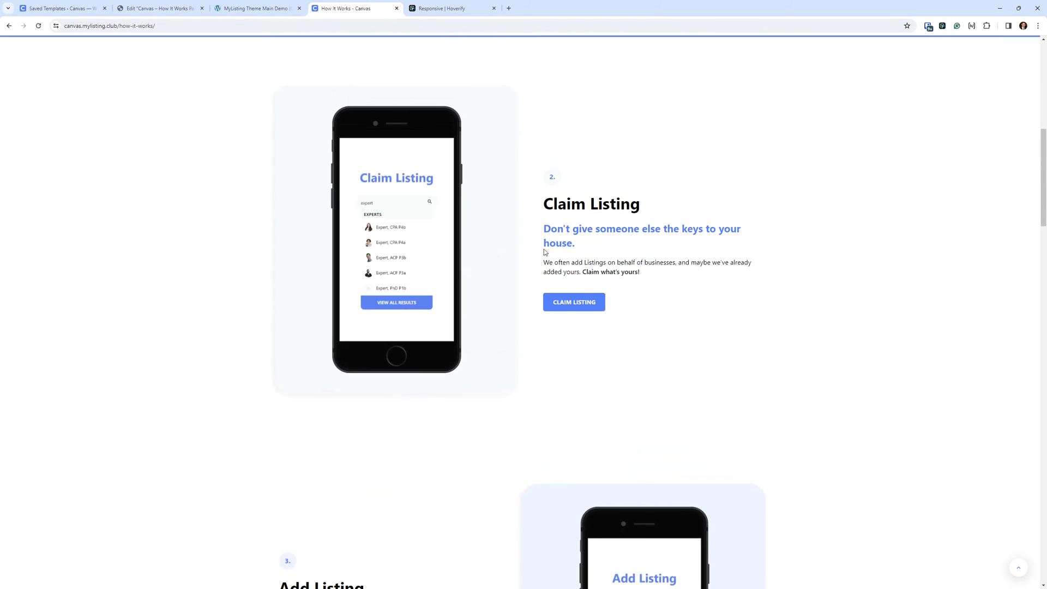
Step: Select the Claim Listing tagline and description text twice, clearing each selection
left_click_drag(659, 273, 543, 228)
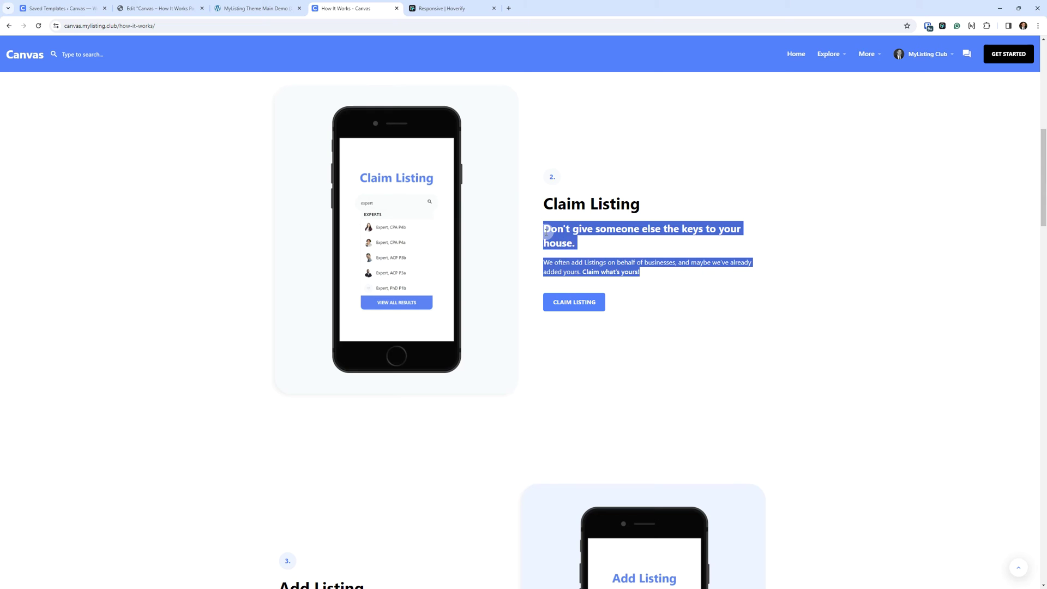
left_click(847, 188)
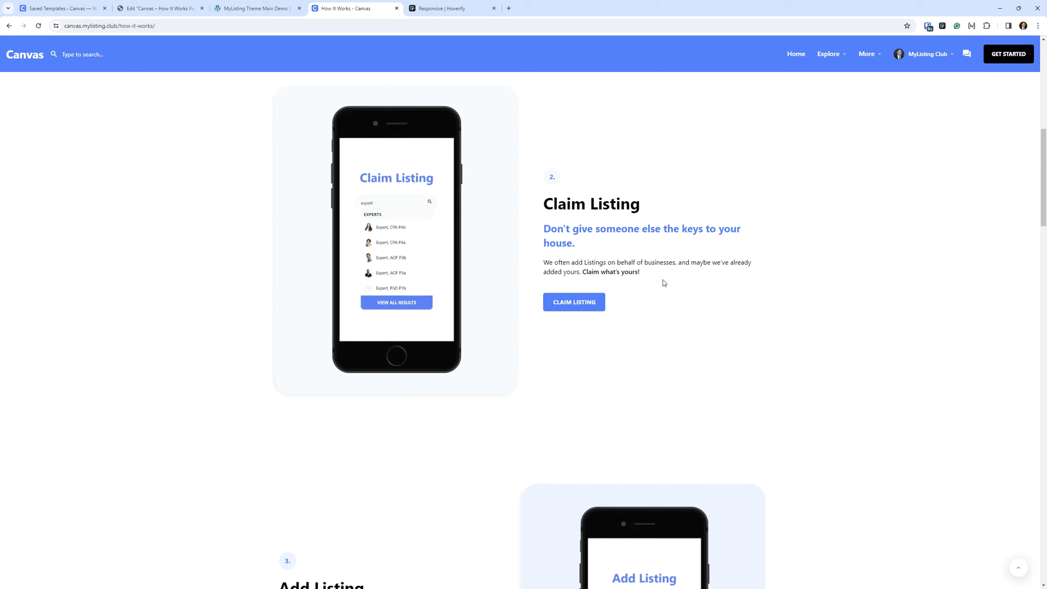
left_click_drag(657, 274, 541, 233)
left_click(862, 260)
Step: Scroll down past Add Listing to bring the Canvas Offers cards into view
scroll(211, 301, "down", 8)
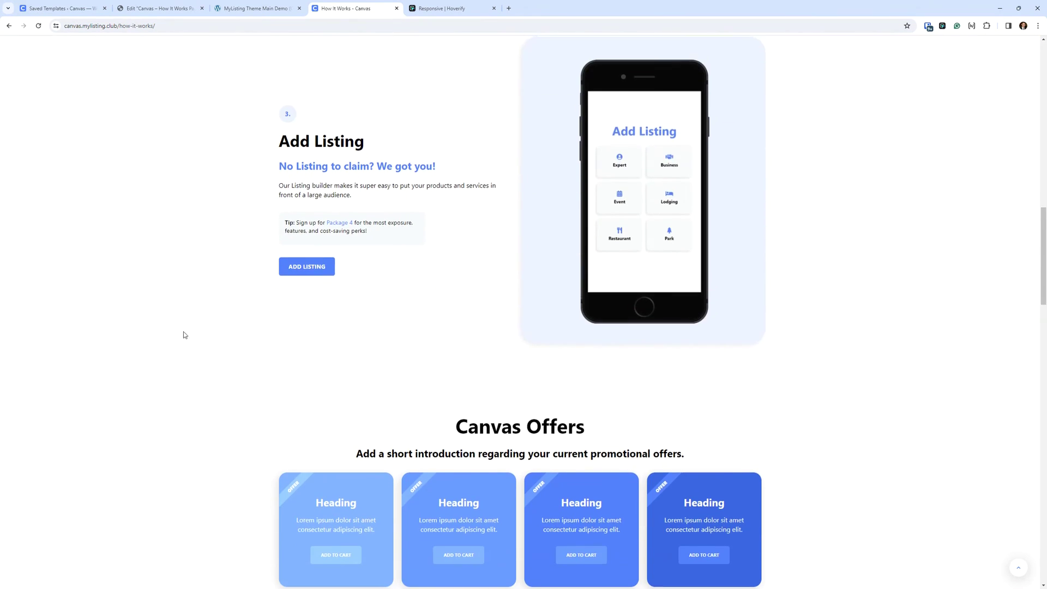
scroll(185, 369, "up", 7)
scroll(182, 388, "down", 8)
left_click(302, 220)
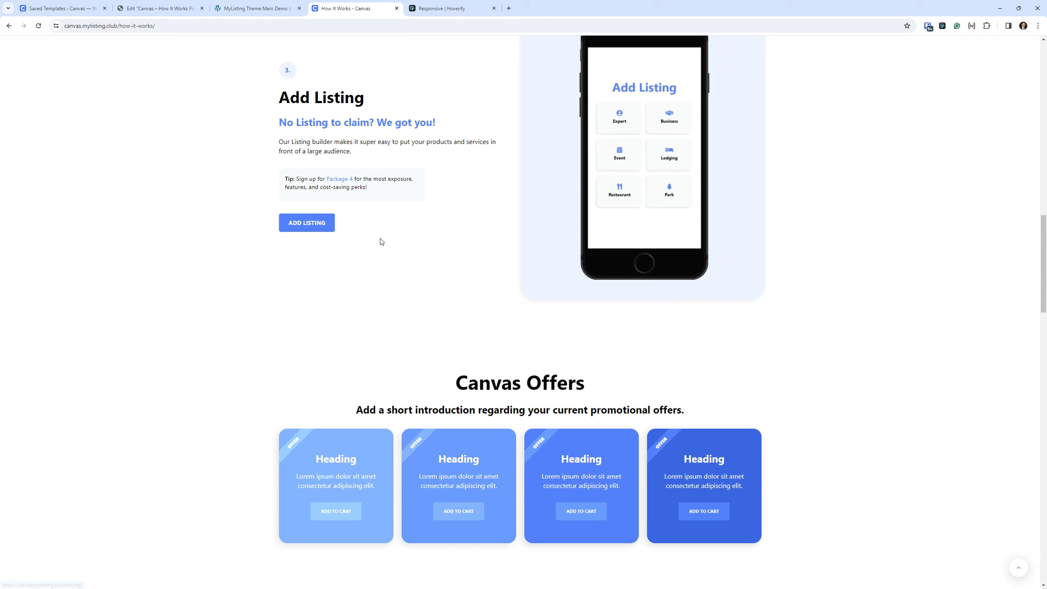
scroll(299, 109, "up", 1)
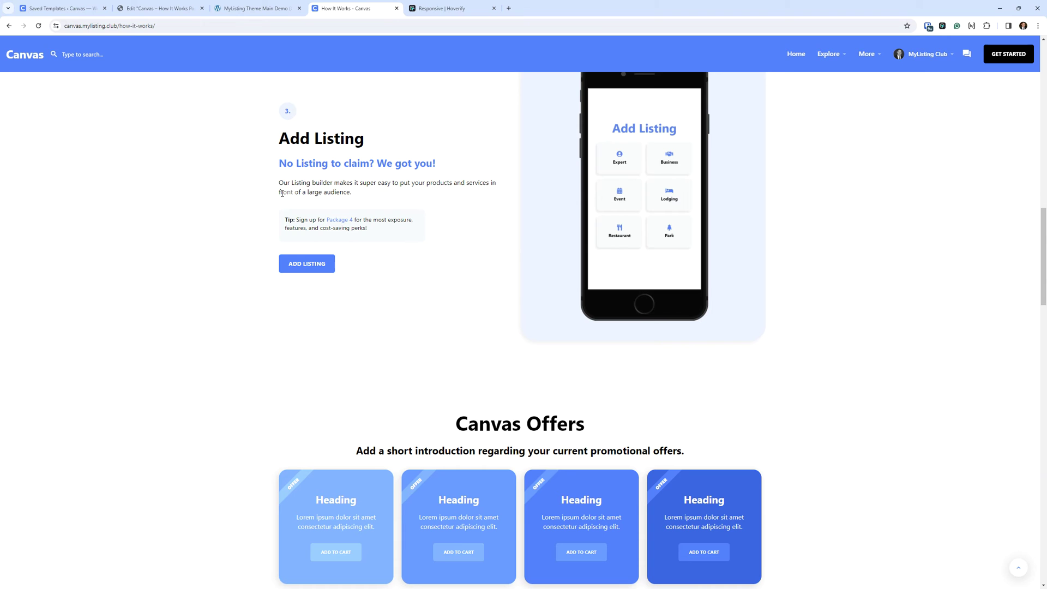
scroll(280, 197, "down", 1)
scroll(278, 202, "up", 8)
scroll(278, 219, "down", 4)
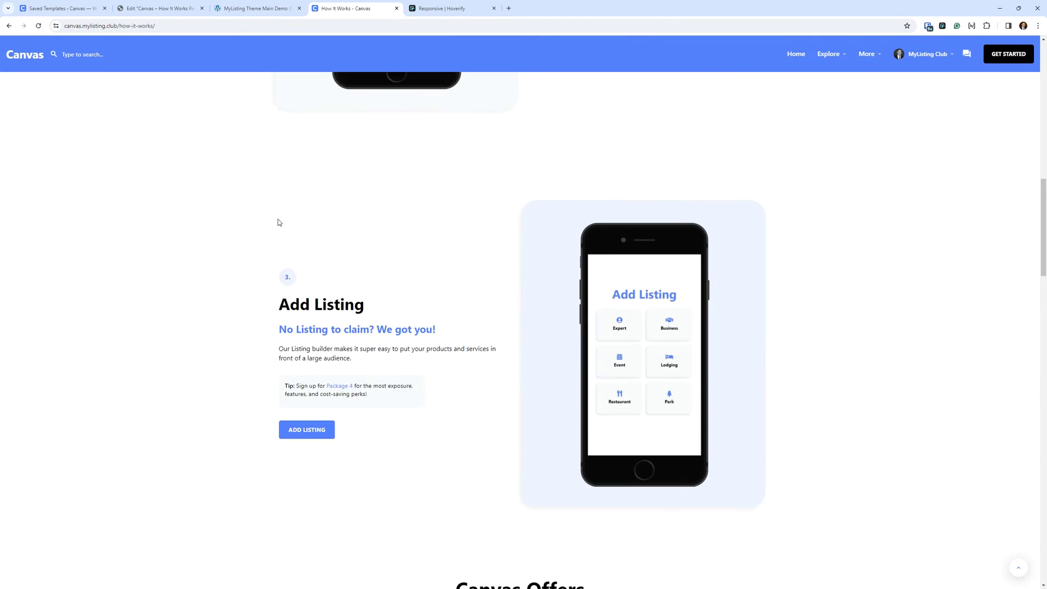
scroll(278, 221, "down", 2)
scroll(124, 223, "down", 5)
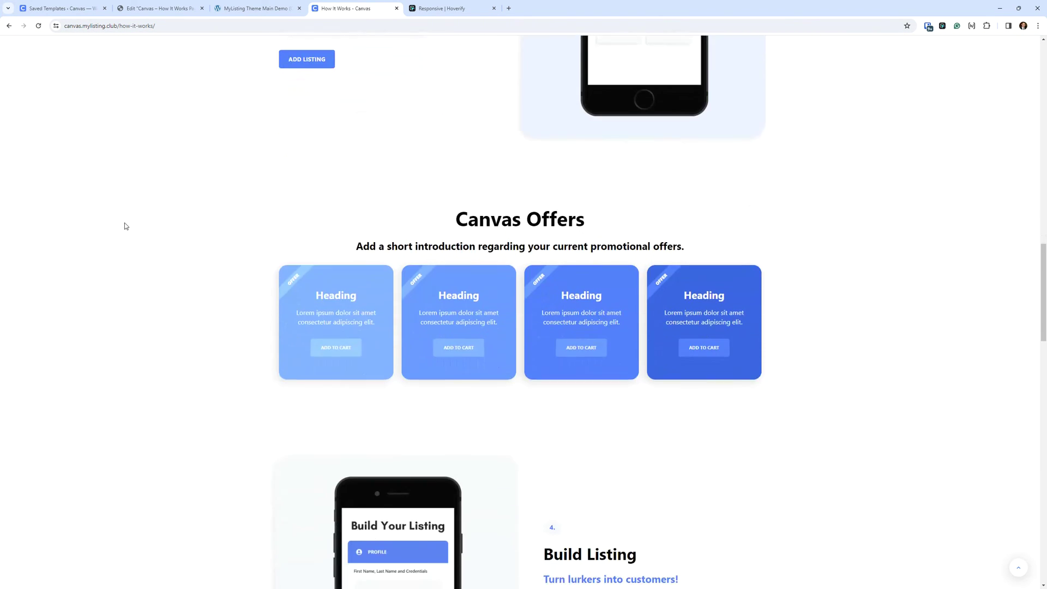
scroll(124, 222, "down", 2)
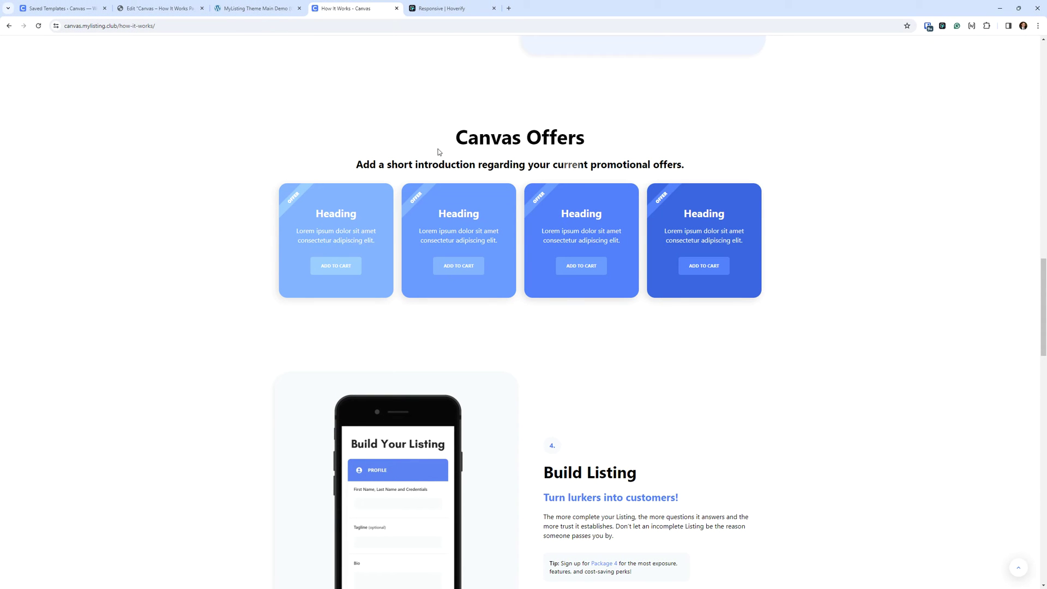
Step: Select the Canvas Offers heading and the word Canvas, clearing each selection
left_click_drag(527, 136, 450, 132)
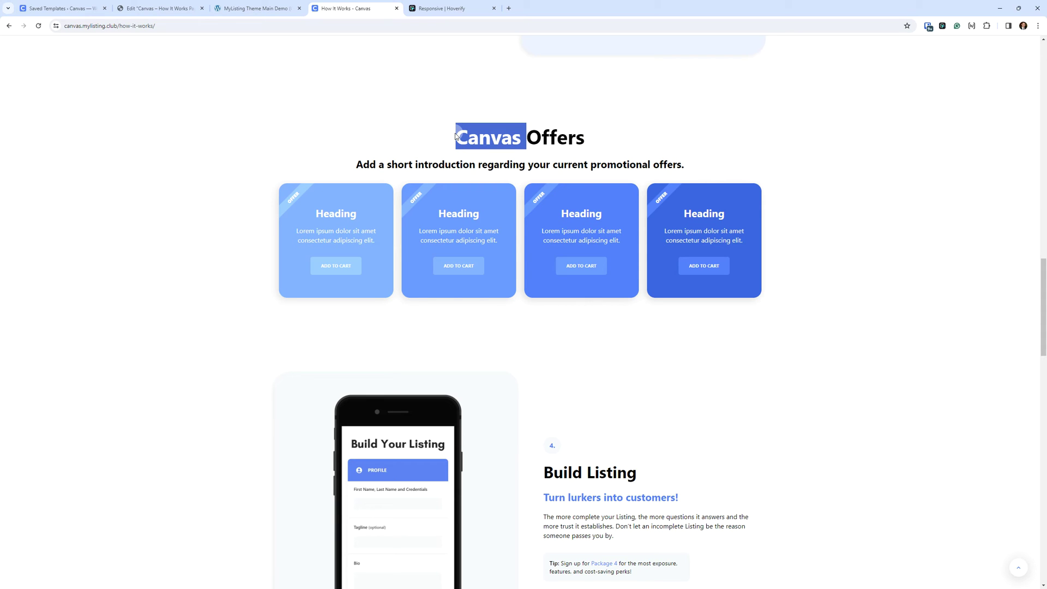
left_click(484, 134)
triple_click(491, 135)
double_click(491, 134)
double_click(491, 135)
left_click(478, 140)
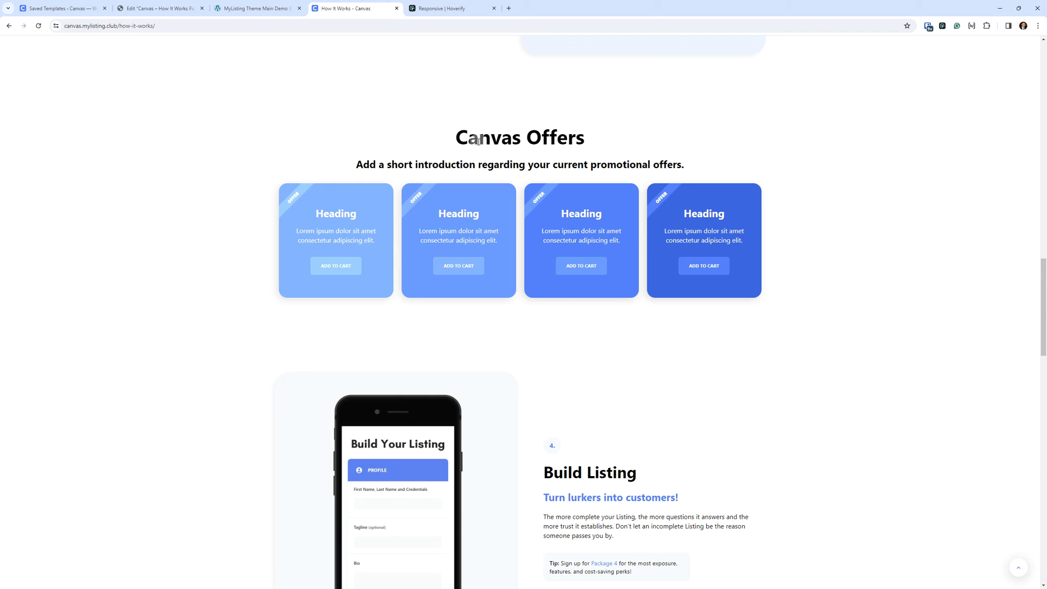
triple_click(478, 141)
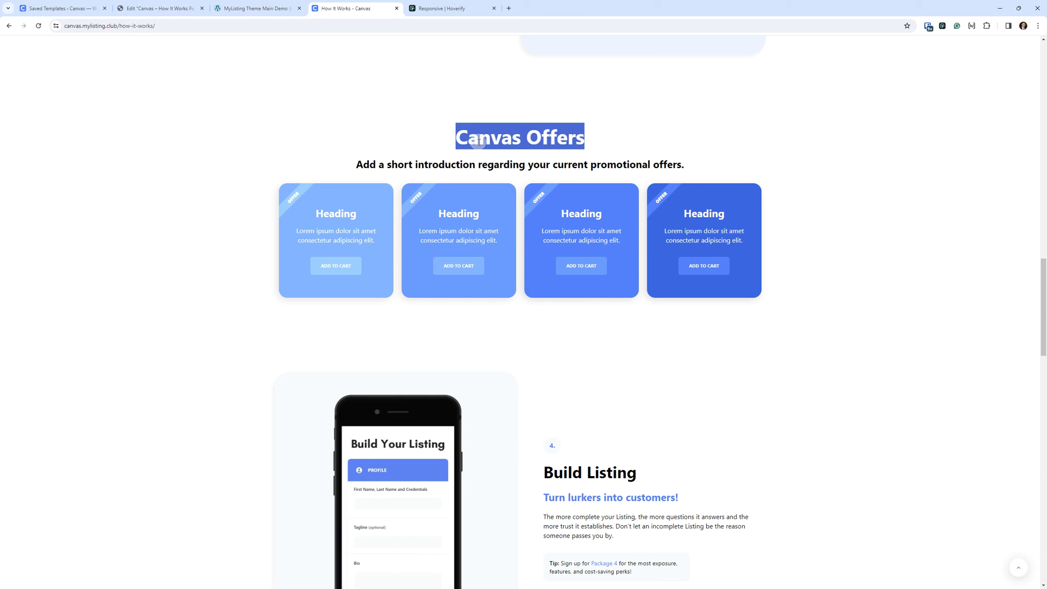
double_click(478, 141)
left_click(365, 136)
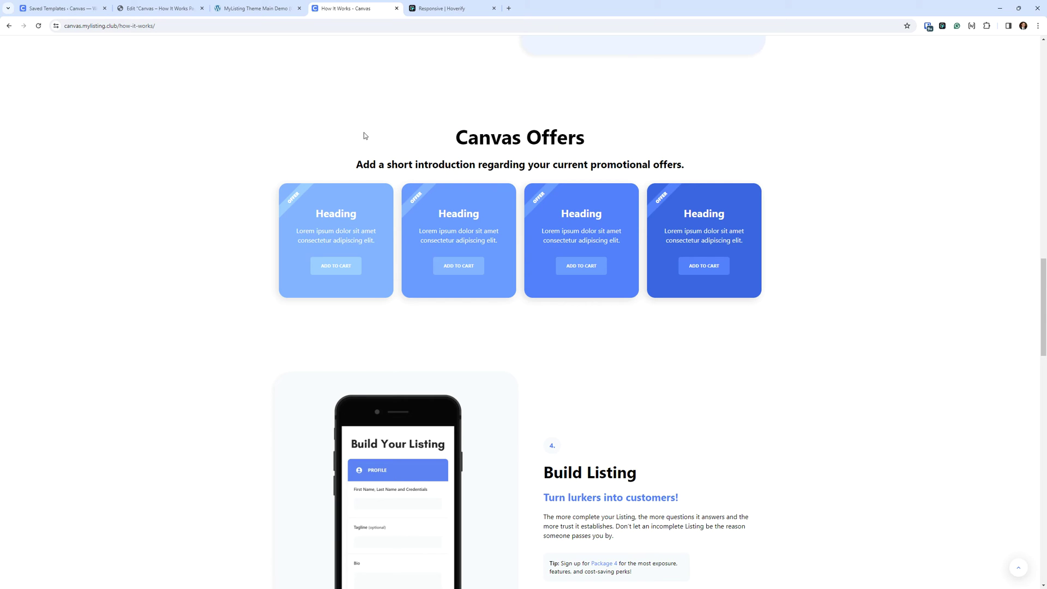
Step: Highlight text across the offer cards and the promotional offers subtitle, then deselect
left_click_drag(703, 173, 341, 163)
left_click(399, 145)
triple_click(427, 163)
left_click(408, 106)
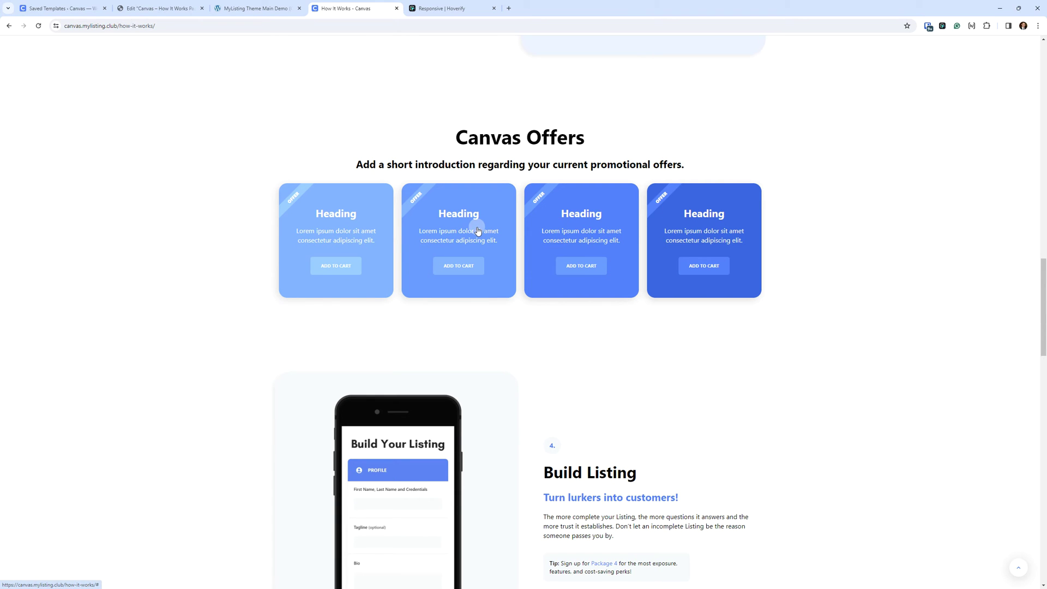
scroll(491, 239, "up", 9)
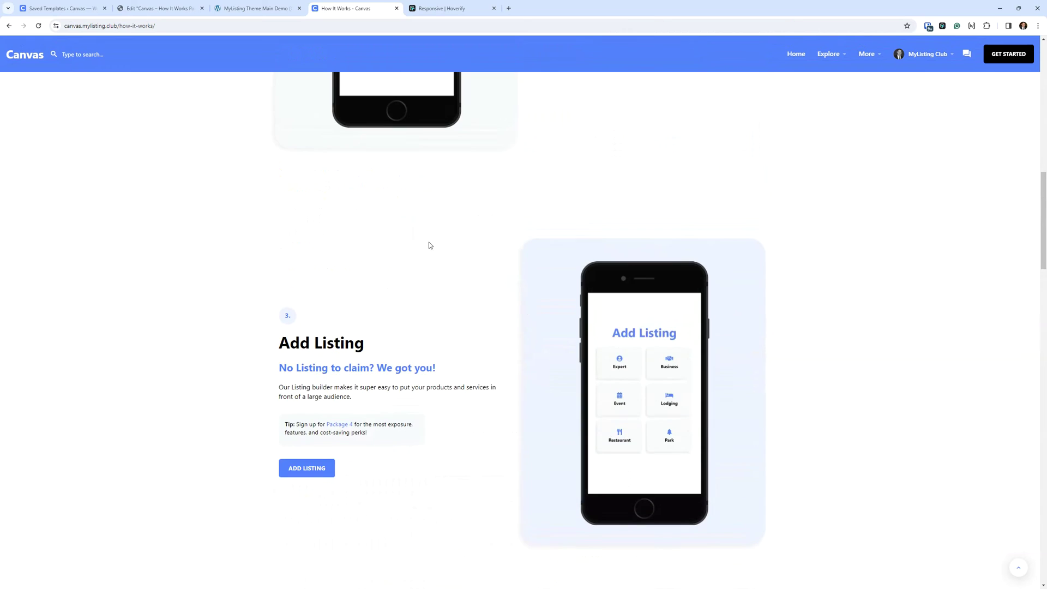
scroll(429, 244, "up", 5)
scroll(486, 369, "down", 6)
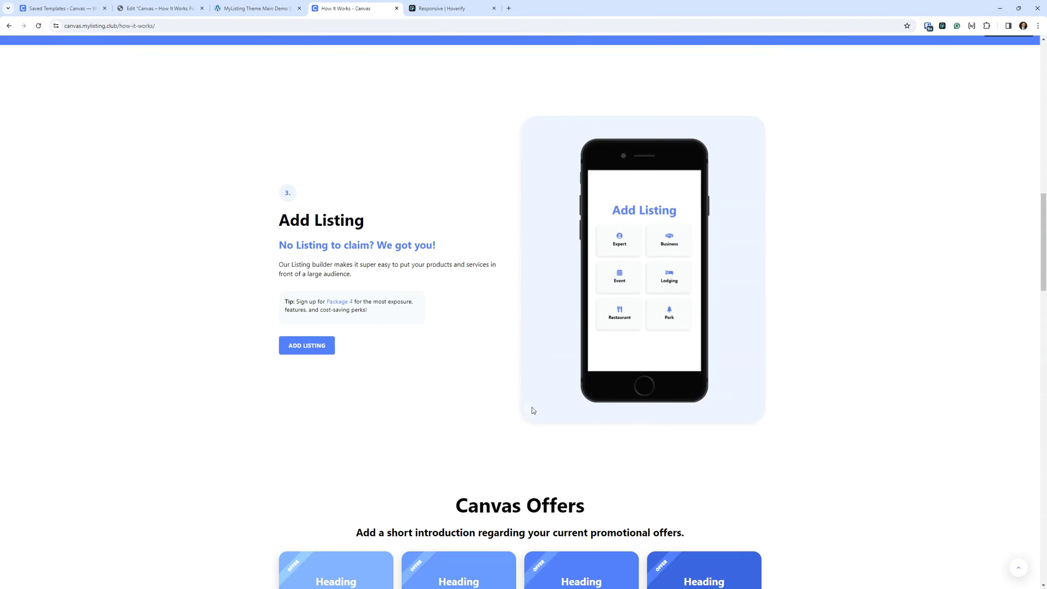
scroll(533, 410, "down", 10)
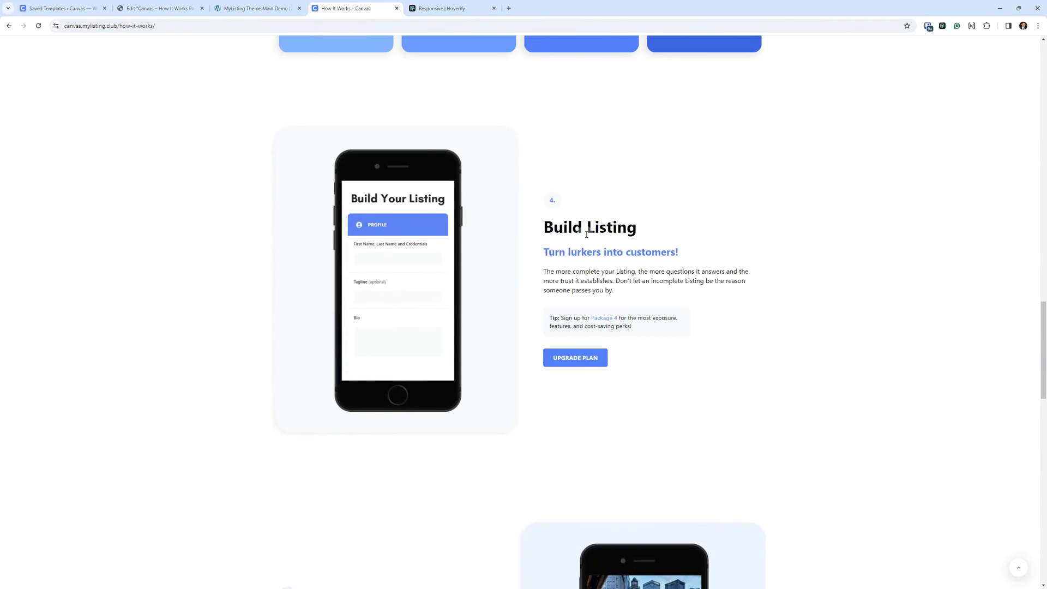
scroll(586, 234, "down", 1)
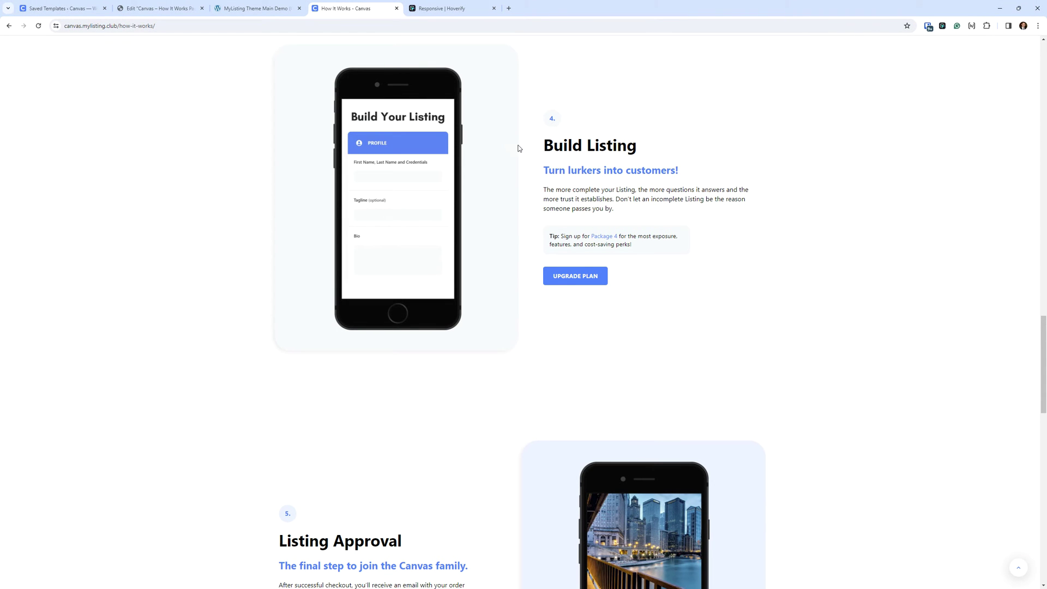
scroll(600, 198, "down", 1)
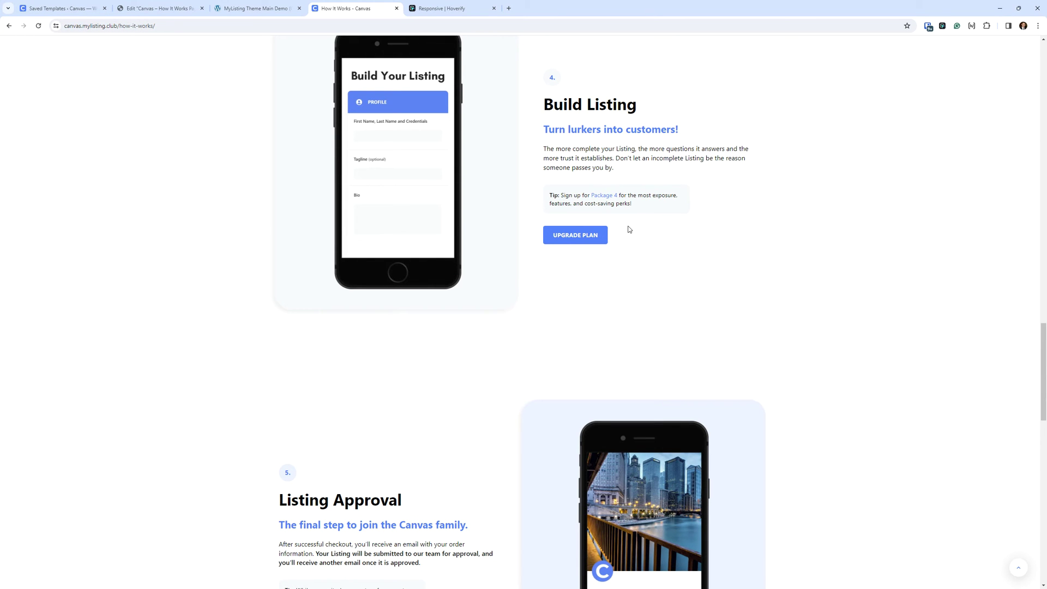
scroll(632, 235, "down", 5)
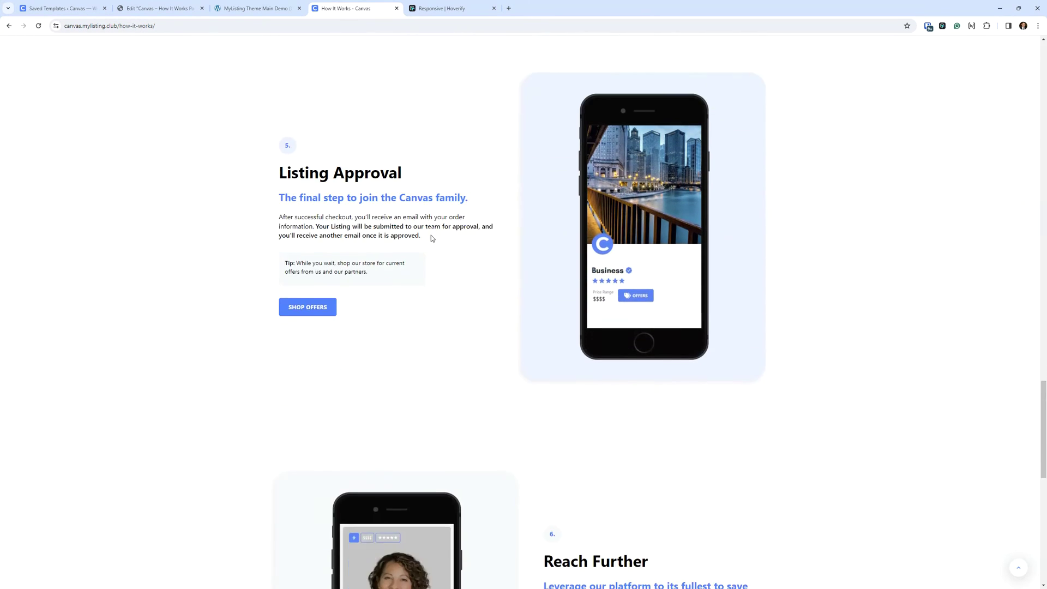
scroll(431, 237, "down", 1)
scroll(384, 394, "up", 9)
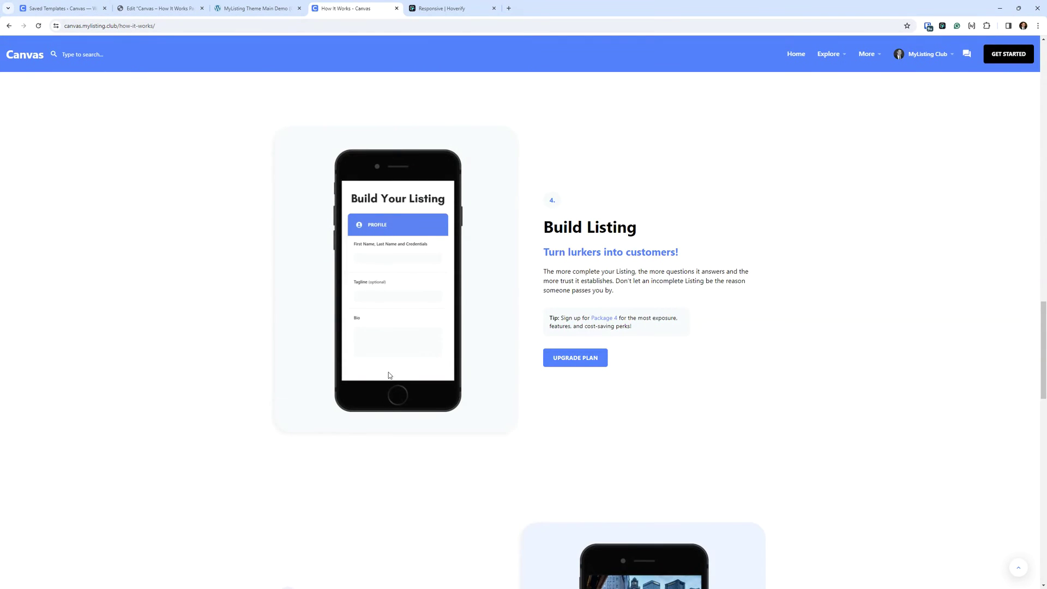
scroll(389, 375, "down", 9)
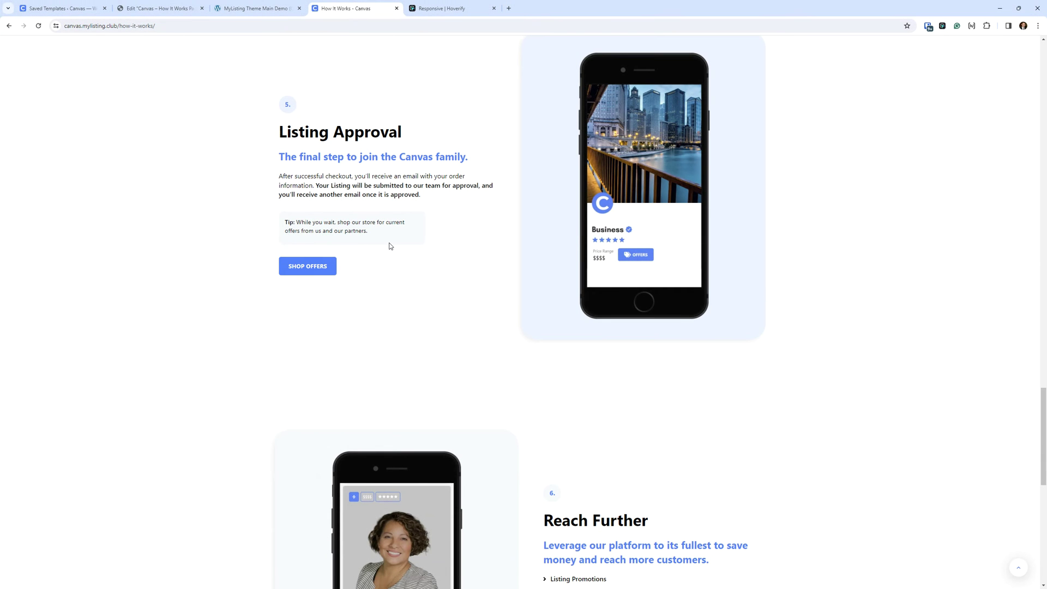
left_click(318, 267)
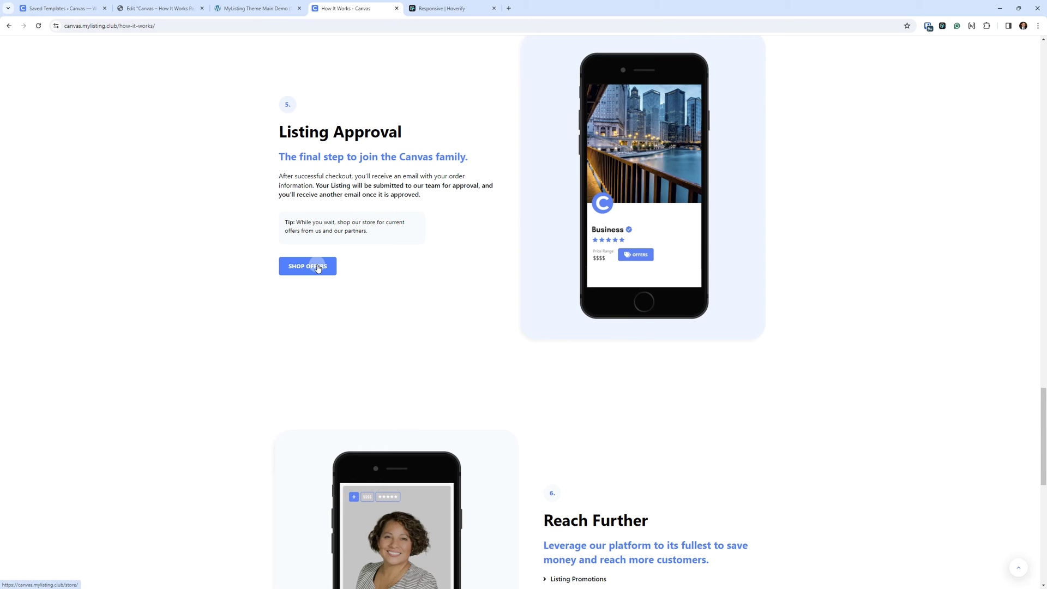
left_click(304, 265)
Step: Scroll to Reach Further and expand the Listing Promotions and Google Reviews descriptions
scroll(436, 284, "down", 7)
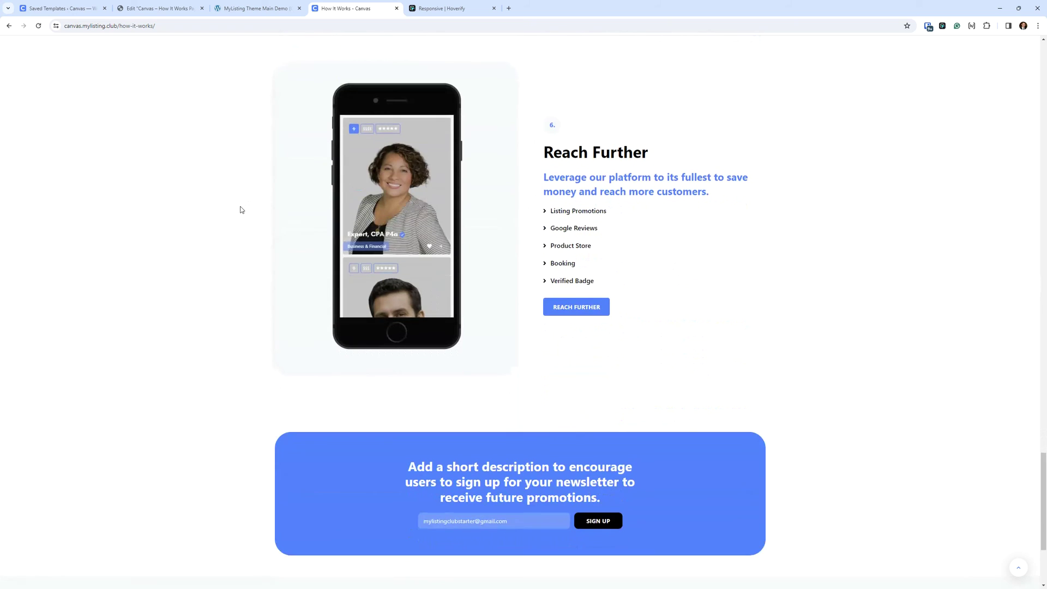
scroll(237, 212, "up", 1)
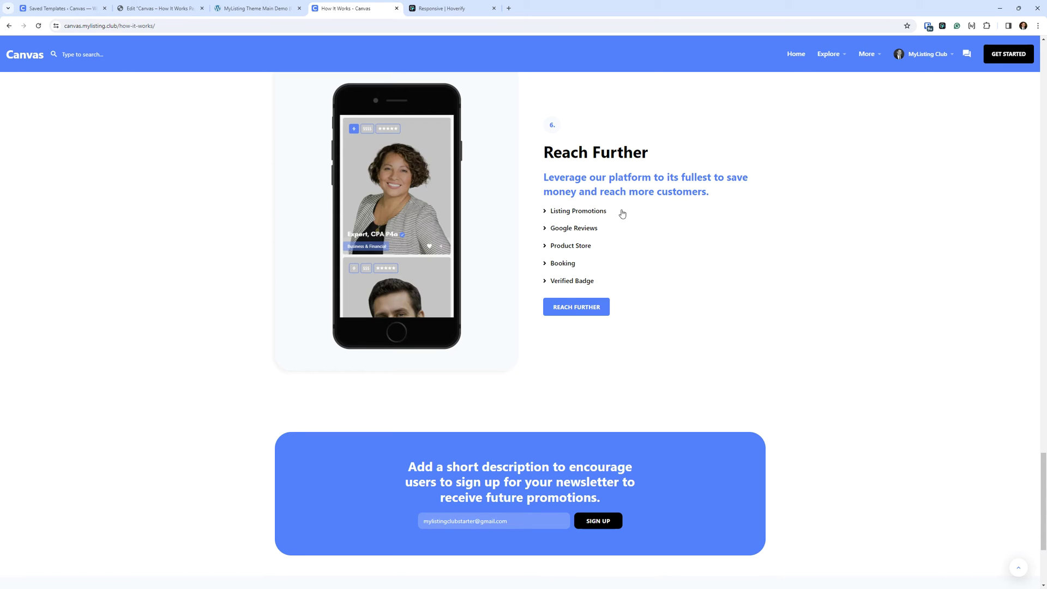
scroll(531, 338, "up", 1)
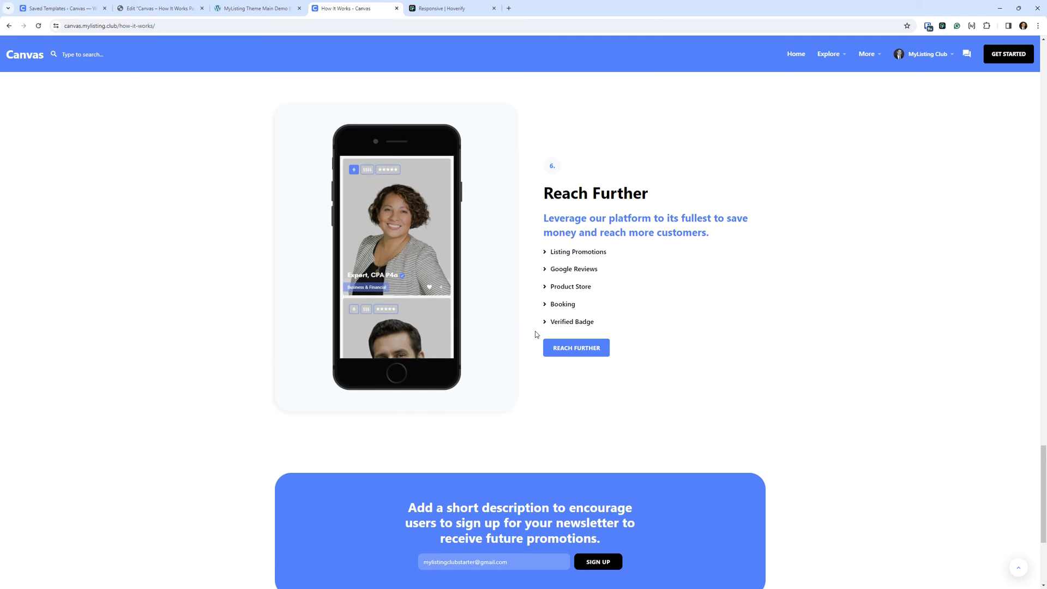
left_click(544, 254)
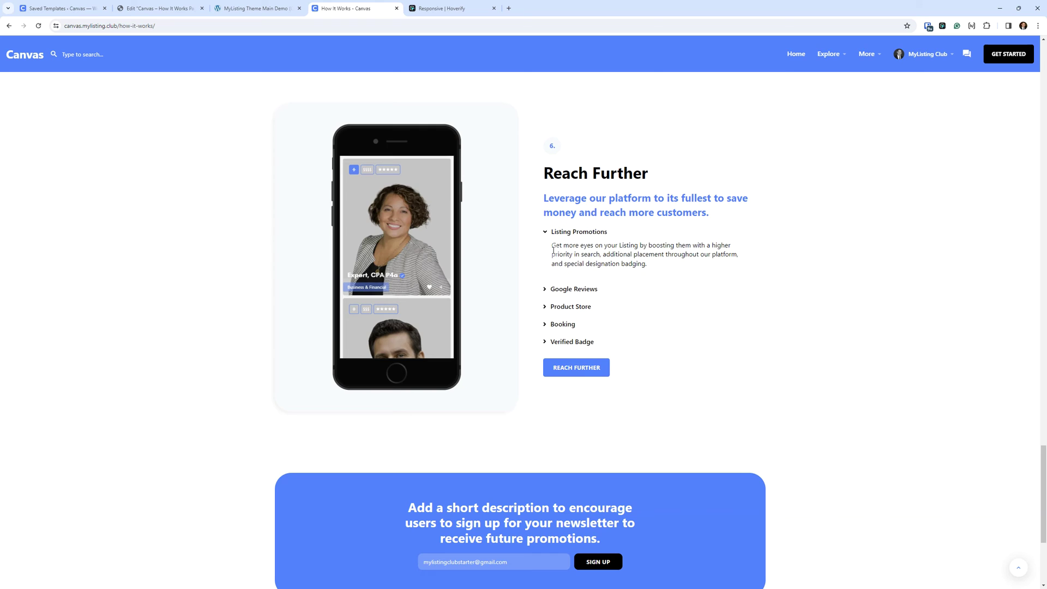
left_click(545, 293)
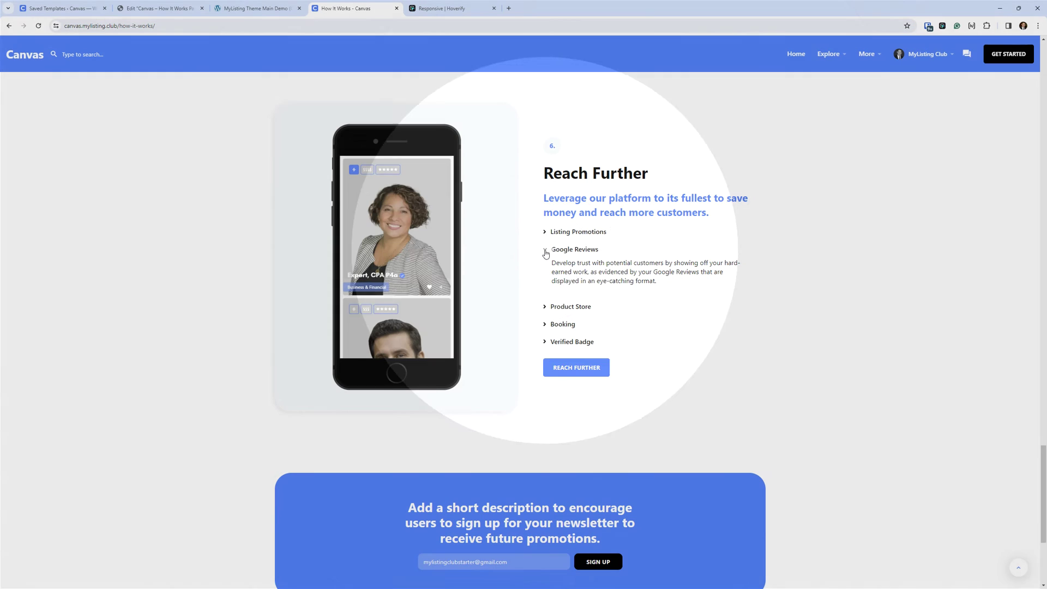
left_click(547, 254)
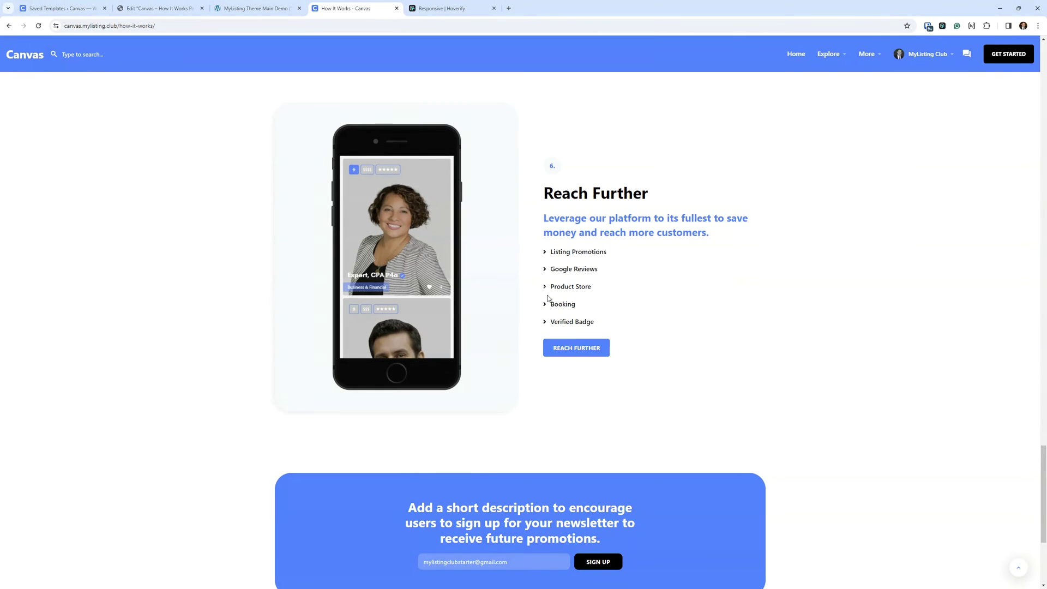
Step: Expand Product Store, Booking and Verified Badge, then bring up the Reach Further link's options
left_click(545, 293)
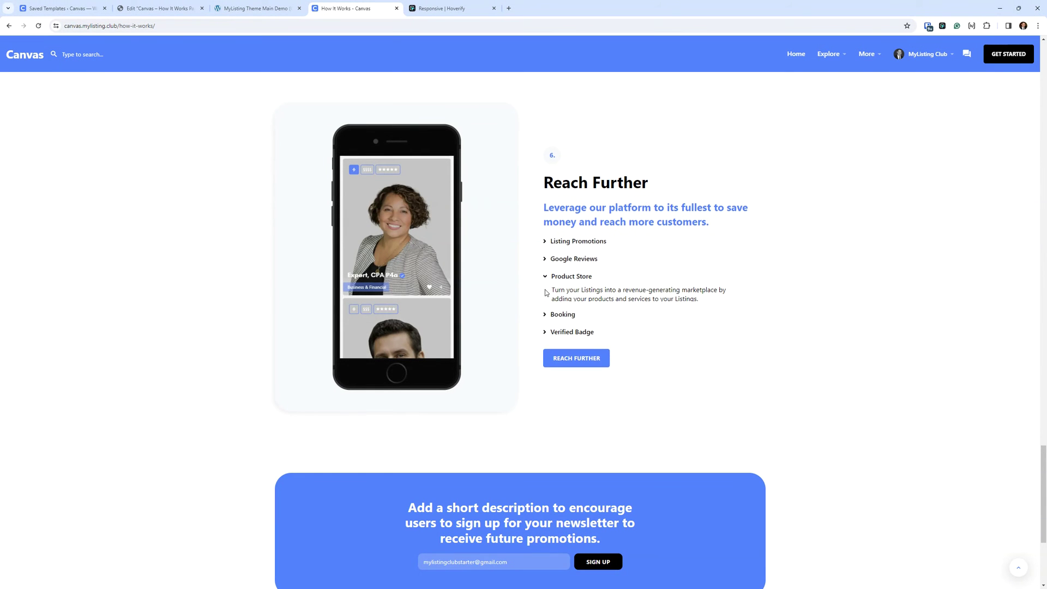
left_click(544, 322)
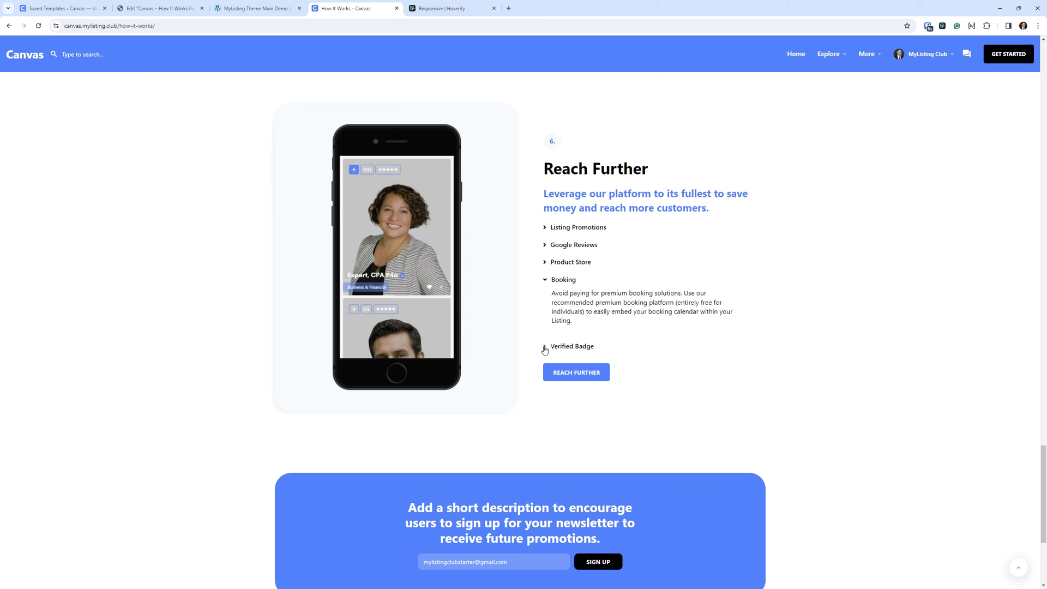
left_click(544, 348)
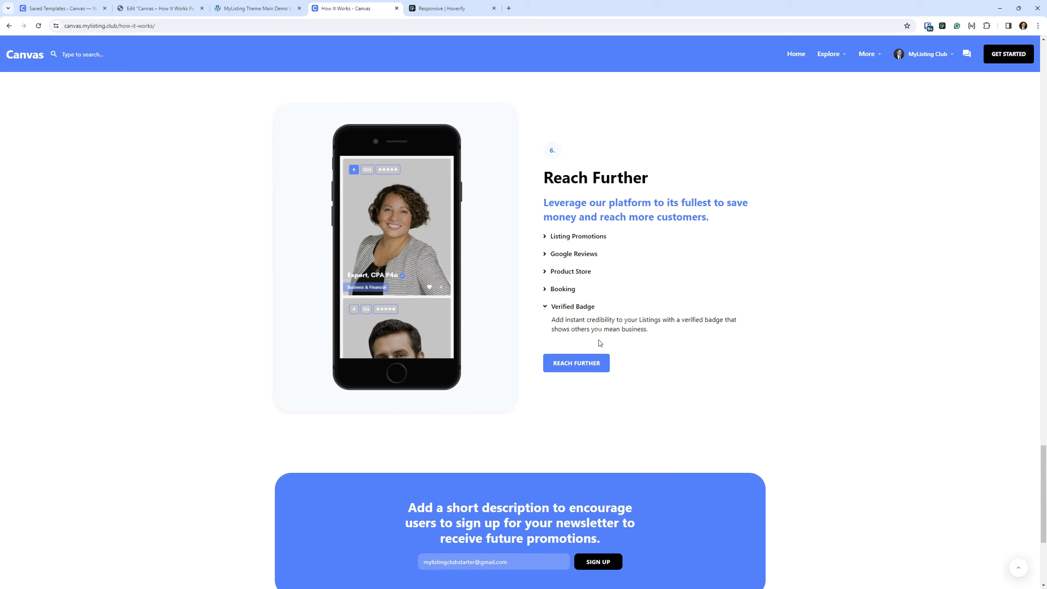
left_click(586, 368)
right_click(586, 368)
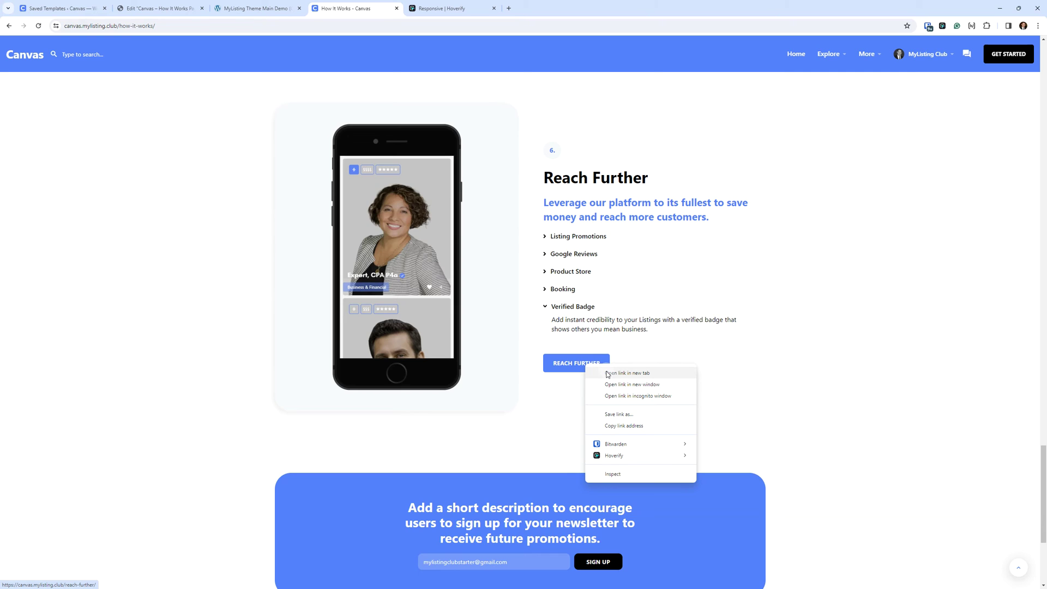
Step: Open the Reach Further page in a new tab and view its Listing Promotions section
left_click(608, 373)
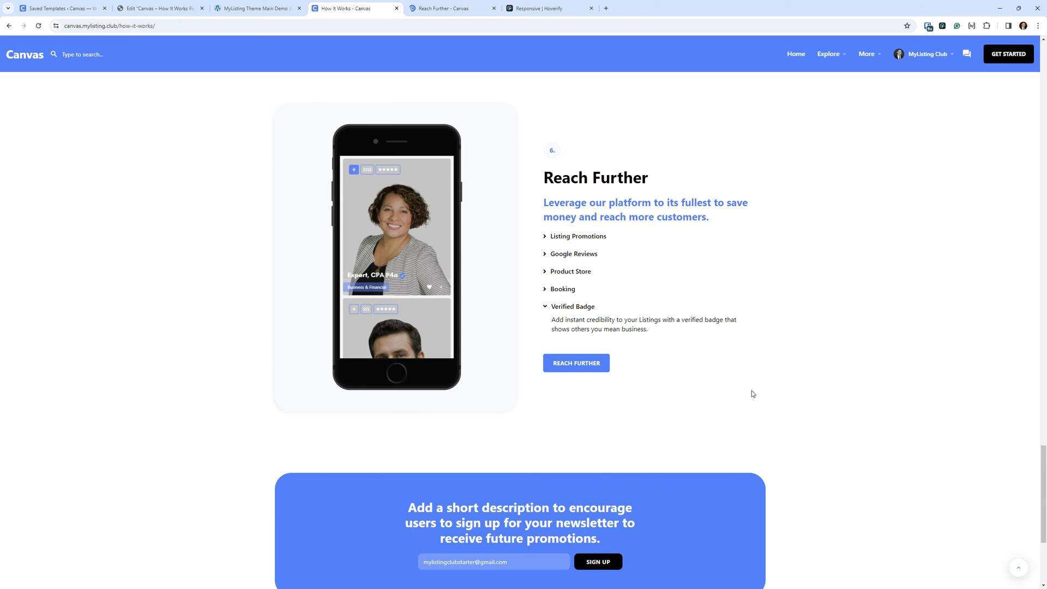
scroll(754, 394, "down", 4)
scroll(594, 343, "up", 6)
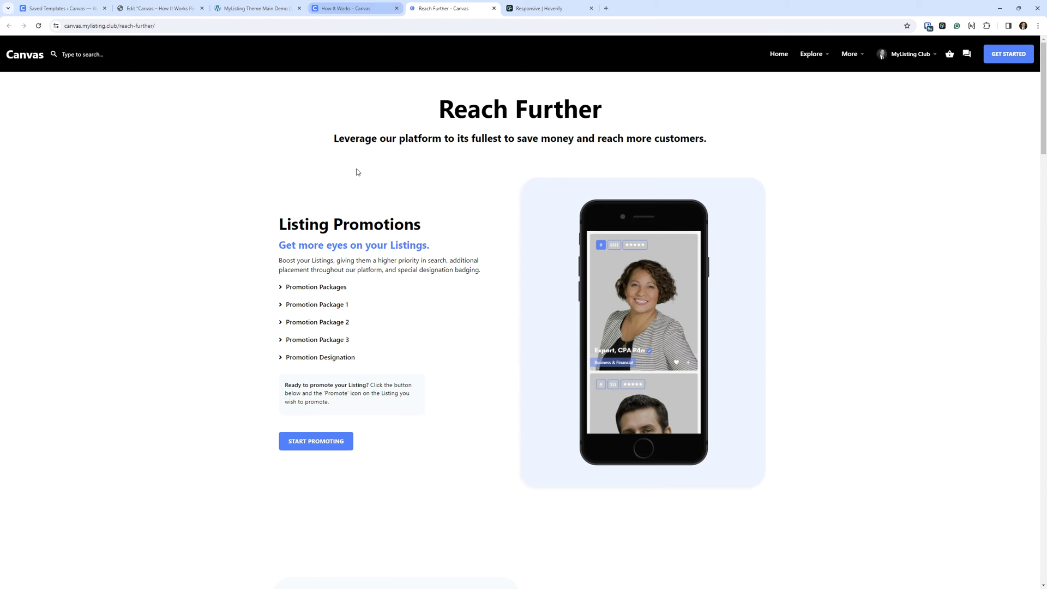
Step: Scroll down the Reach Further page past Listing Promotions and back up to its heading
scroll(327, 157, "down", 3)
scroll(256, 168, "up", 3)
scroll(243, 192, "down", 2)
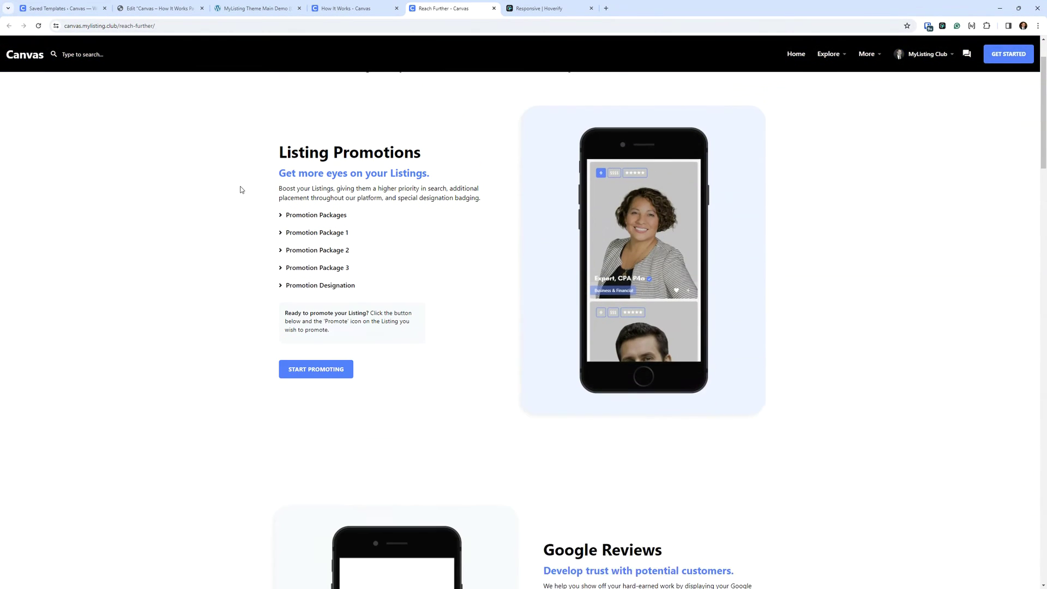
scroll(250, 201, "down", 10)
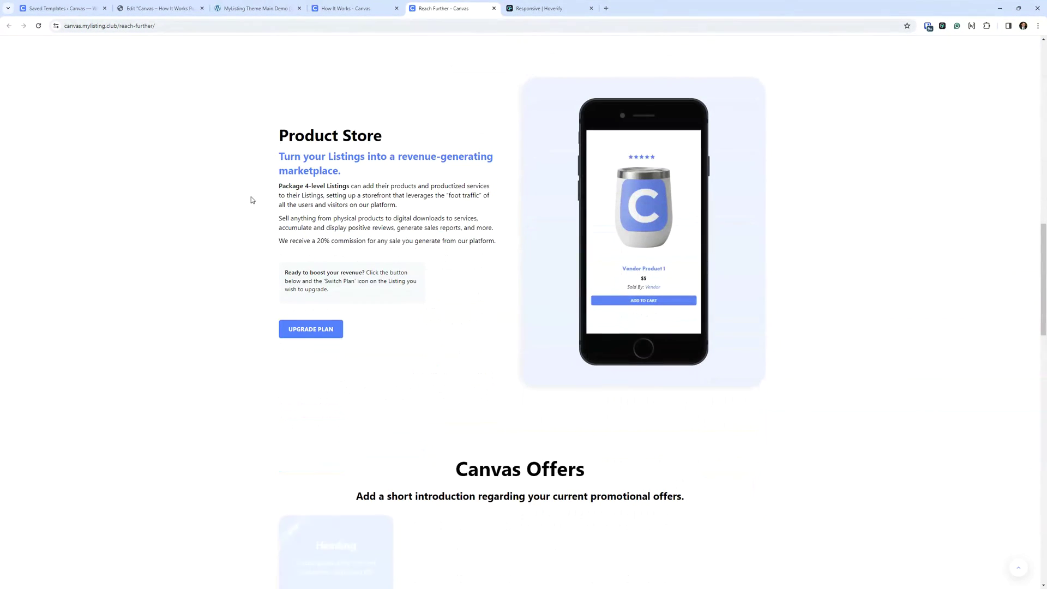
scroll(268, 197, "down", 10)
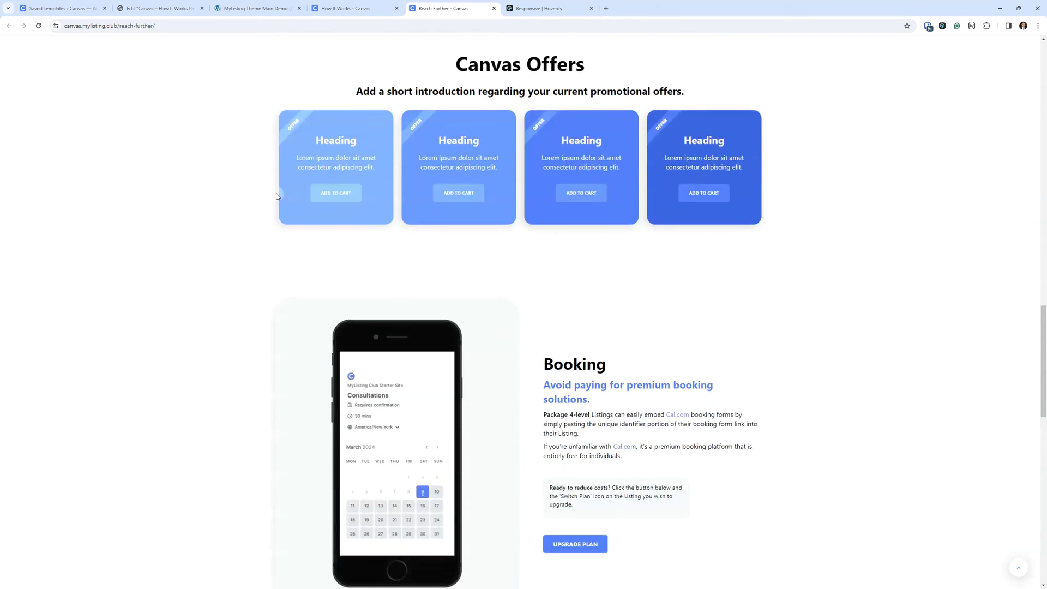
scroll(299, 205, "down", 5)
scroll(300, 207, "up", 10)
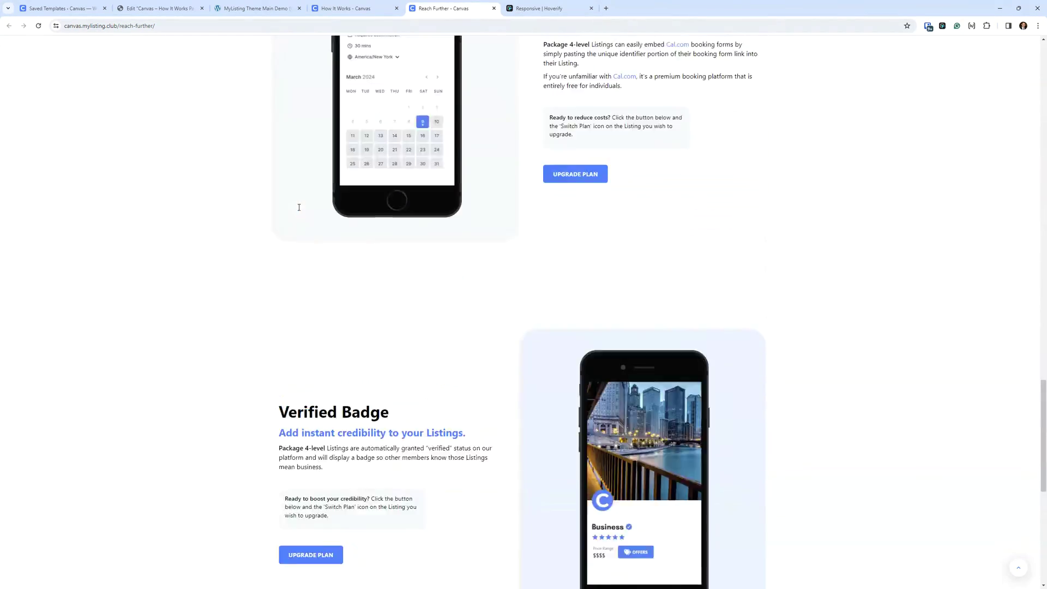
scroll(300, 208, "up", 15)
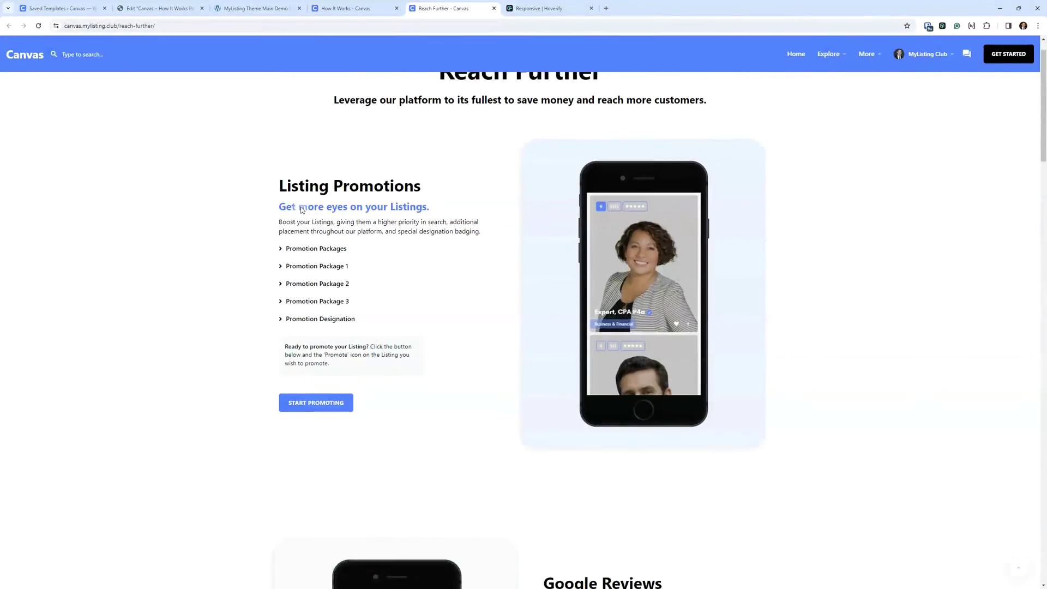
Step: Return to the How It Works tab and scroll around the page
left_click(343, 8)
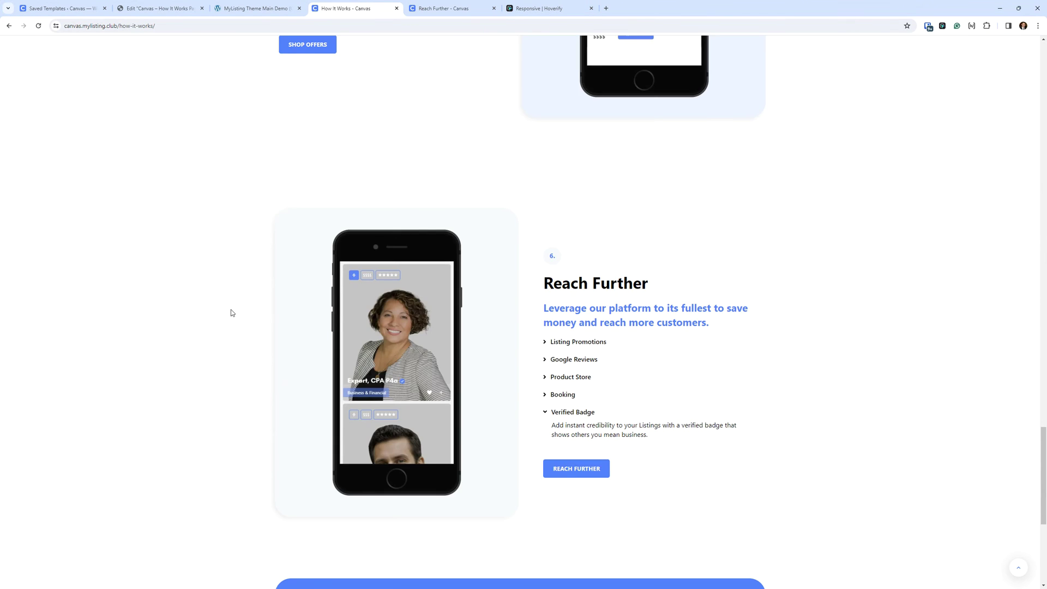
scroll(253, 309, "up", 10)
scroll(252, 311, "down", 15)
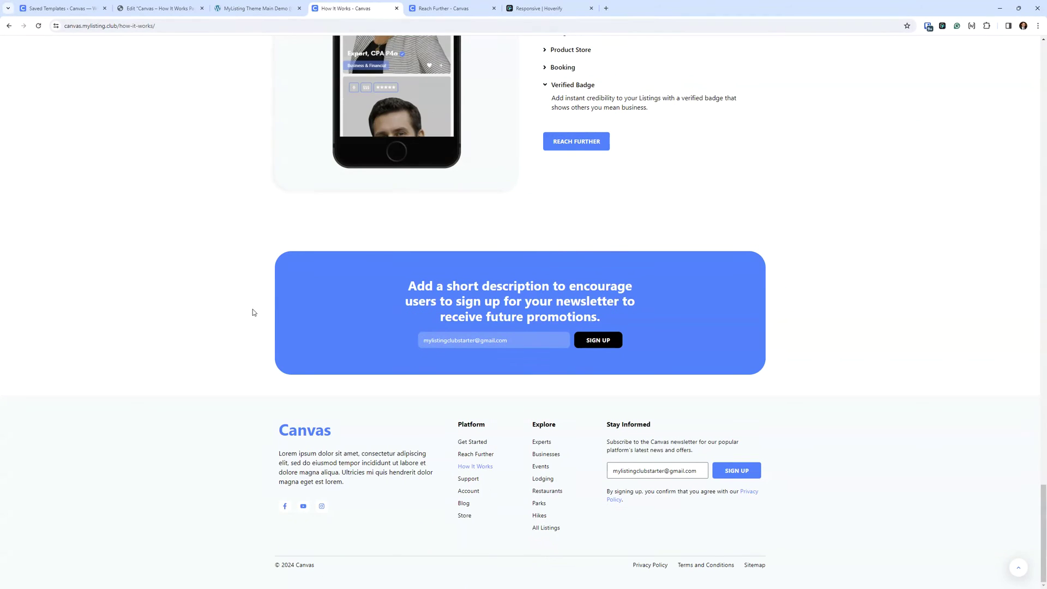
scroll(252, 313, "up", 5)
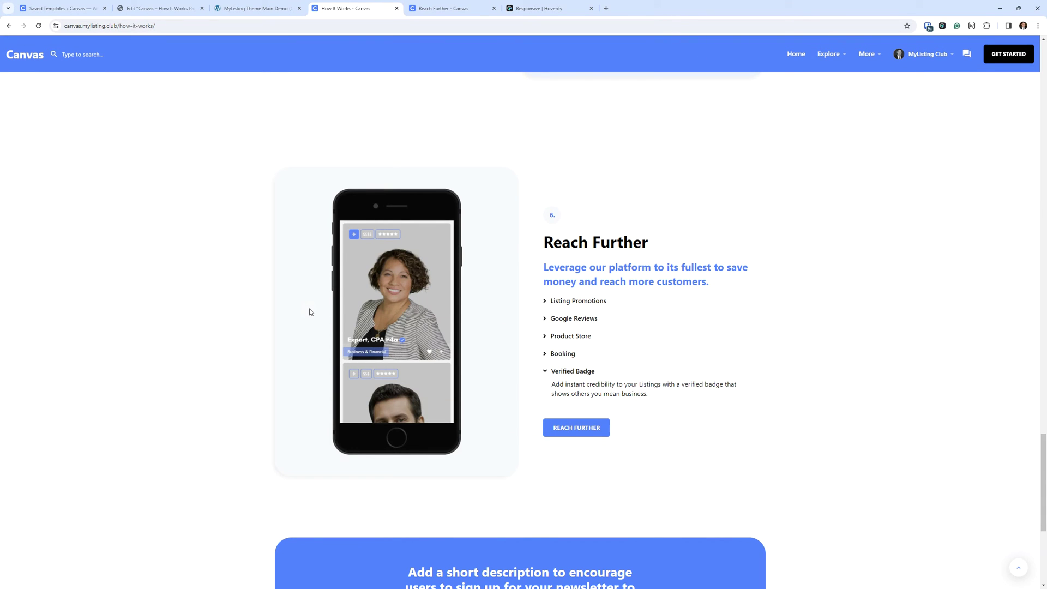
scroll(173, 274, "up", 3)
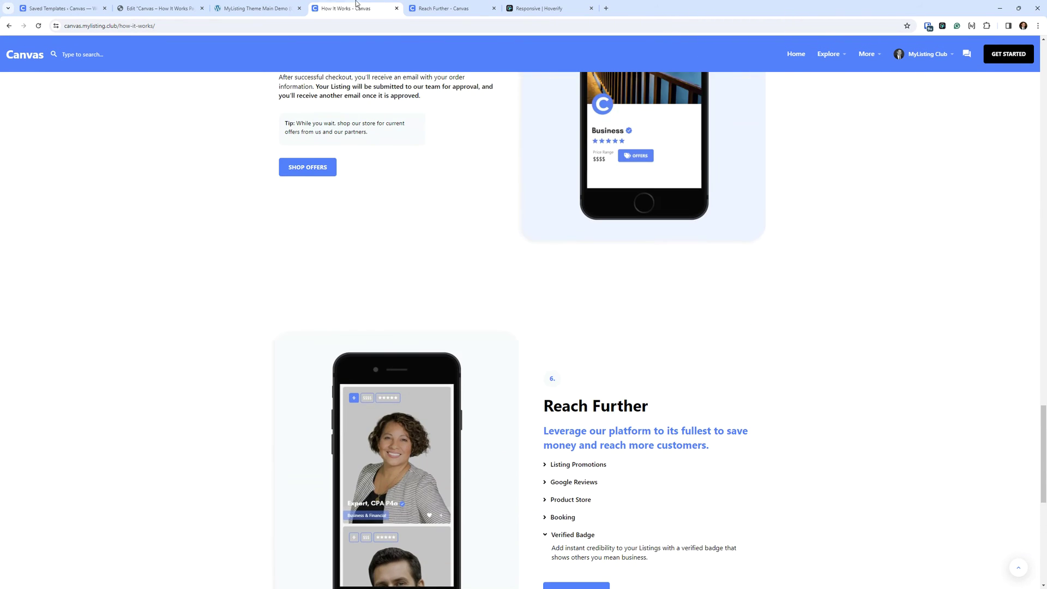
Step: Glance at the Reach Further tab again, then go back and scroll through How It Works
key("ctrl+Tab")
scroll(183, 415, "down", 6)
scroll(185, 410, "up", 6)
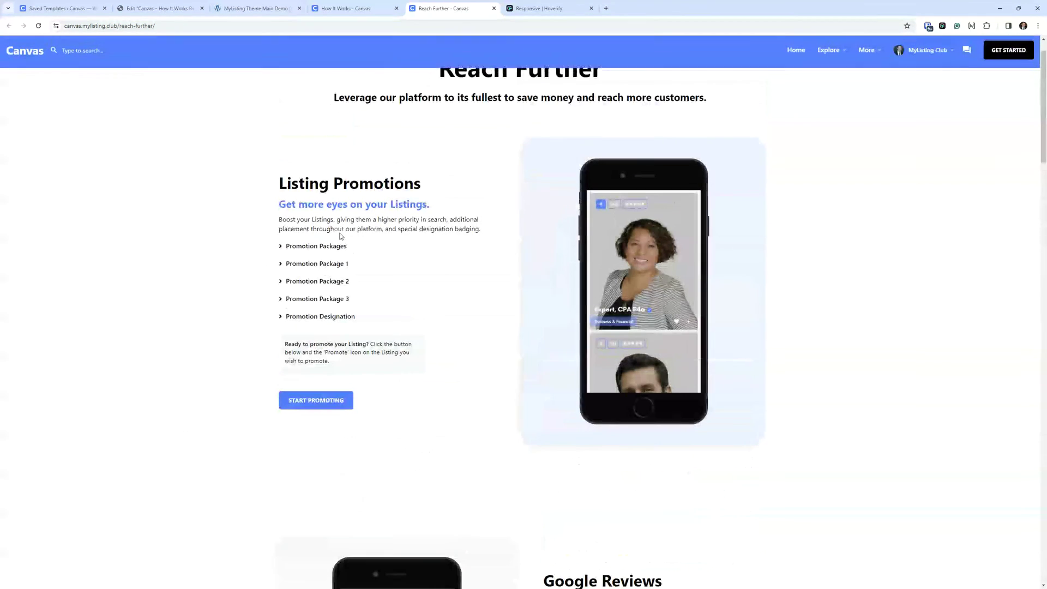
left_click(344, 9)
scroll(433, 297, "down", 2)
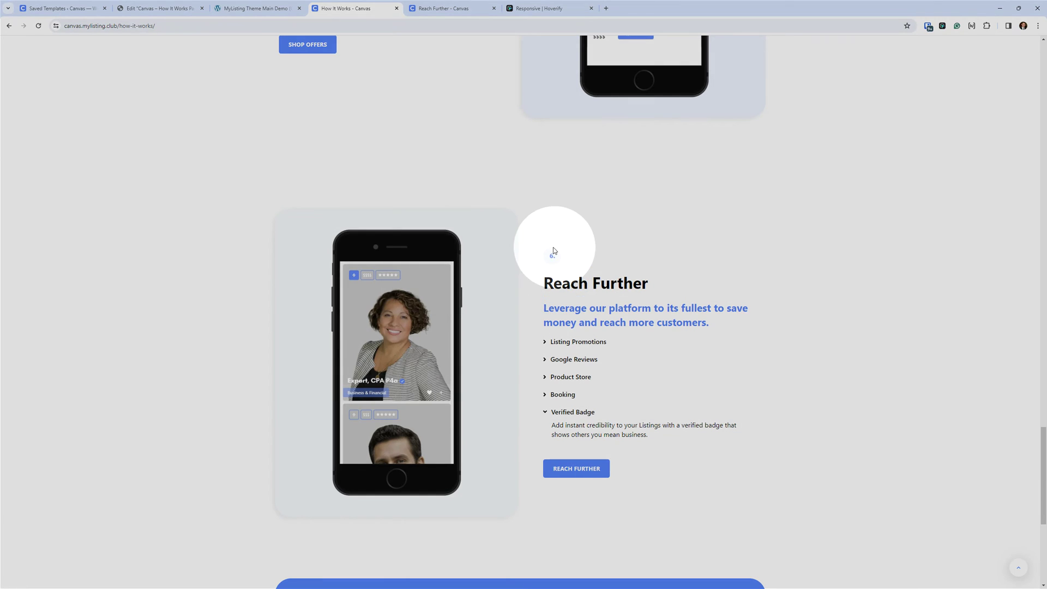
scroll(593, 371, "down", 1)
scroll(458, 400, "down", 1)
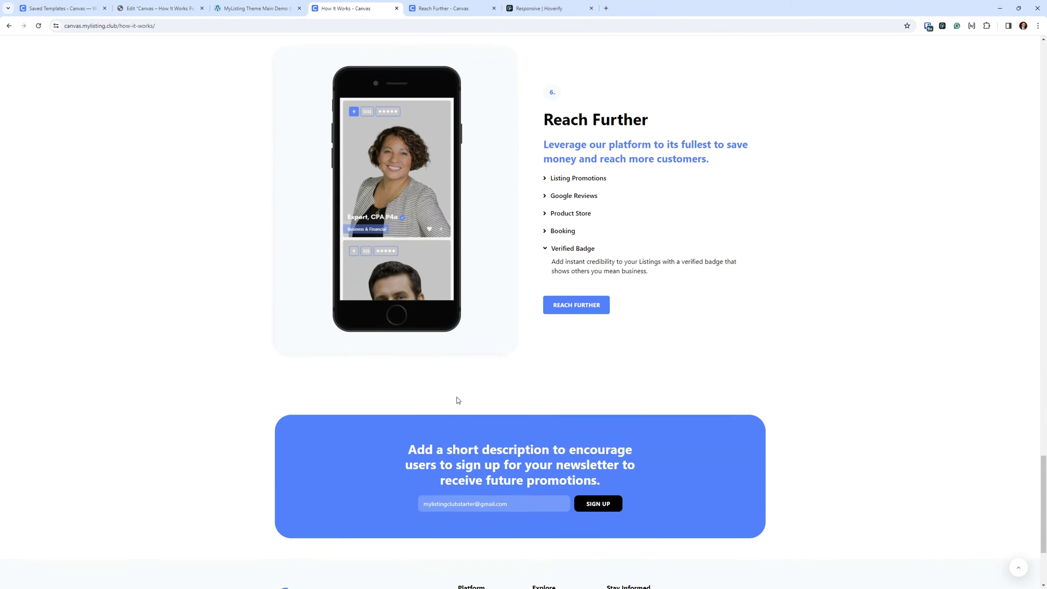
scroll(452, 409, "up", 11)
scroll(439, 421, "up", 20)
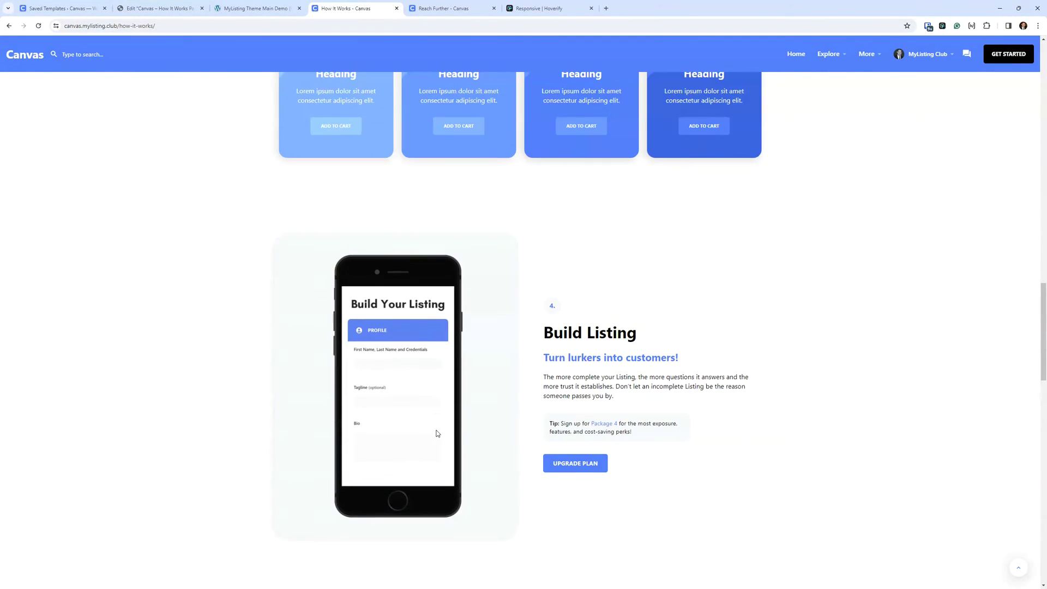
scroll(485, 429, "down", 3)
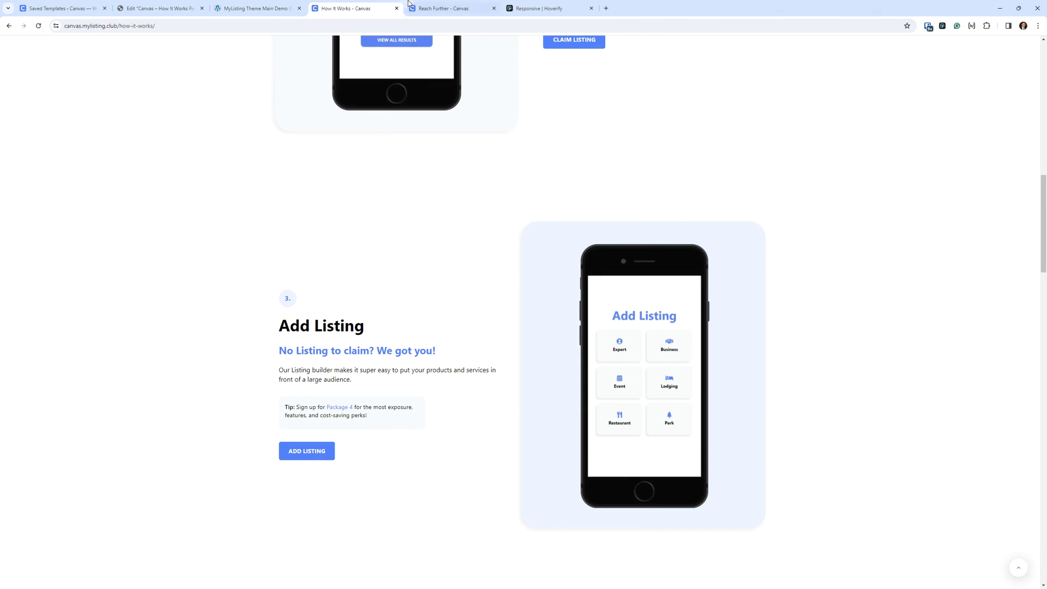
Step: Revisit the Reach Further page, scroll it to the top, and close its tab
left_click(433, 8)
scroll(299, 336, "up", 1)
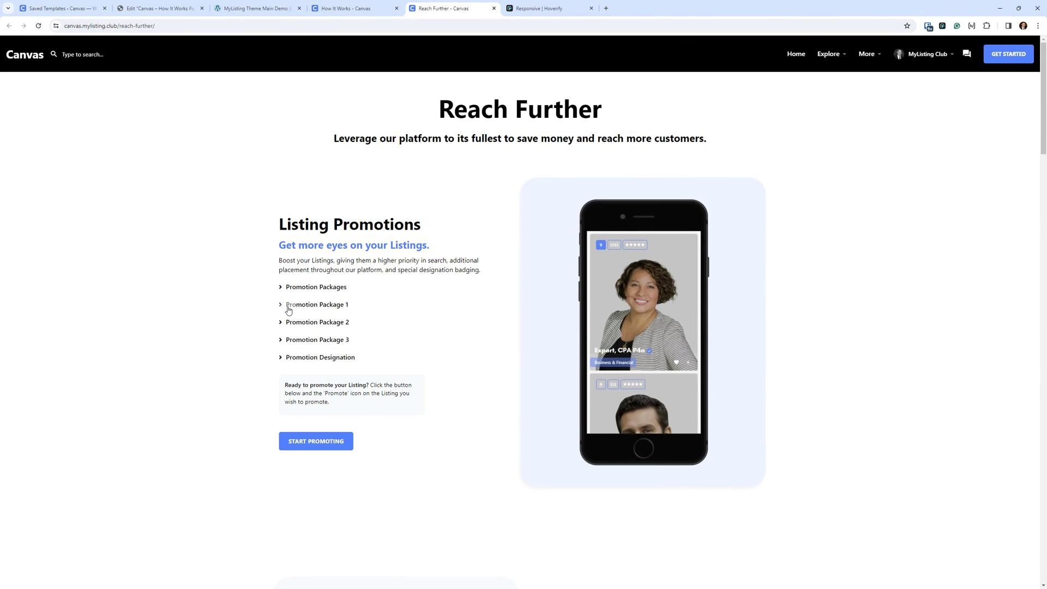
scroll(263, 339, "down", 2)
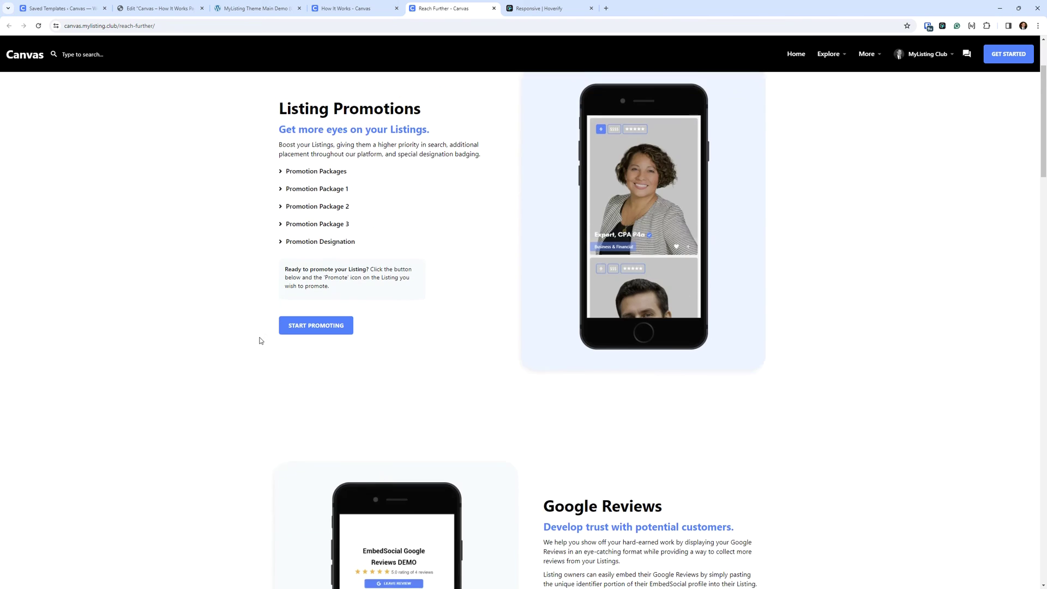
scroll(263, 339, "up", 2)
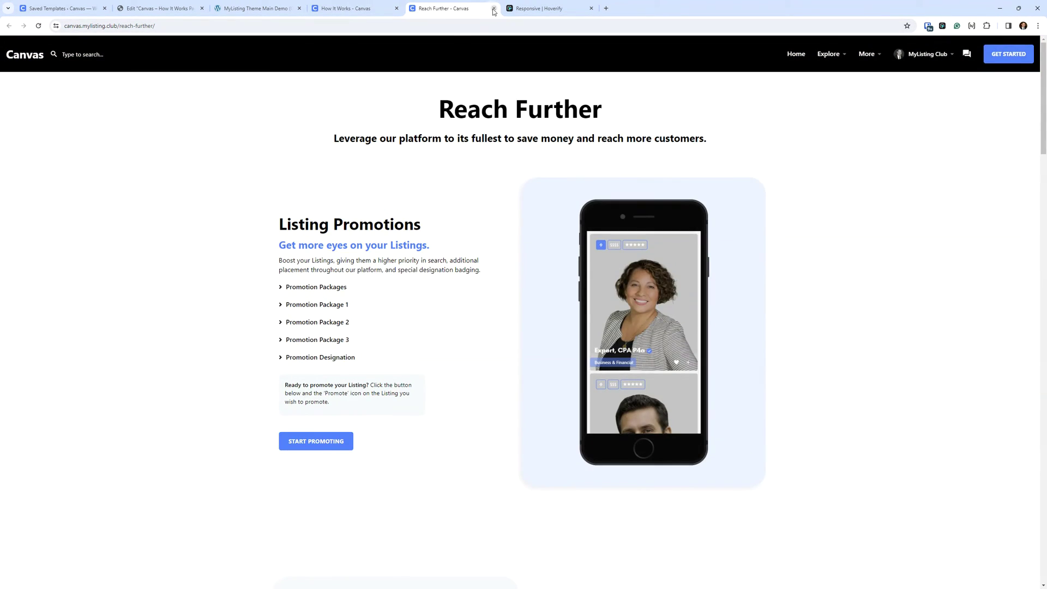
left_click(494, 9)
Step: Scroll down to the newsletter banner and click around its email field
scroll(325, 258, "down", 5)
scroll(325, 261, "down", 20)
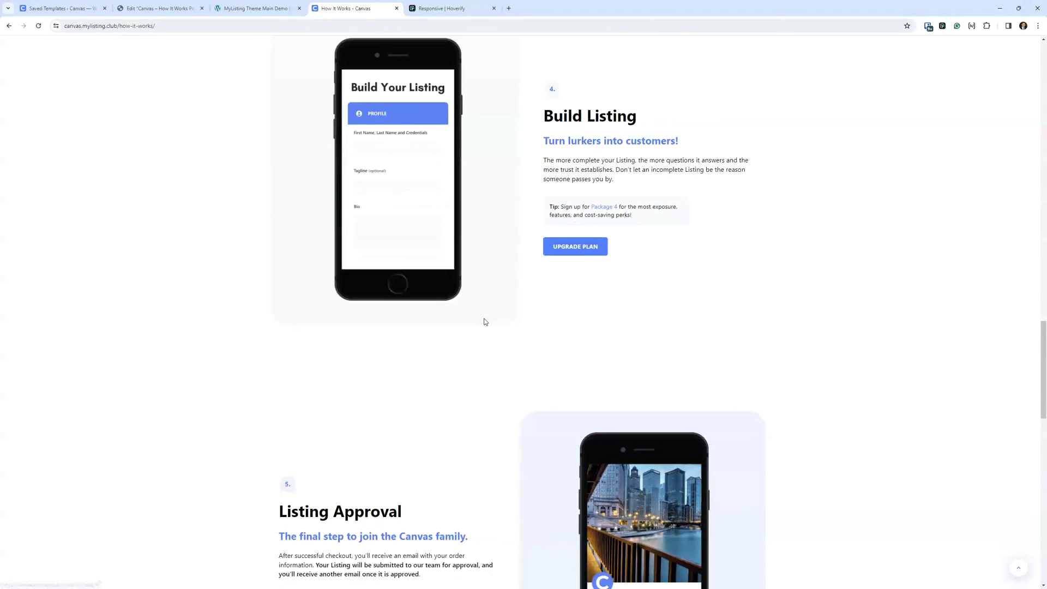
left_click(395, 321)
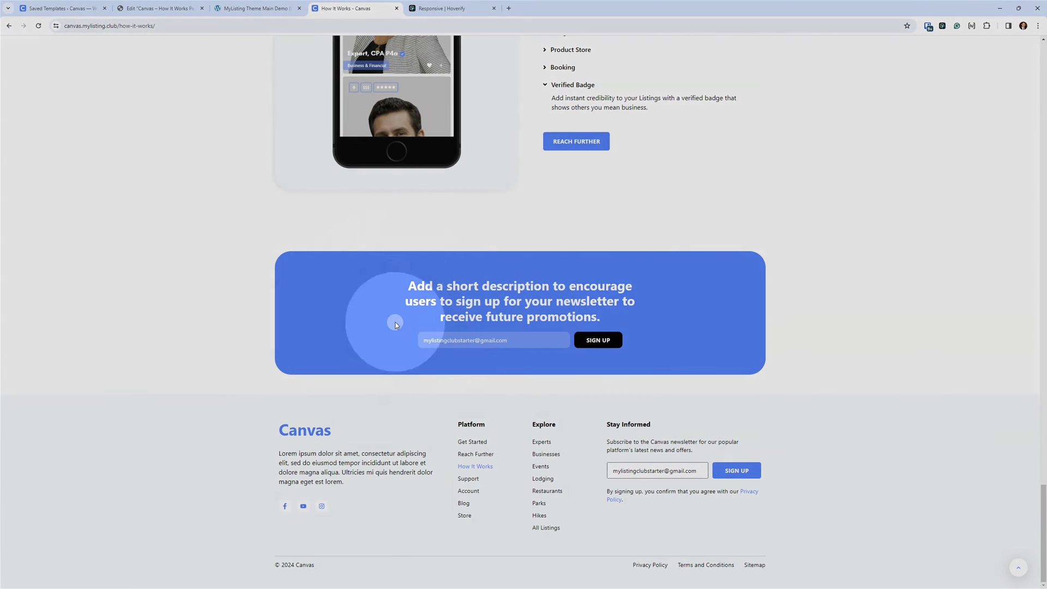
left_click(630, 323)
left_click(779, 299)
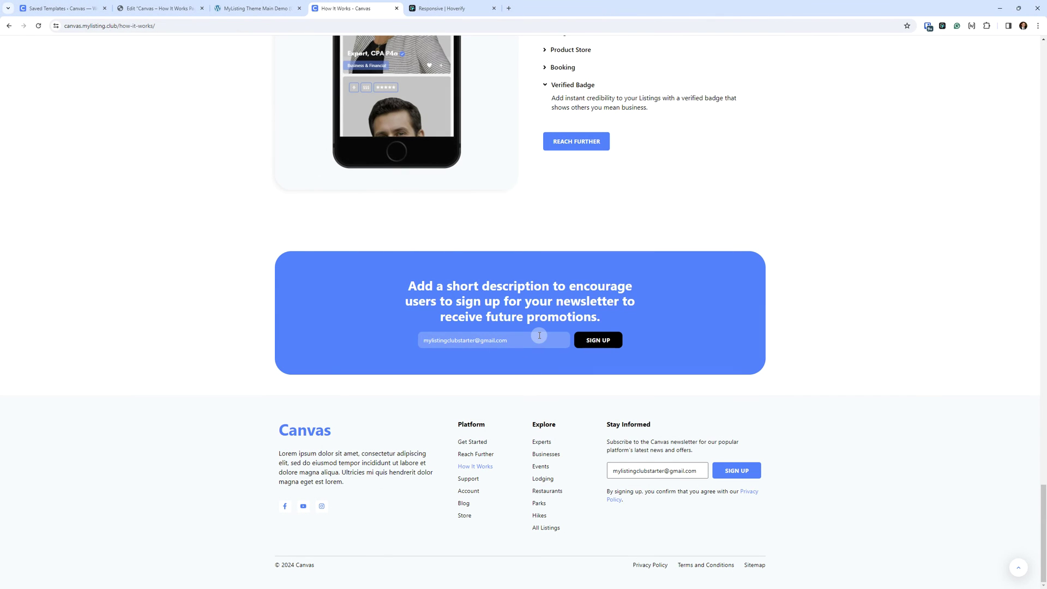
left_click(539, 335)
left_click(622, 310)
left_click(584, 311)
left_click(743, 301)
left_click(539, 338)
left_click(602, 340)
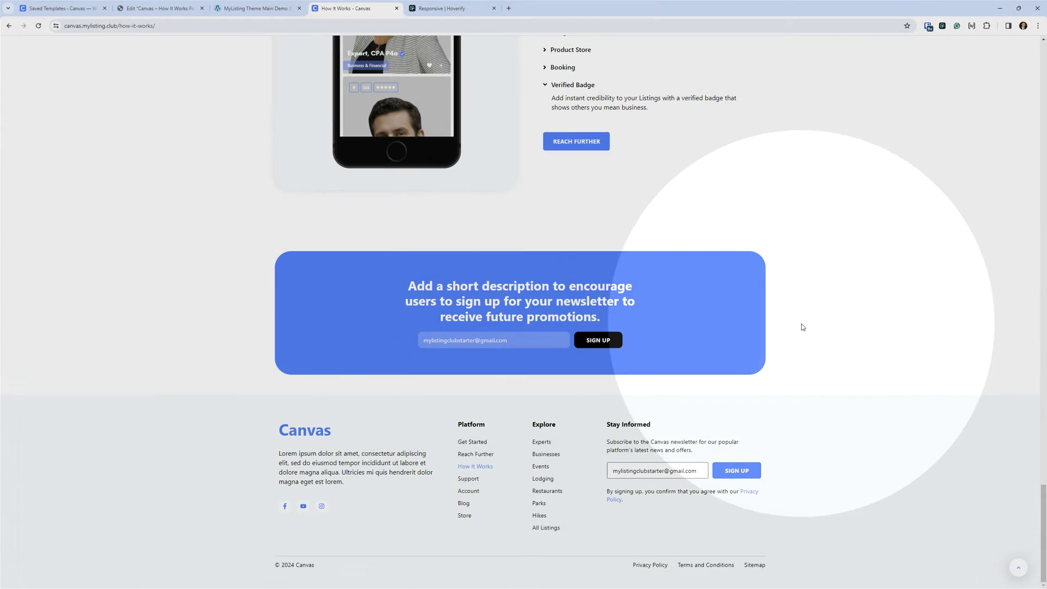
Step: Scroll back to the top of How It Works and close the MyListing Theme demo tab
scroll(740, 394, "up", 20)
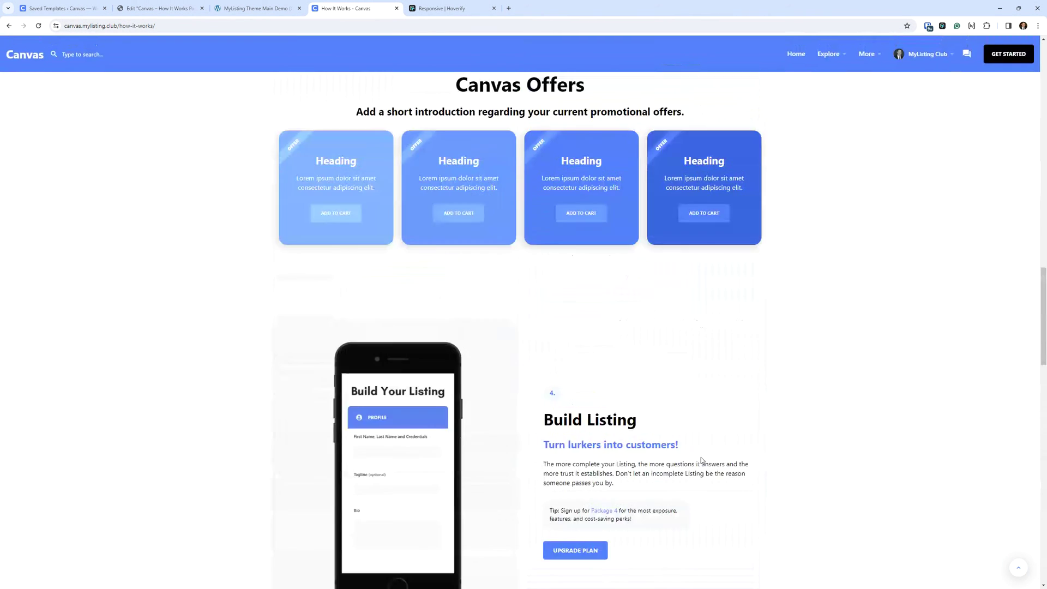
scroll(701, 463, "up", 5)
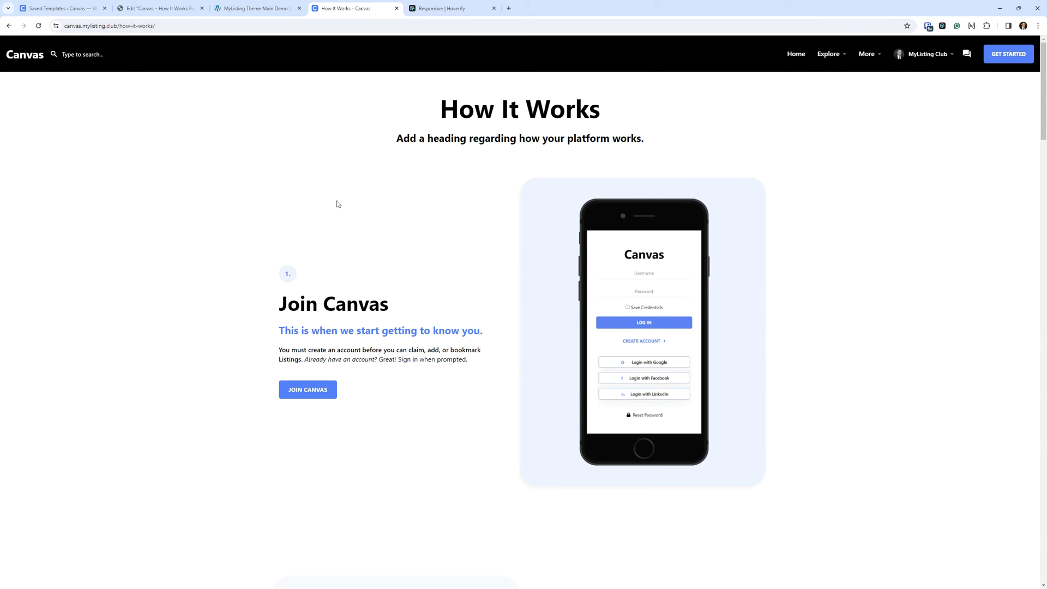
left_click(298, 8)
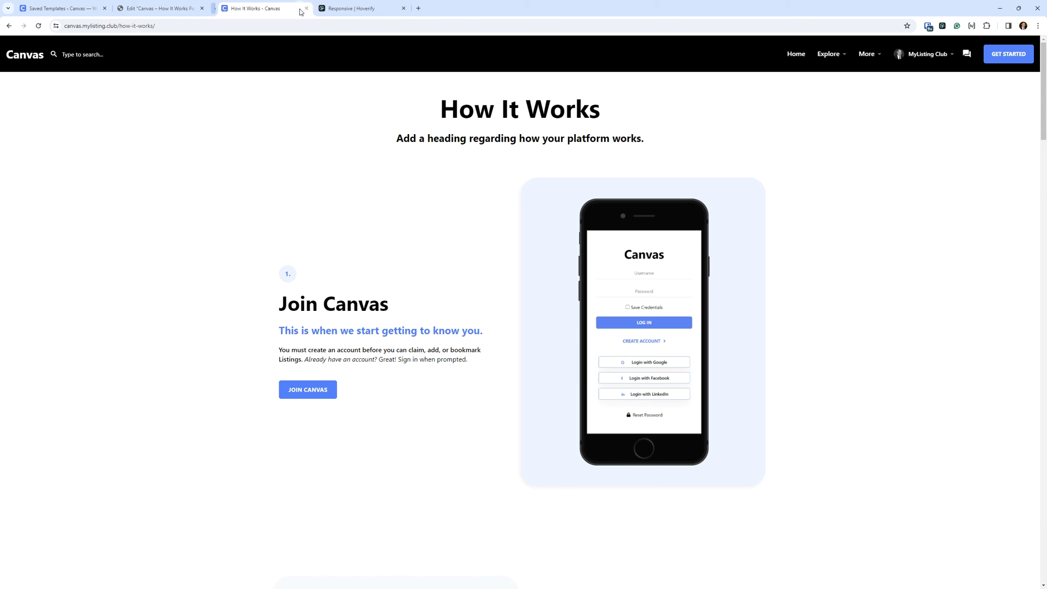
Step: Switch to the Edit Canvas – How It Works tab and scroll through the dark-mode preview
left_click(158, 9)
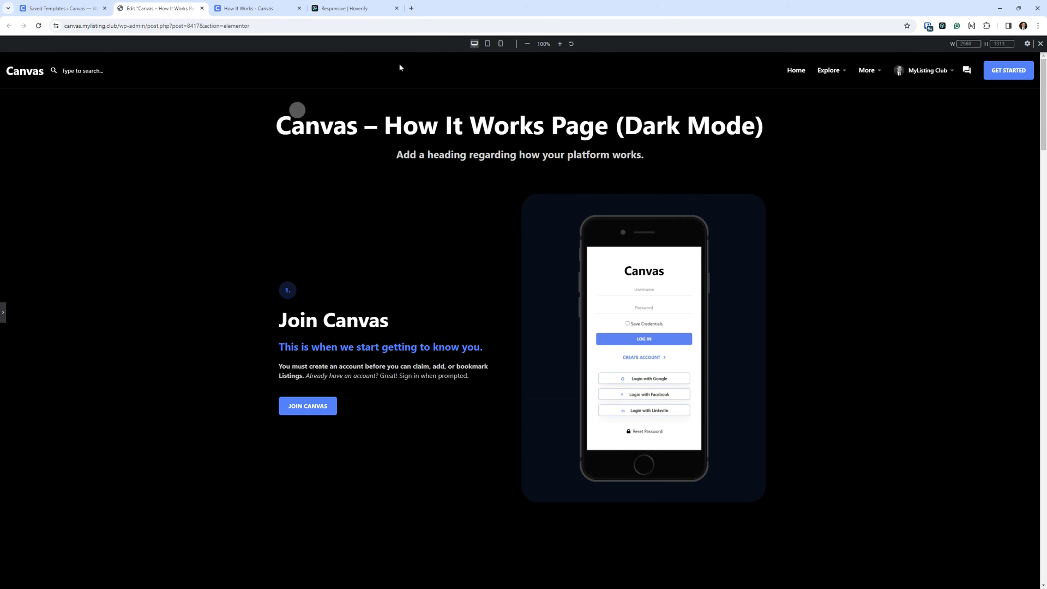
scroll(98, 277, "down", 3)
scroll(109, 271, "down", 8)
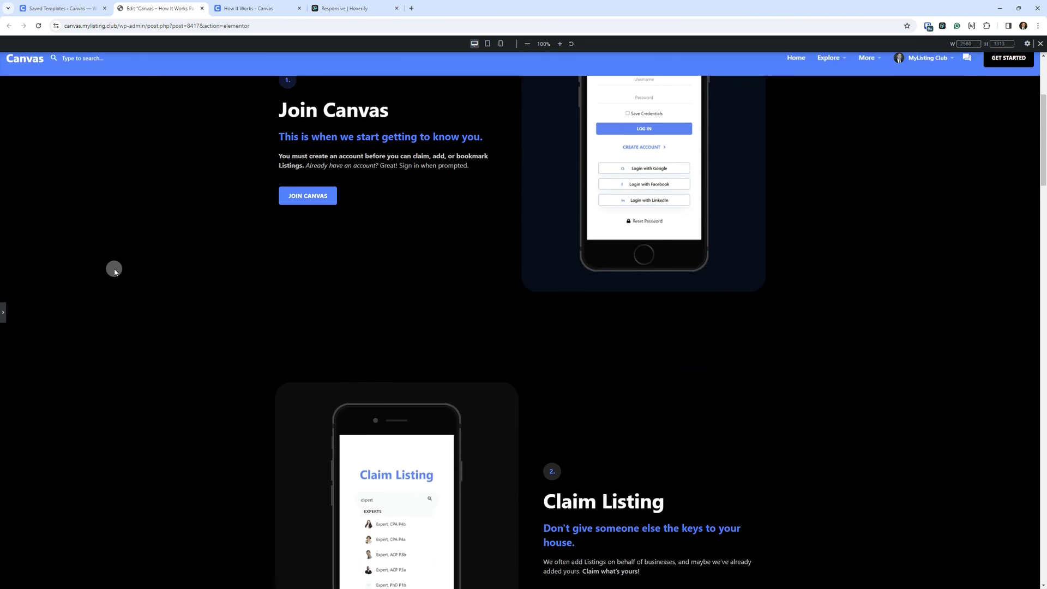
scroll(115, 271, "down", 7)
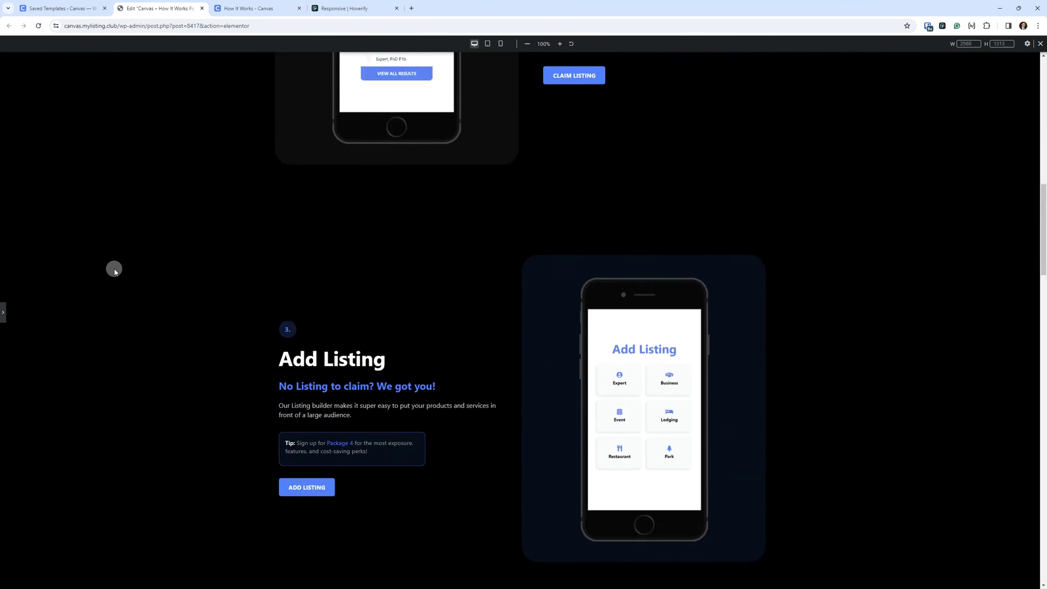
scroll(115, 271, "down", 9)
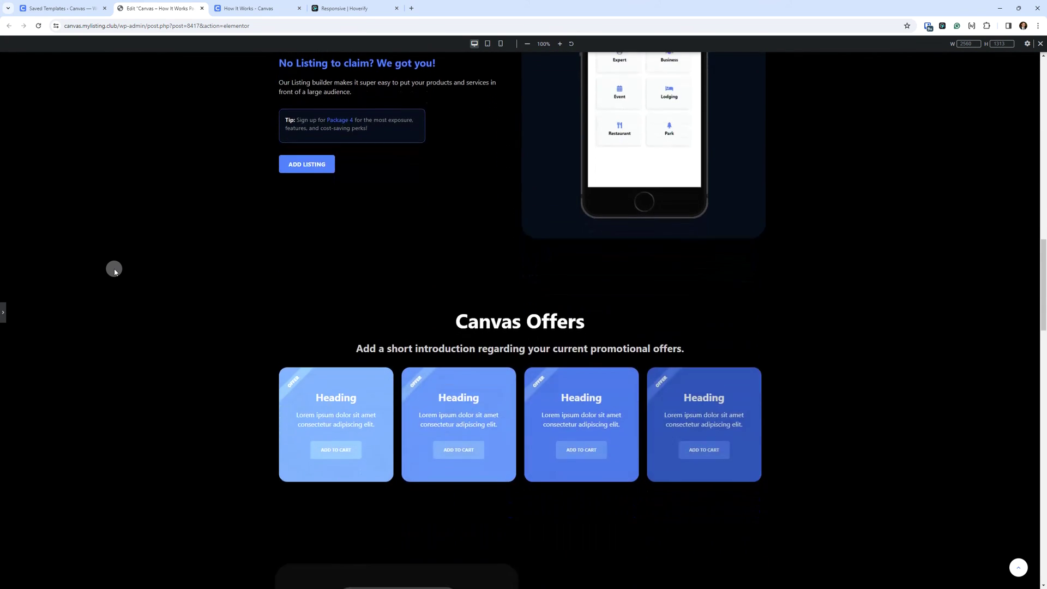
scroll(115, 271, "down", 9)
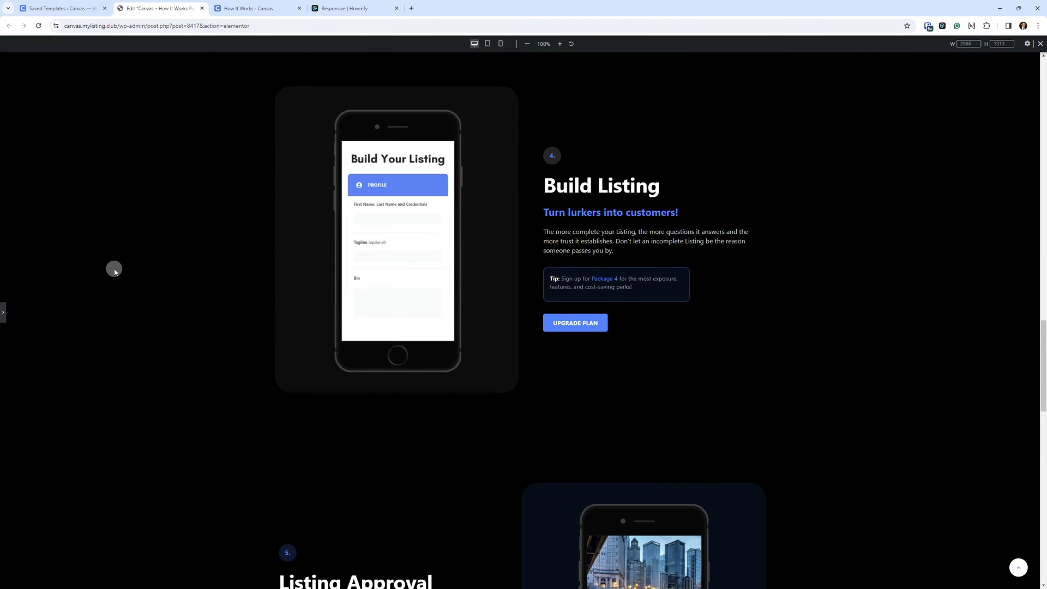
scroll(114, 271, "down", 9)
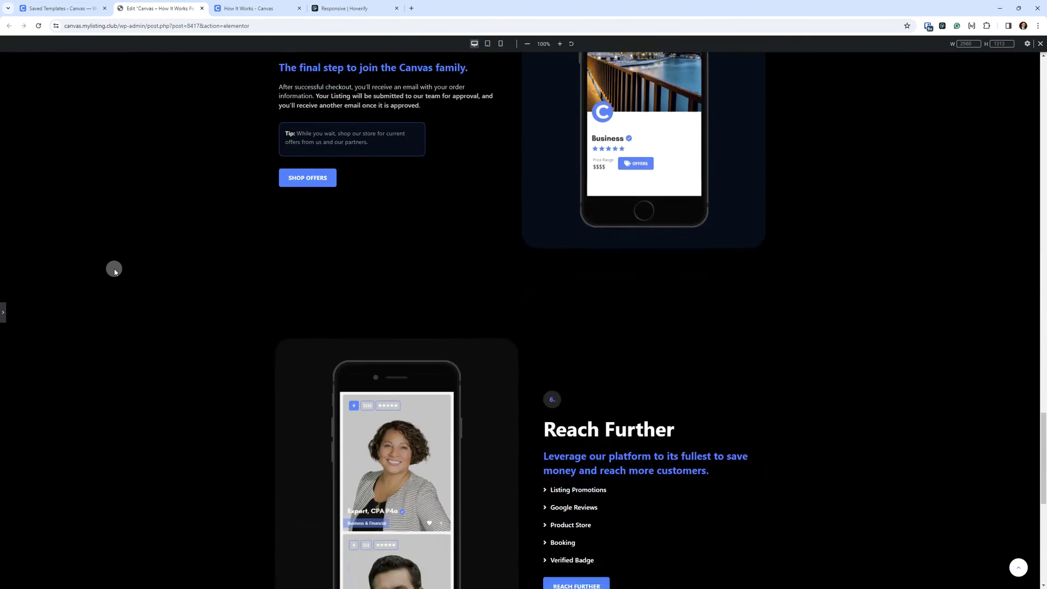
scroll(115, 271, "up", 20)
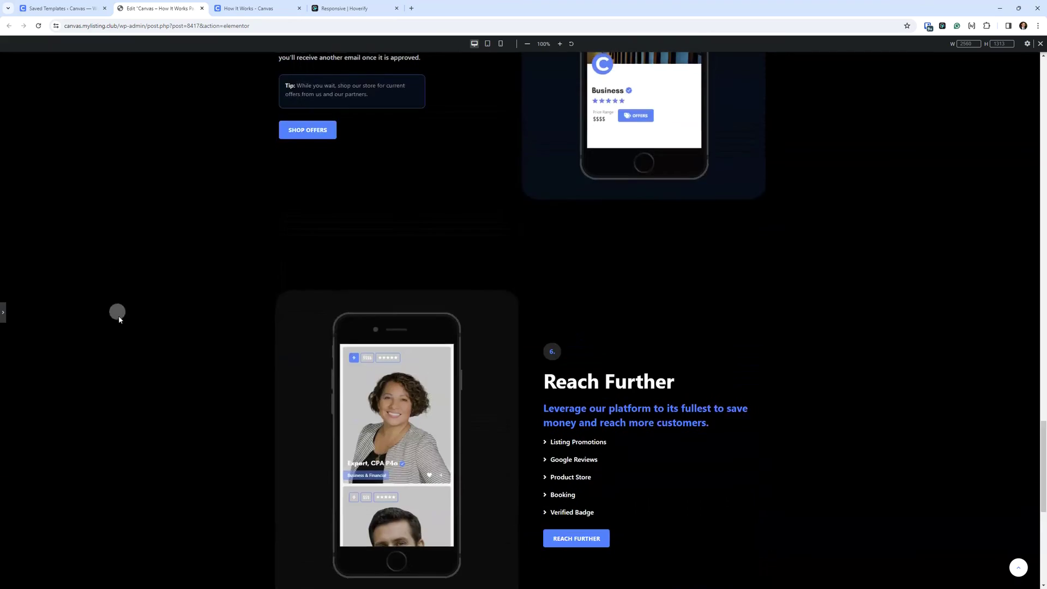
scroll(188, 355, "up", 20)
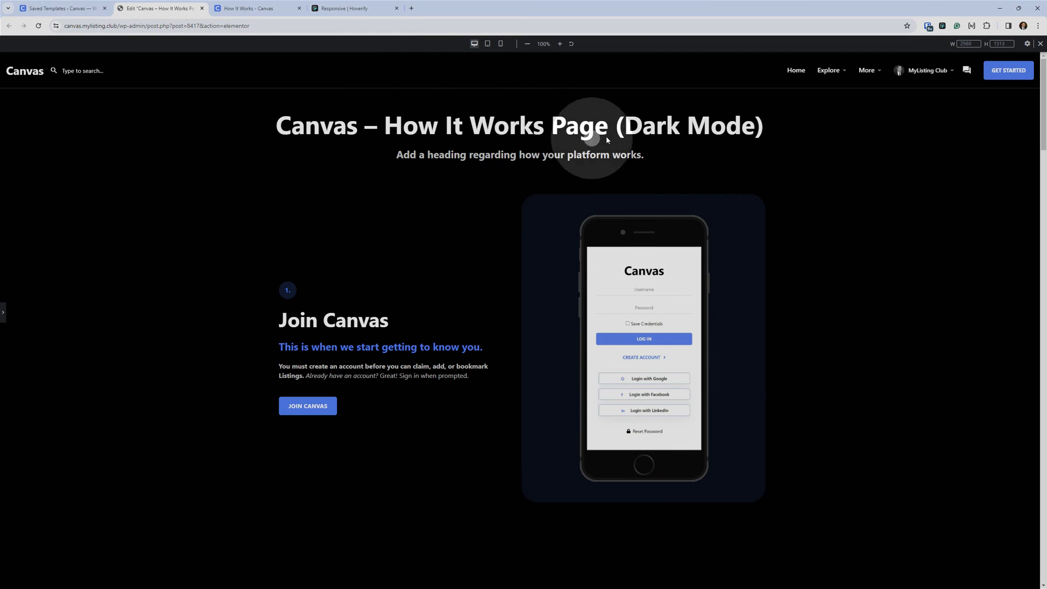
Step: Compare with the live light-mode How It Works tab, then return to the editor
left_click(677, 129)
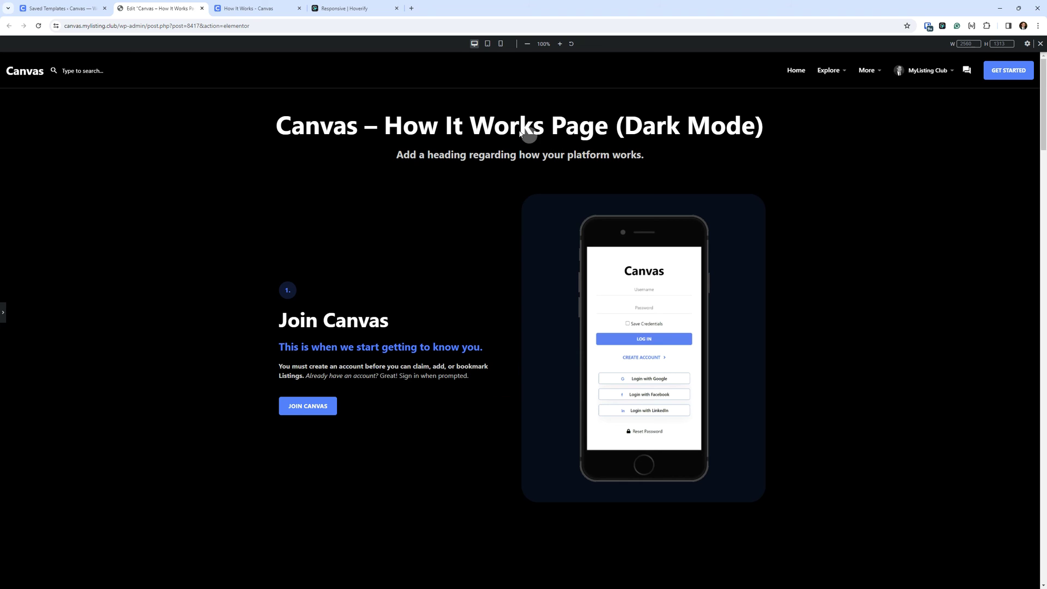
left_click(253, 9)
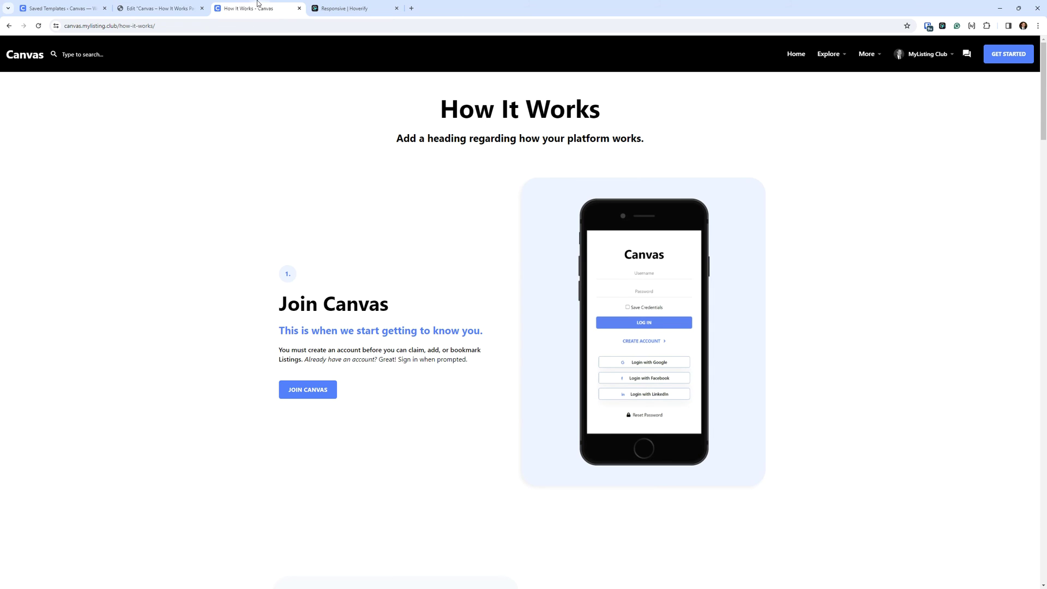
left_click(170, 6)
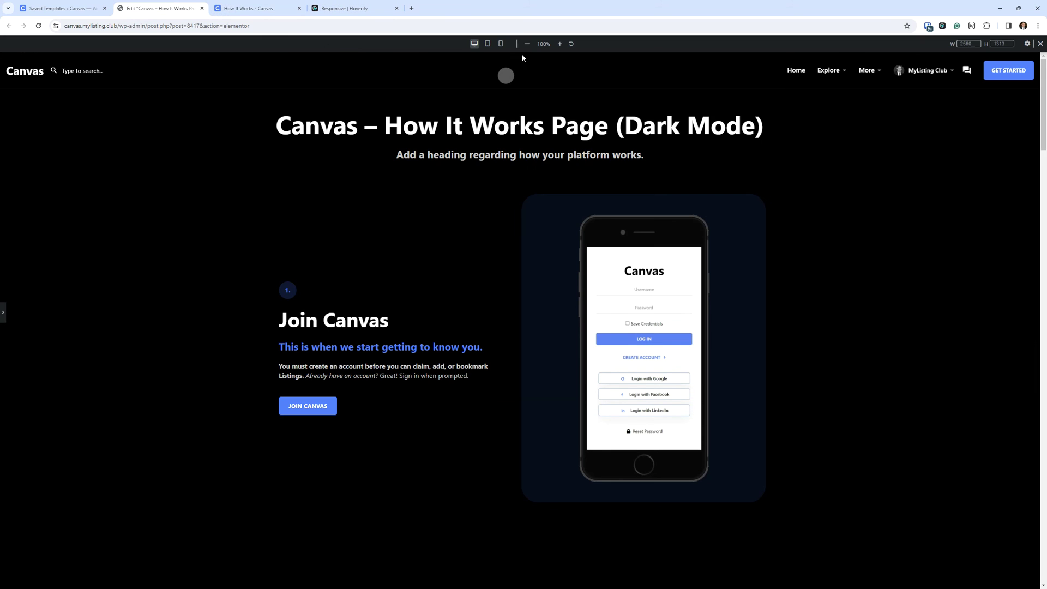
Step: Switch the Elementor preview to Tablet Portrait (768 px), scroll through it, and return to the top
left_click(488, 45)
scroll(610, 229, "down", 8)
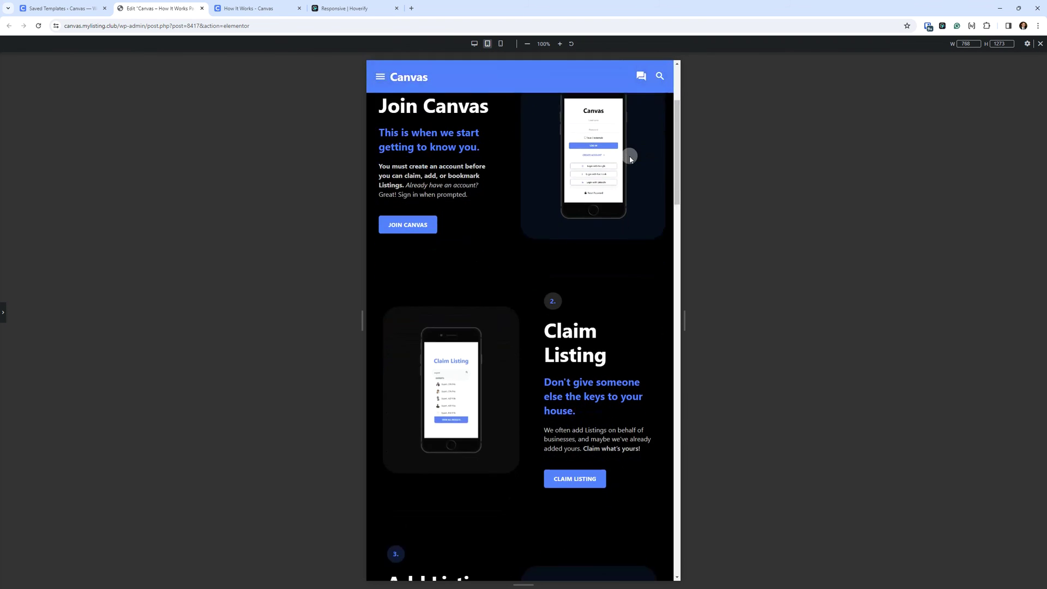
scroll(653, 201, "down", 10)
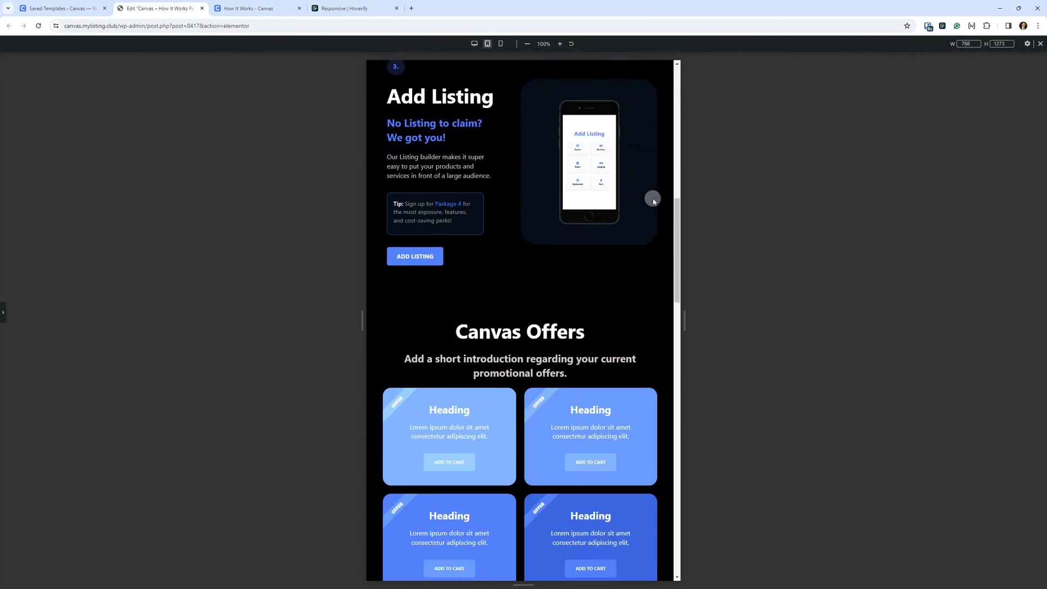
scroll(651, 198, "down", 8)
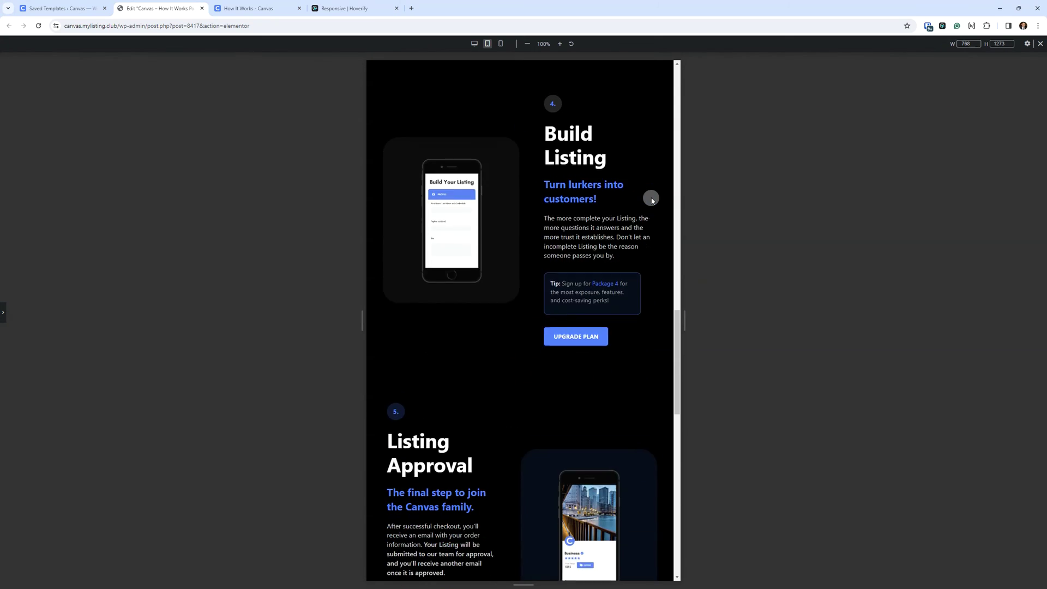
scroll(651, 200, "down", 6)
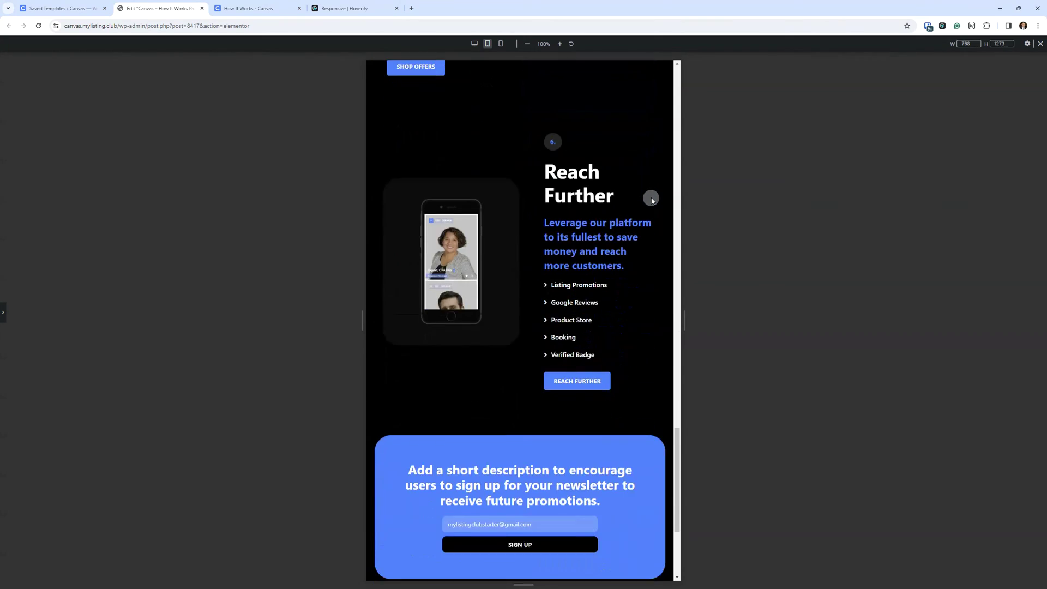
scroll(654, 199, "up", 5)
left_click_drag(678, 399, 685, 77)
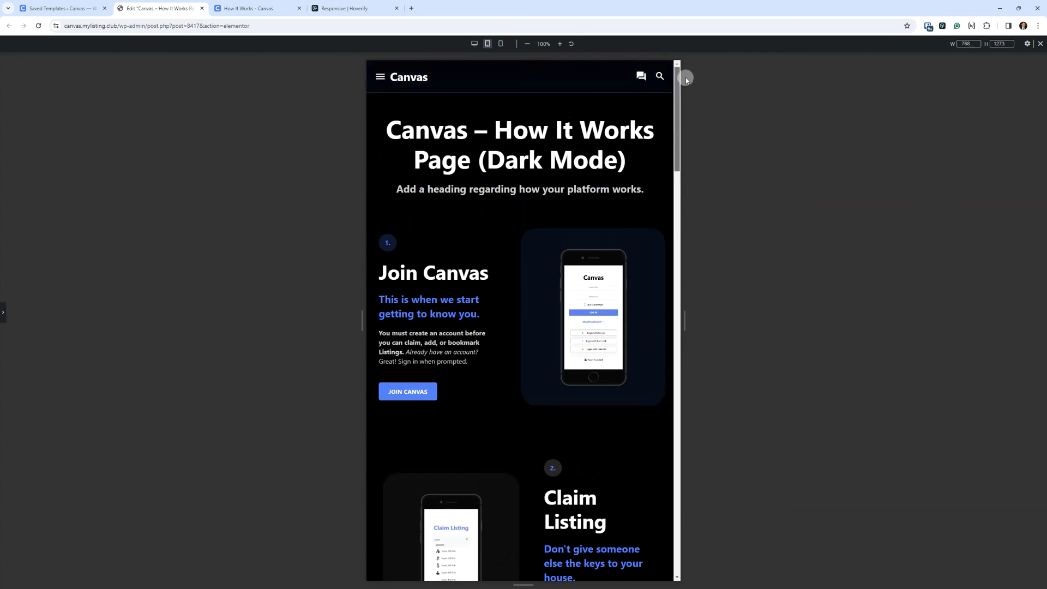
left_click(500, 44)
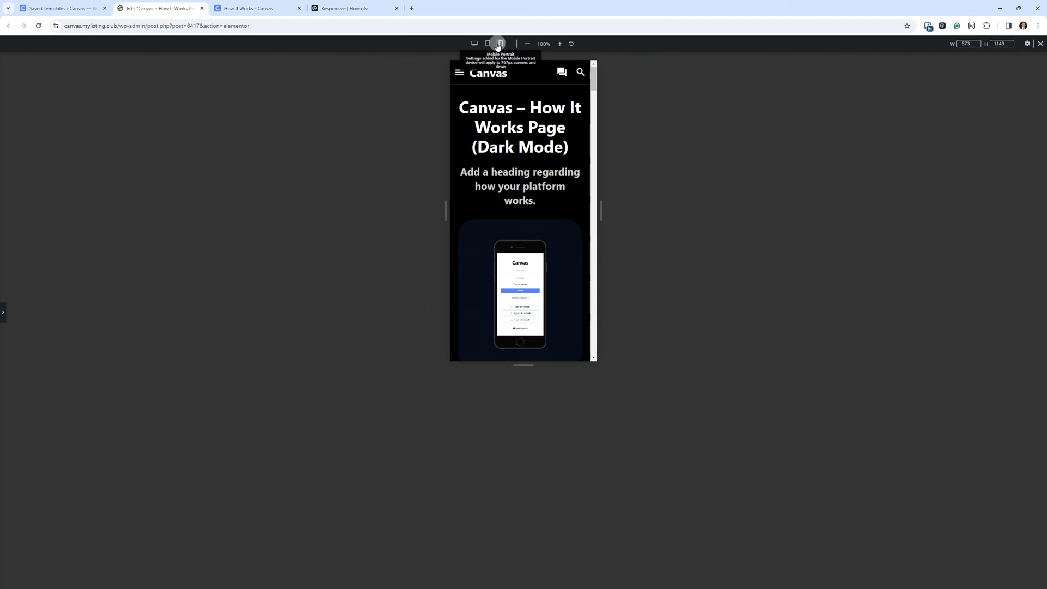
scroll(575, 141, "down", 3)
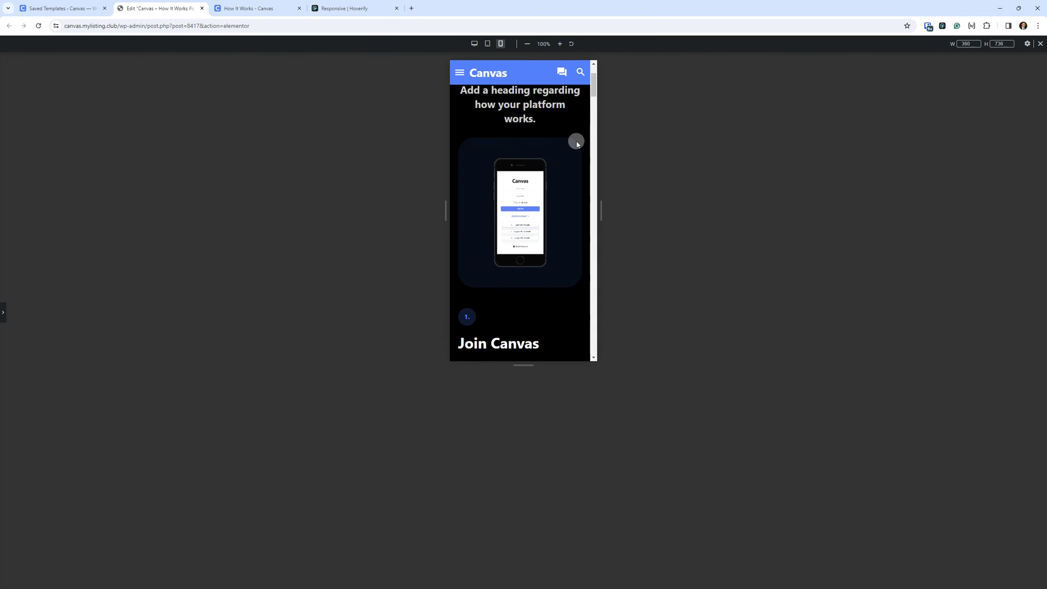
scroll(578, 145, "down", 2)
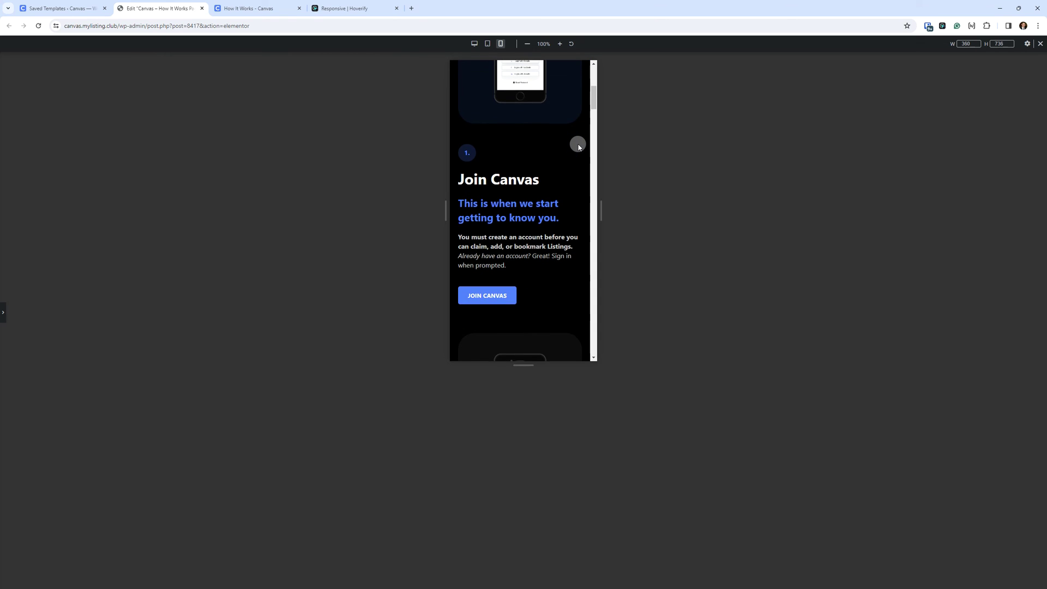
scroll(578, 147, "down", 8)
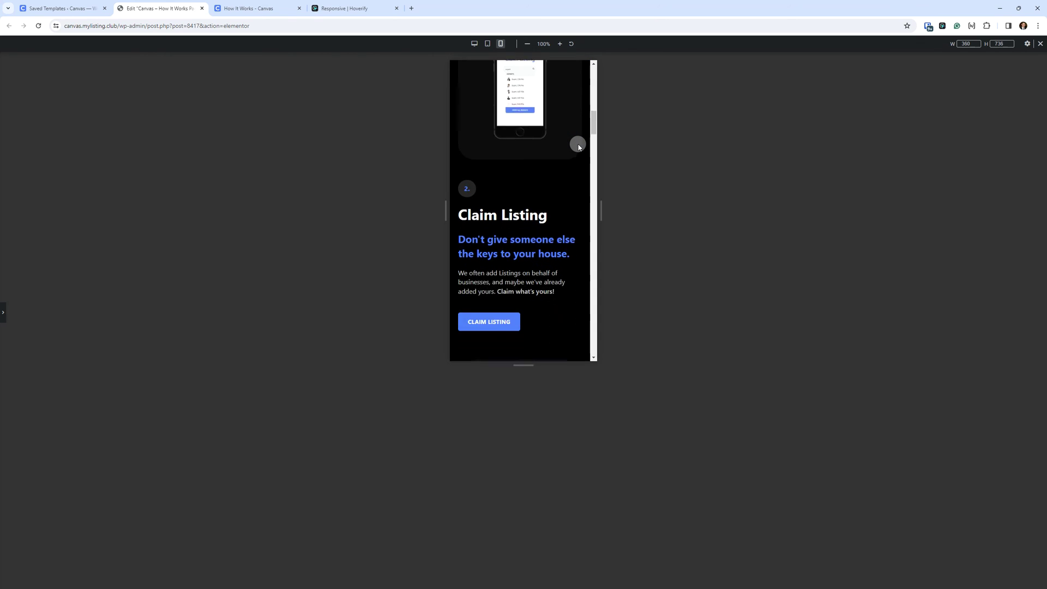
scroll(579, 147, "down", 6)
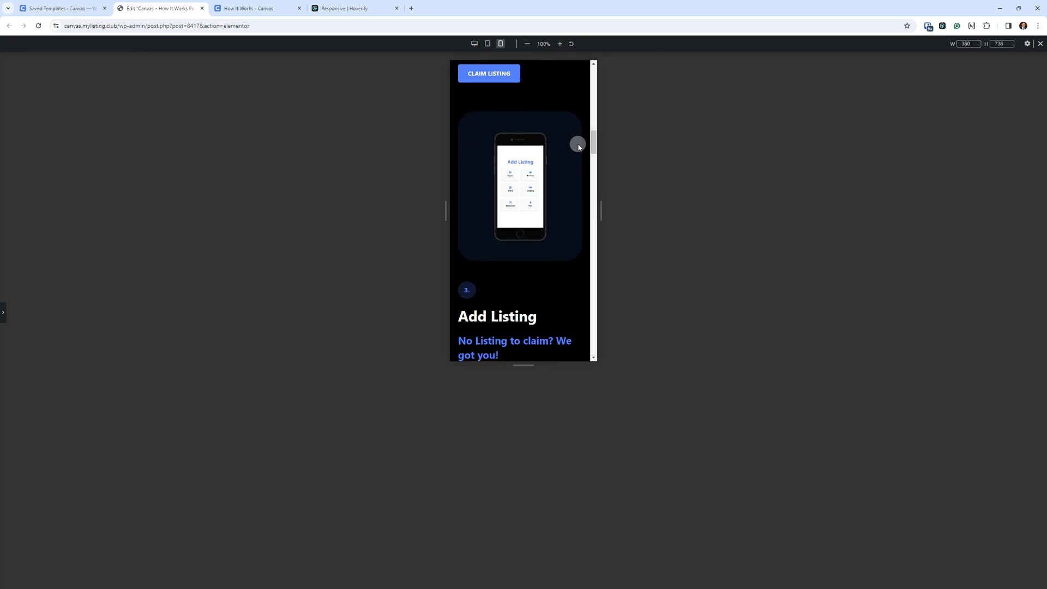
scroll(579, 147, "down", 8)
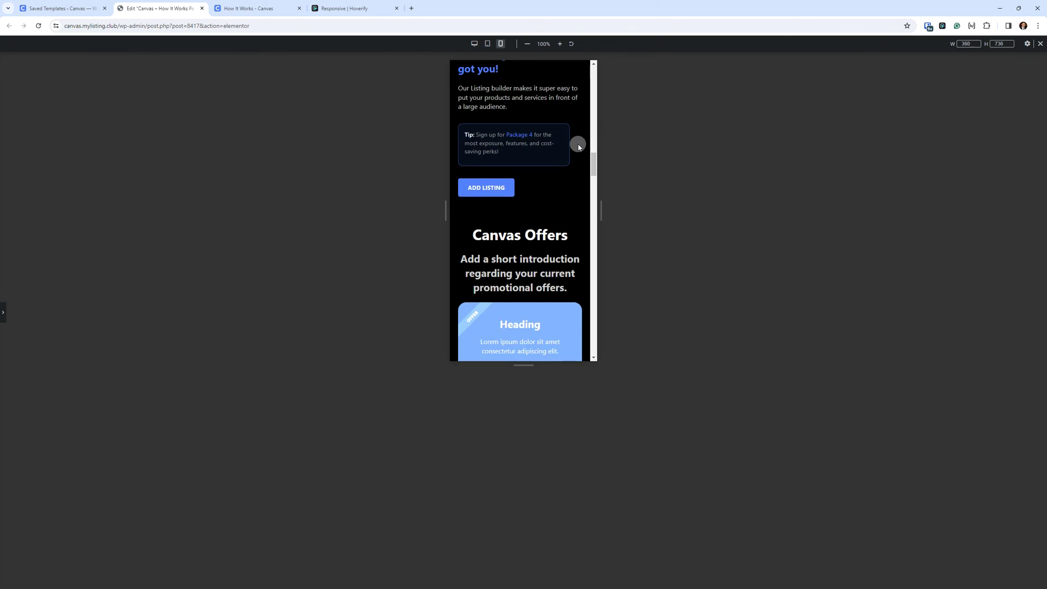
scroll(579, 147, "down", 8)
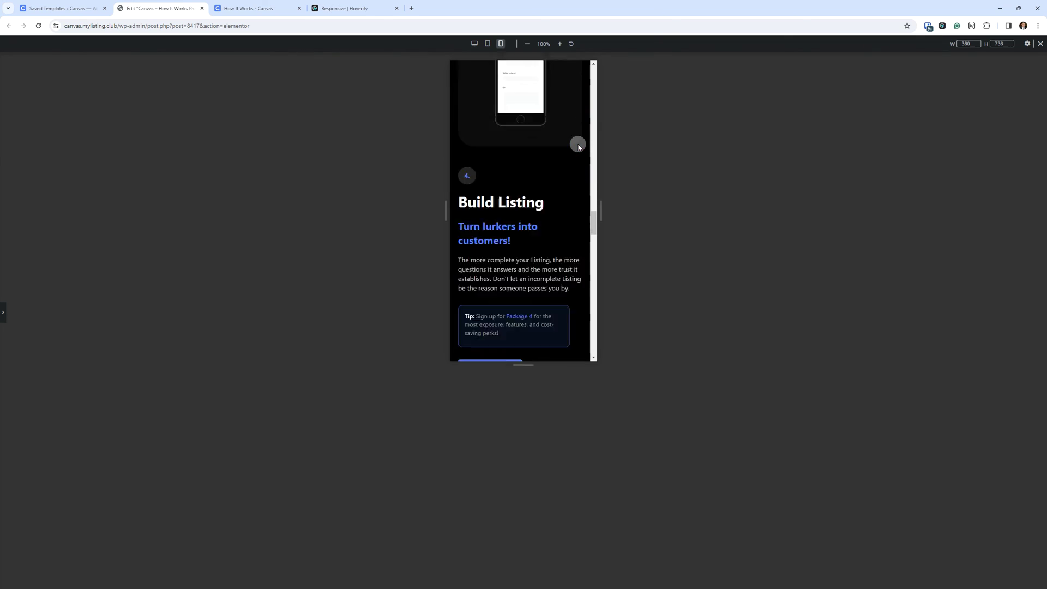
scroll(578, 144, "down", 8)
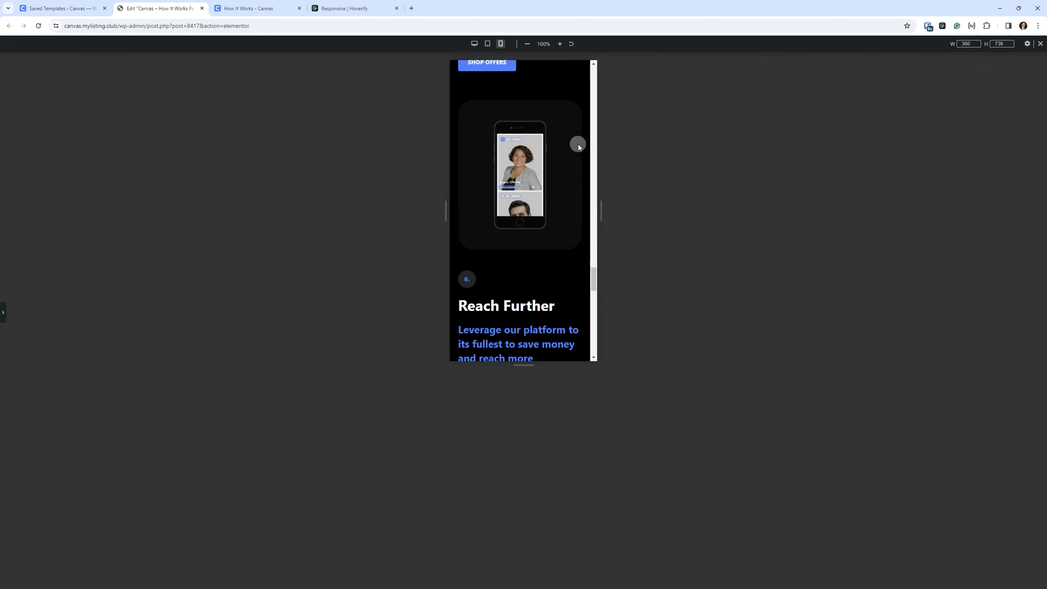
scroll(577, 142, "up", 2)
left_click(232, 6)
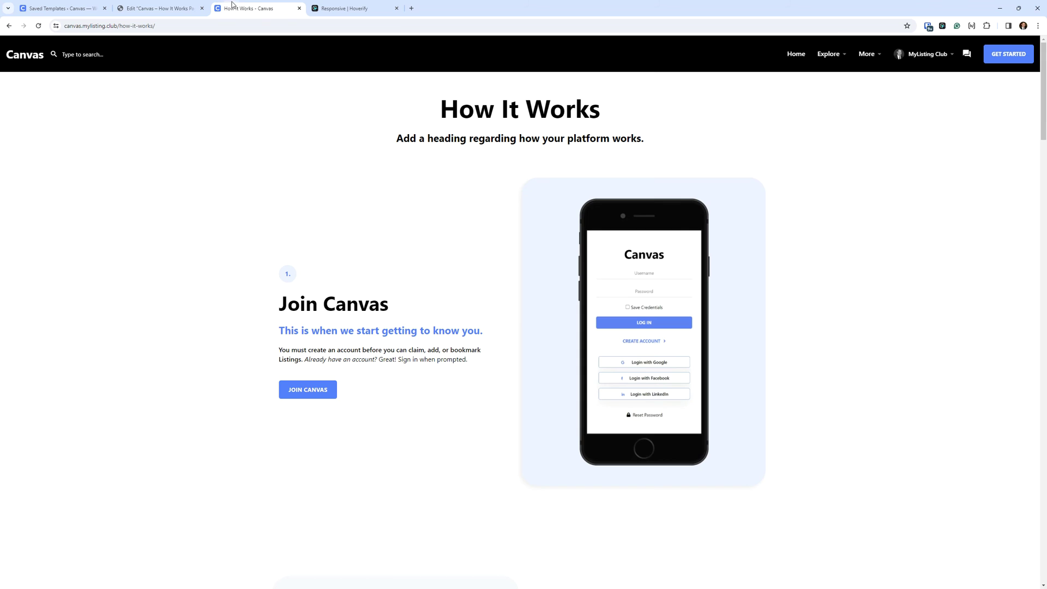
Step: Right-click the live How It Works page and choose Inspect to open DevTools
right_click(177, 147)
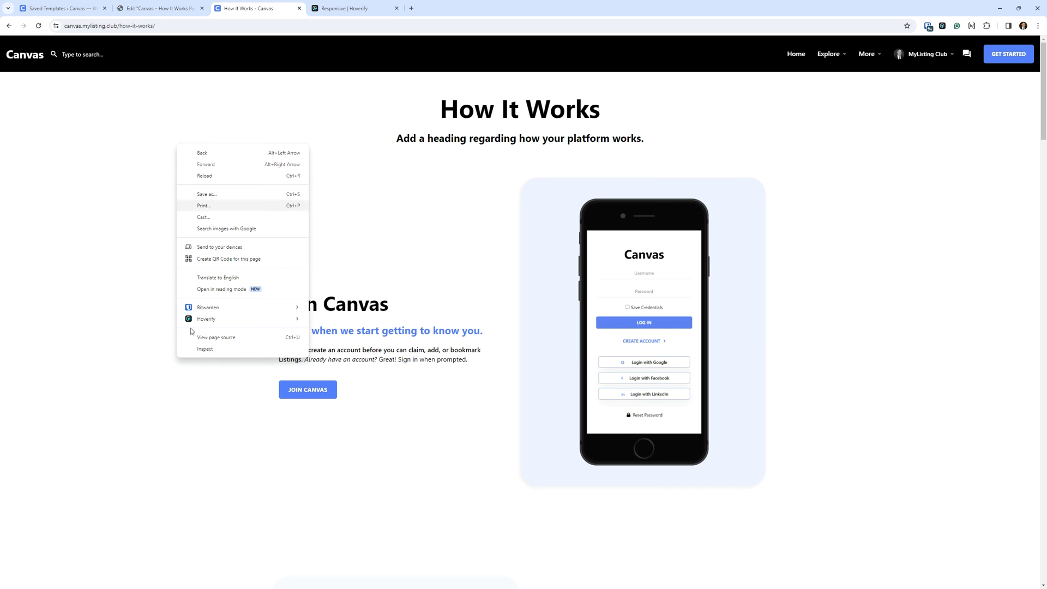
left_click(133, 149)
right_click(108, 157)
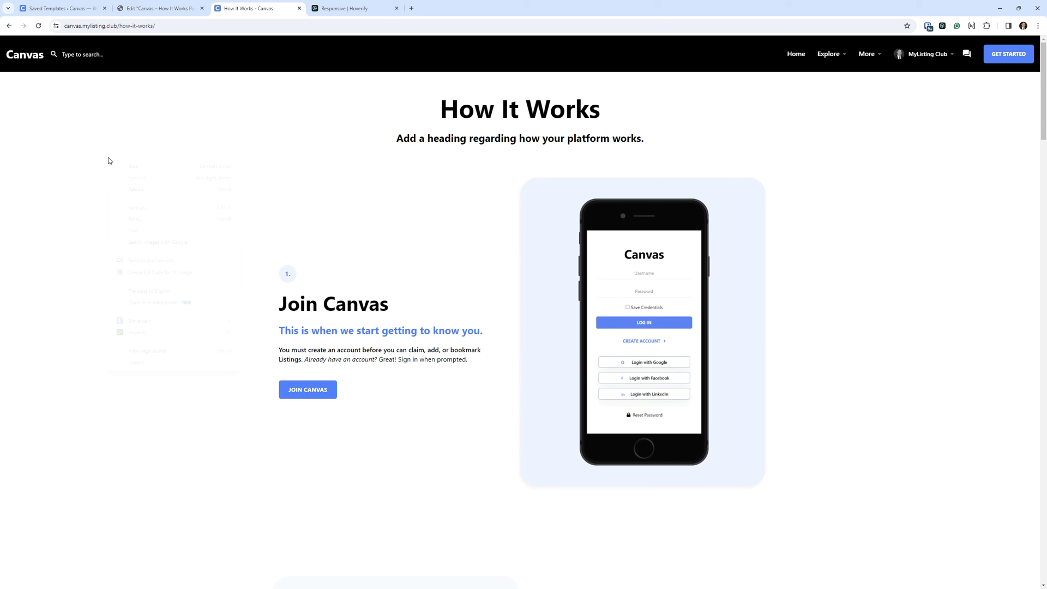
left_click(137, 367)
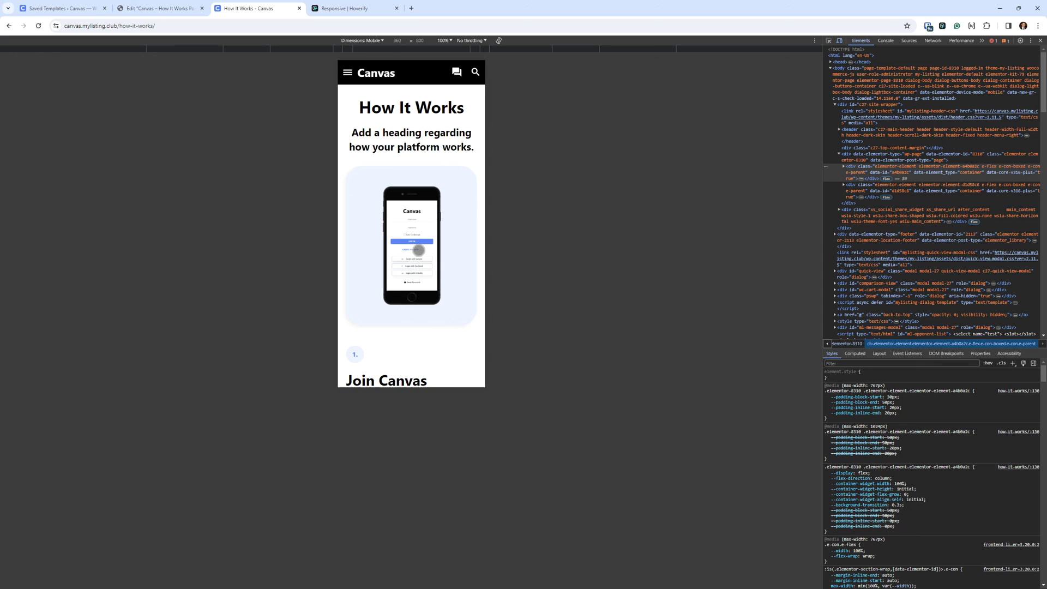
scroll(418, 251, "down", 2)
scroll(416, 245, "up", 2)
scroll(359, 306, "down", 2)
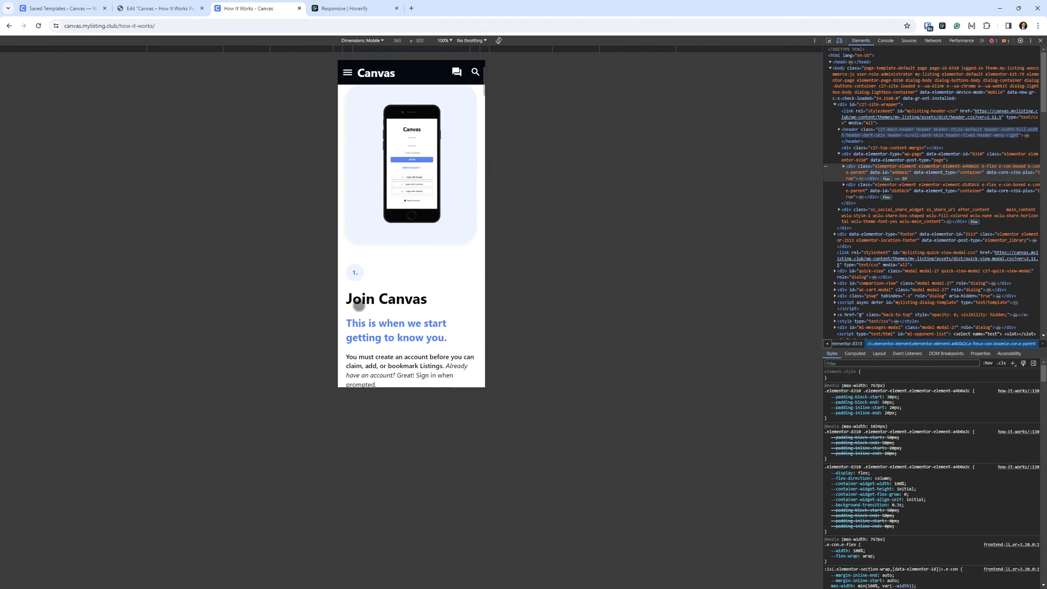
scroll(381, 285, "down", 2)
scroll(392, 234, "up", 1)
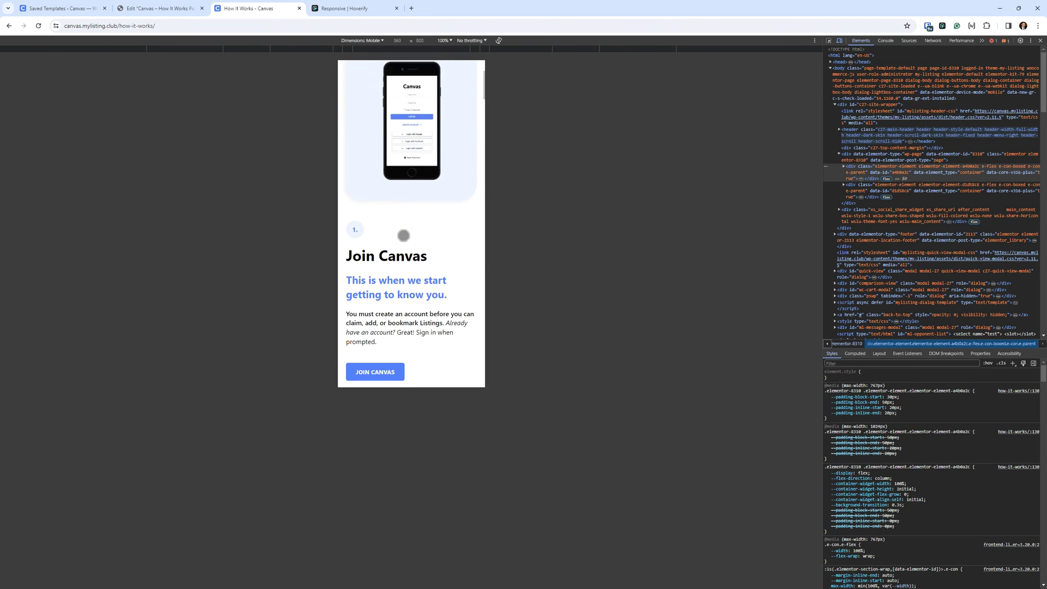
scroll(441, 289, "down", 15)
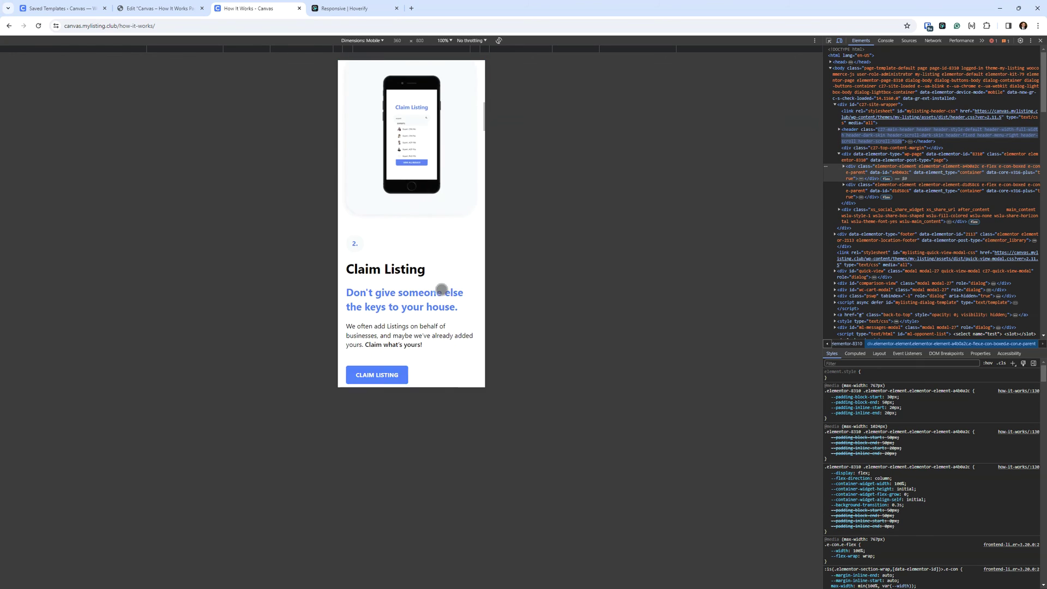
scroll(442, 289, "down", 15)
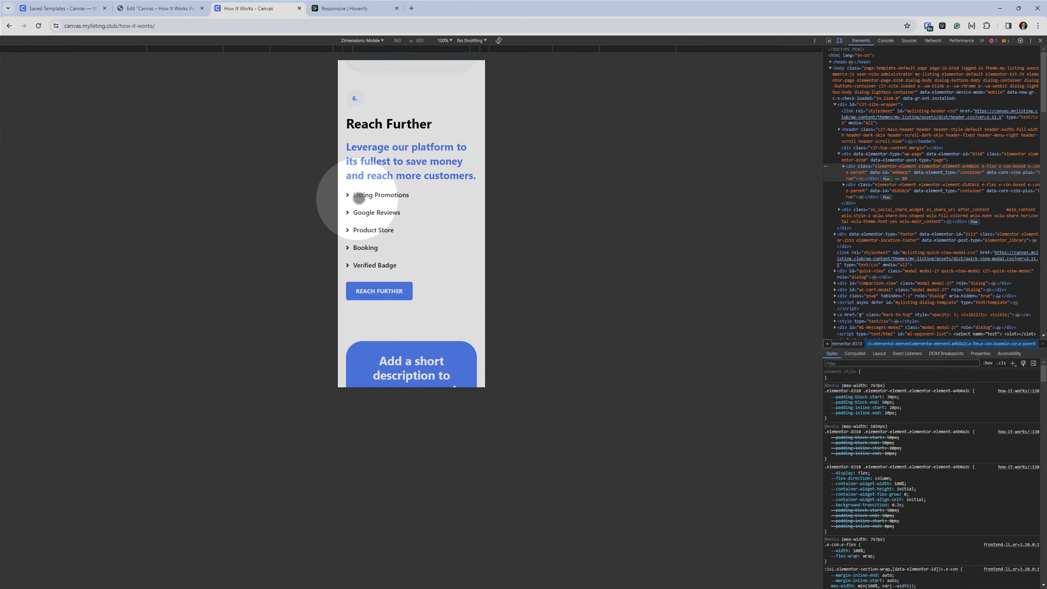
left_click(349, 197)
left_click(357, 197)
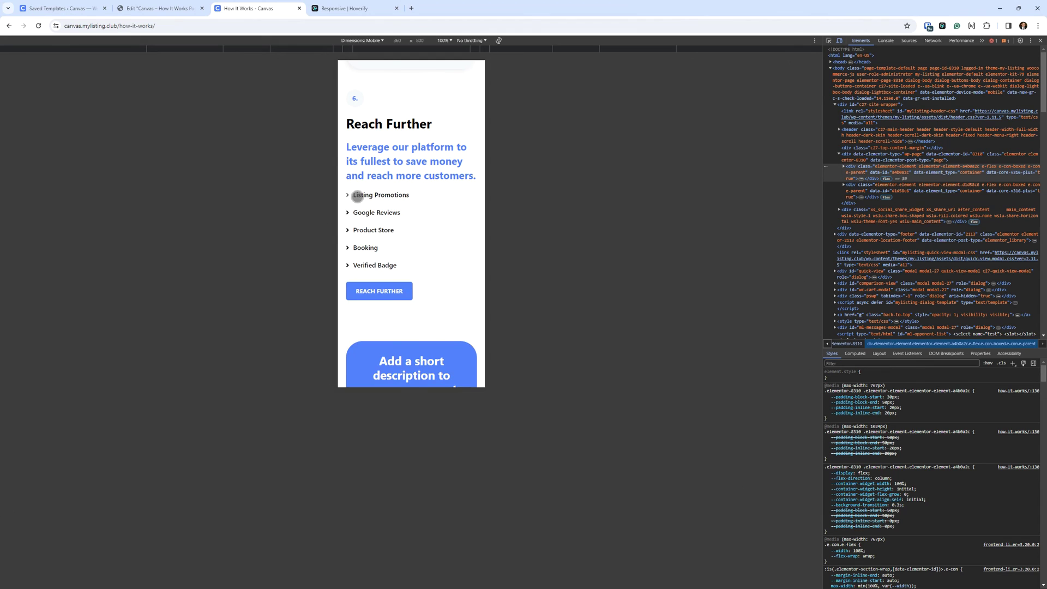
scroll(370, 265, "up", 15)
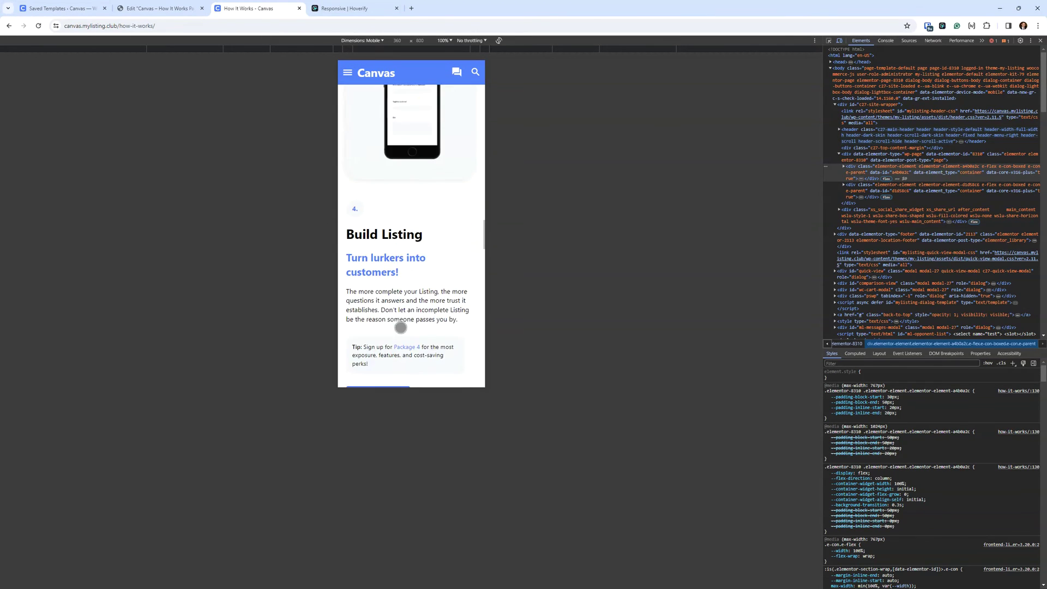
scroll(404, 317, "up", 15)
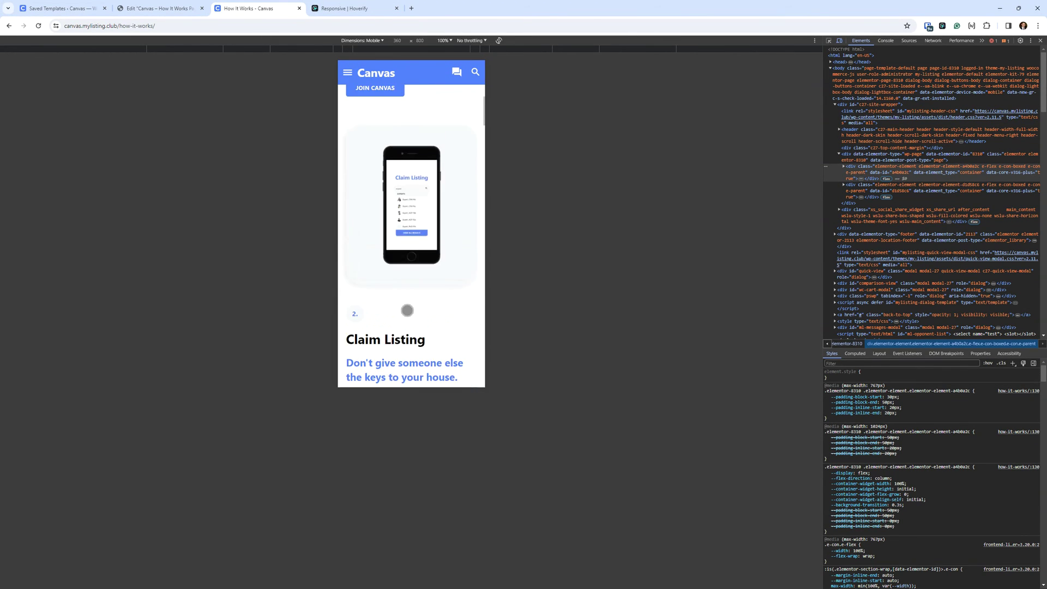
scroll(407, 310, "up", 5)
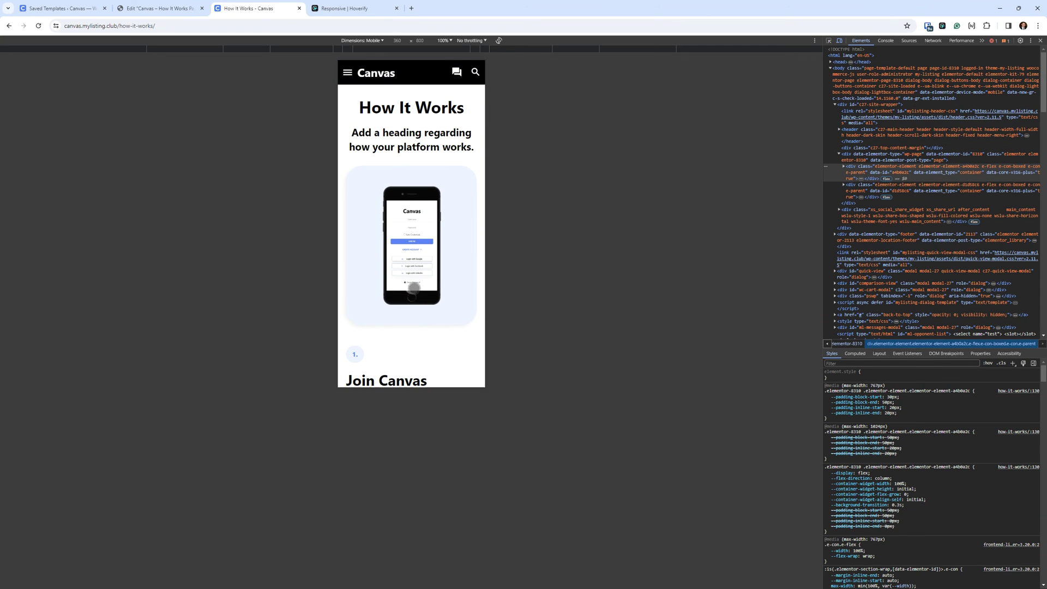
Step: Scroll up and down through the mobile-width How It Works page
scroll(414, 287, "down", 1)
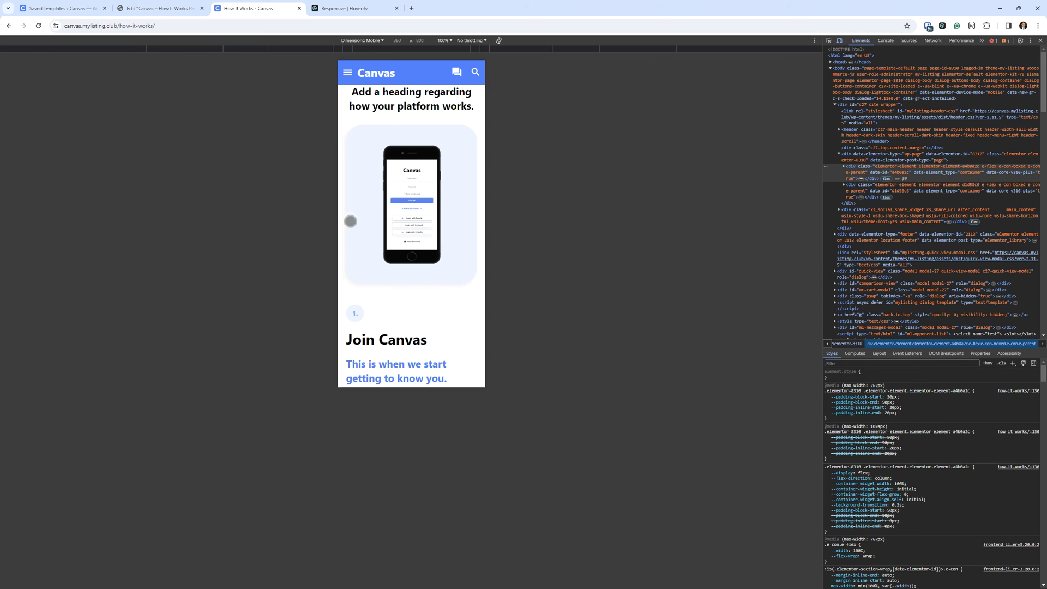
left_click_drag(414, 337, 369, 200)
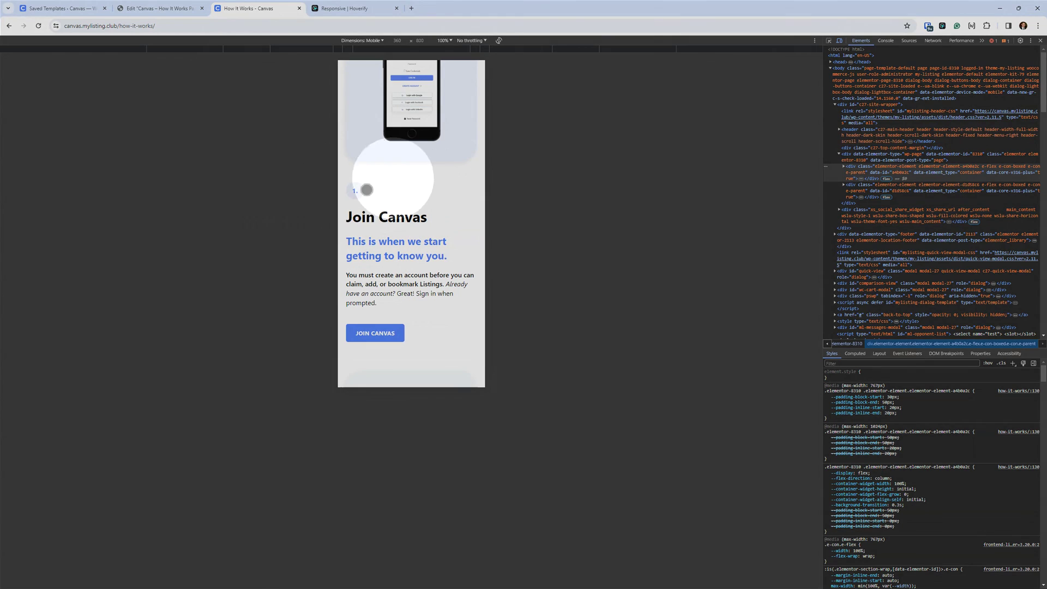
scroll(408, 268, "down", 2)
scroll(407, 268, "down", 3)
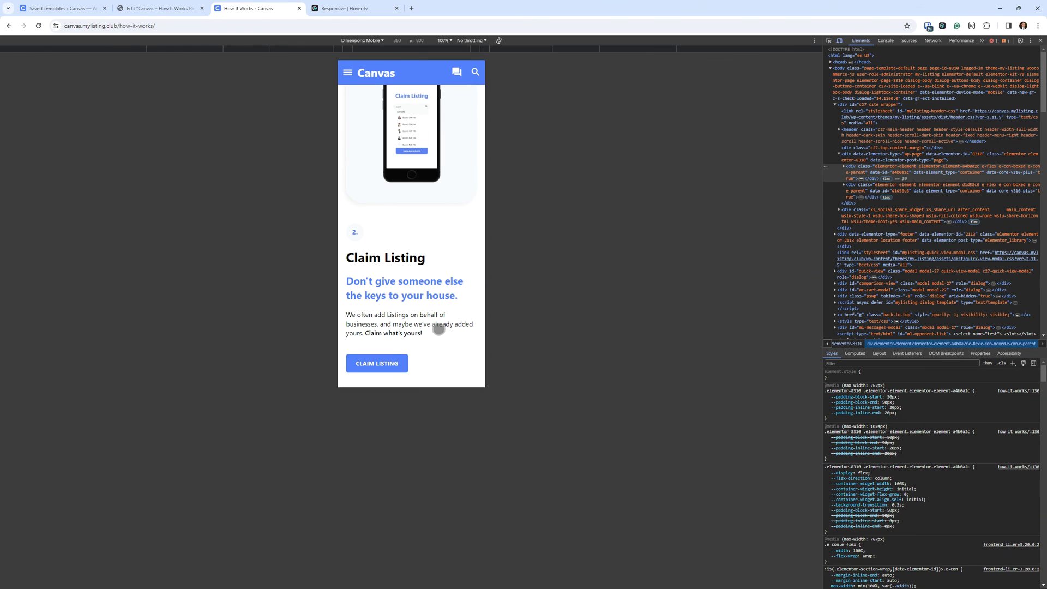
scroll(439, 330, "up", 2)
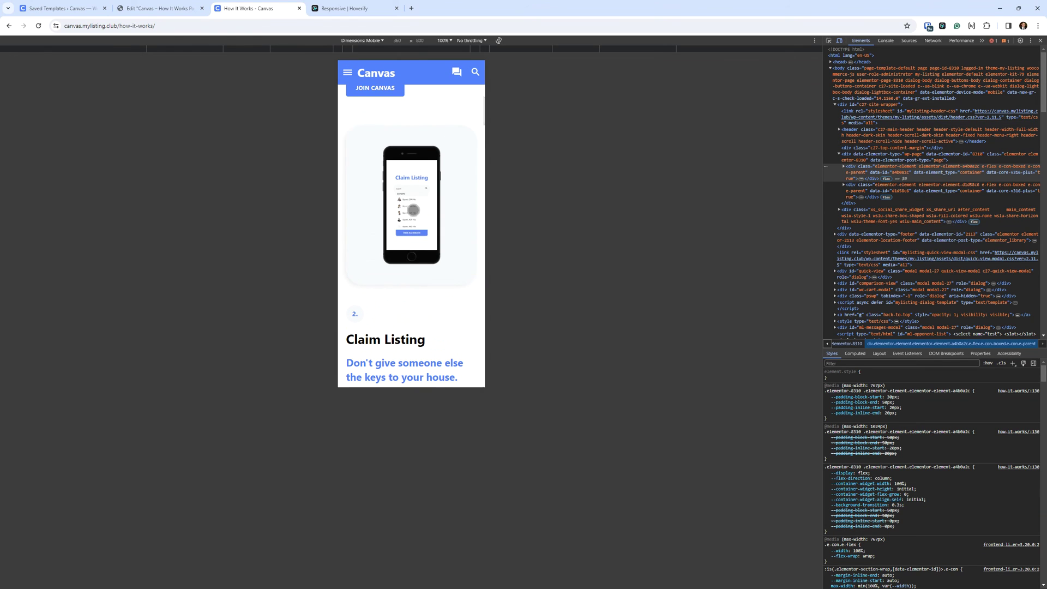
scroll(404, 280, "down", 4)
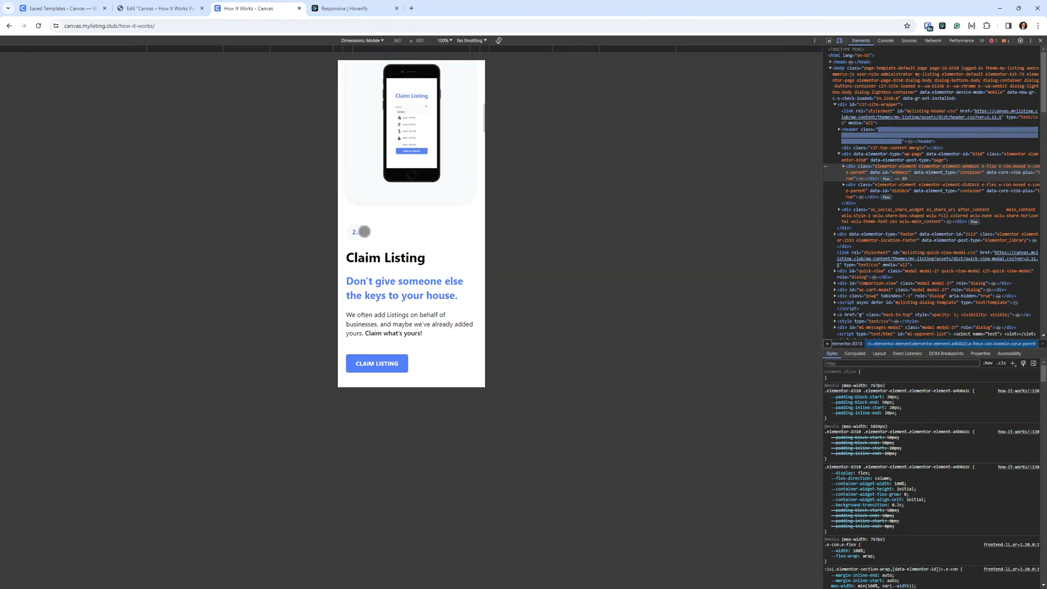
scroll(375, 258, "up", 3)
scroll(423, 304, "up", 8)
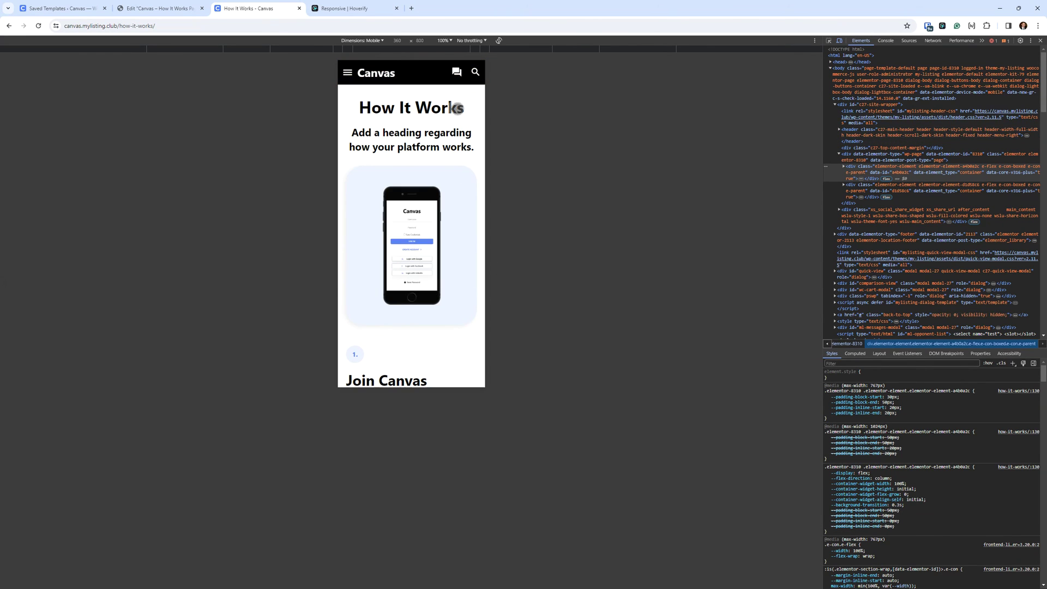
Step: Scroll down to Listing Approval and turn off the device toolbar for desktop width
scroll(460, 124, "down", 2)
scroll(487, 336, "down", 15)
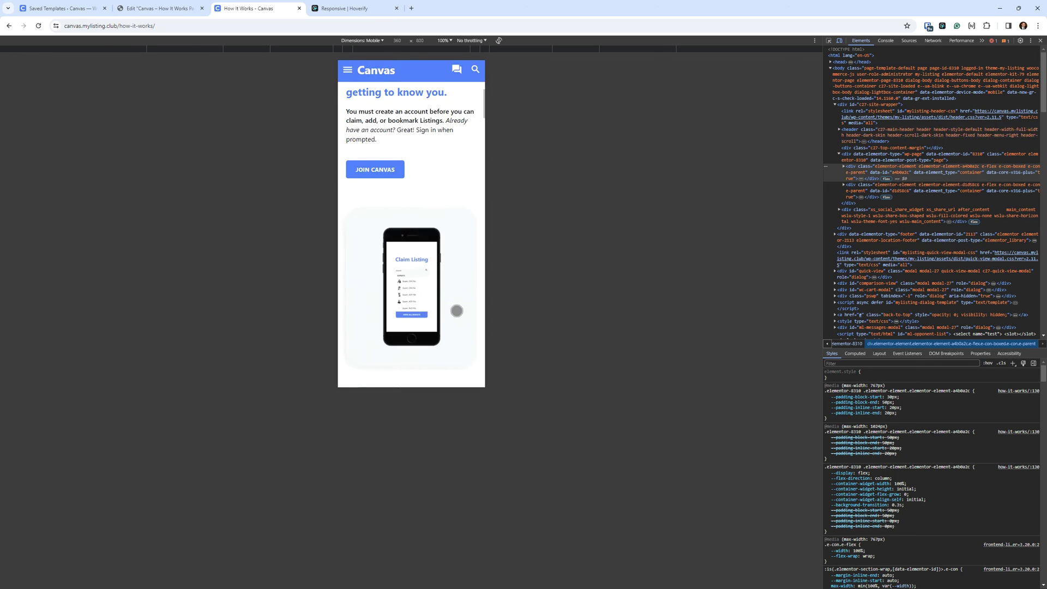
scroll(457, 313, "down", 15)
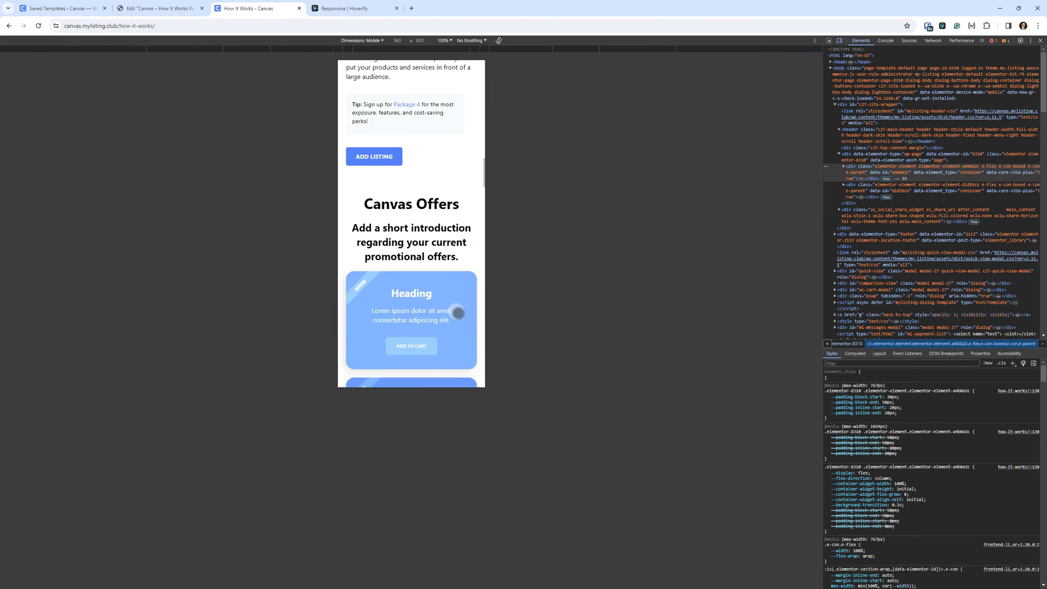
scroll(460, 316, "down", 4)
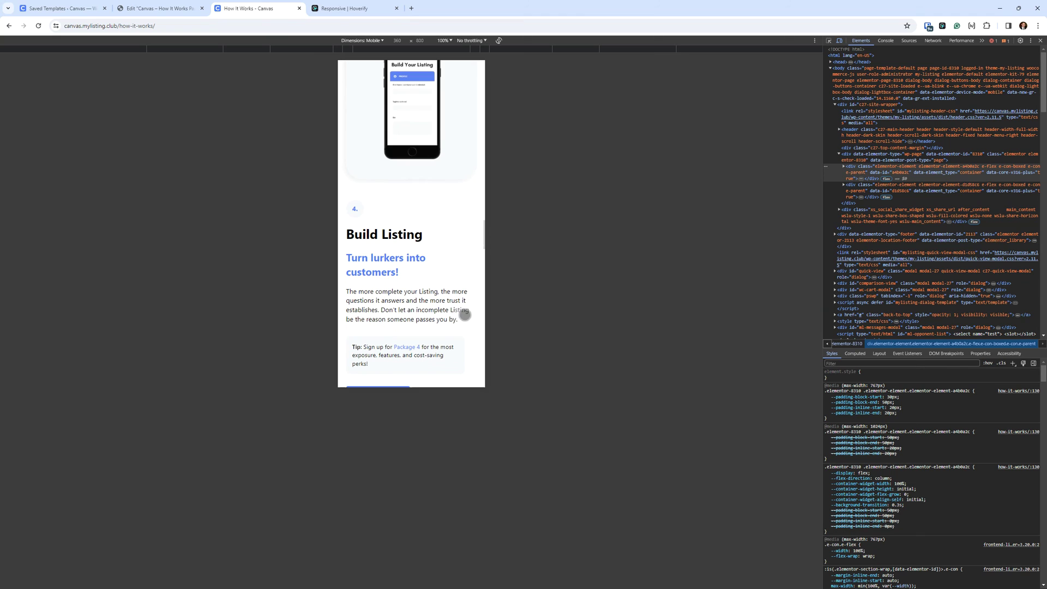
scroll(466, 314, "down", 2)
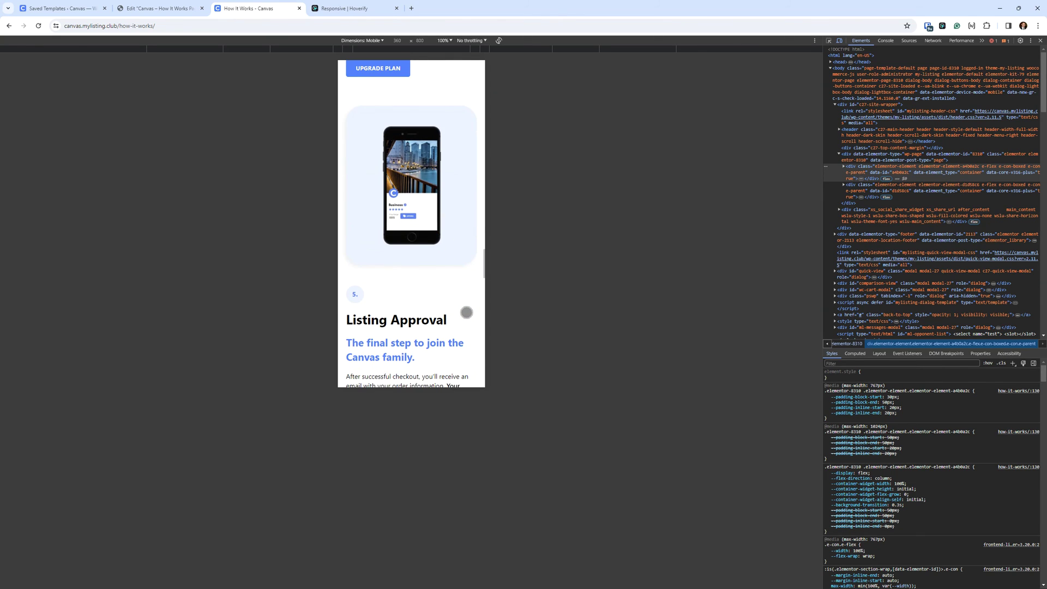
scroll(442, 342, "down", 2)
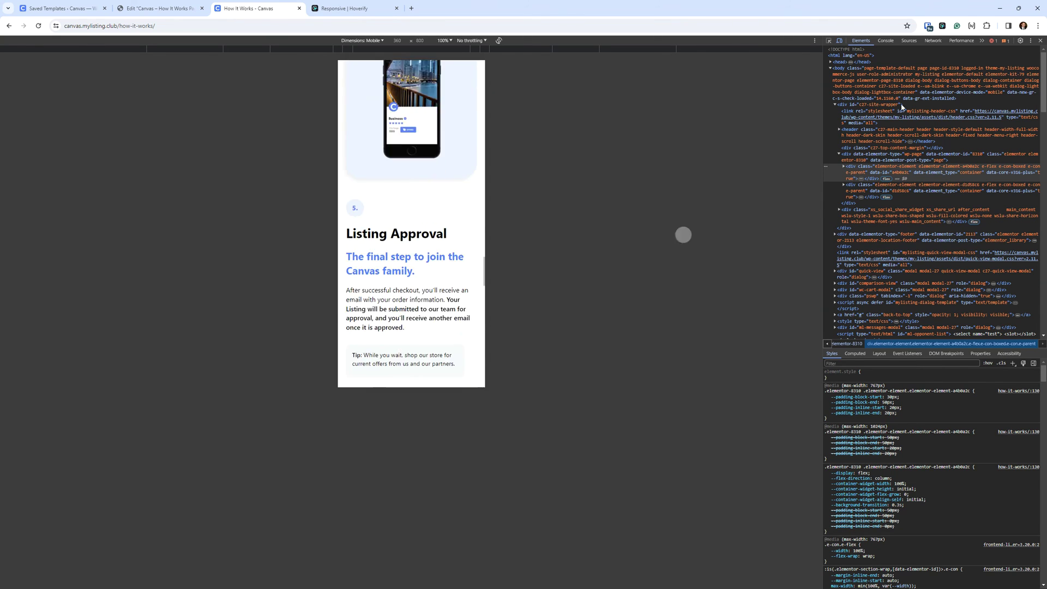
scroll(432, 299, "up", 2)
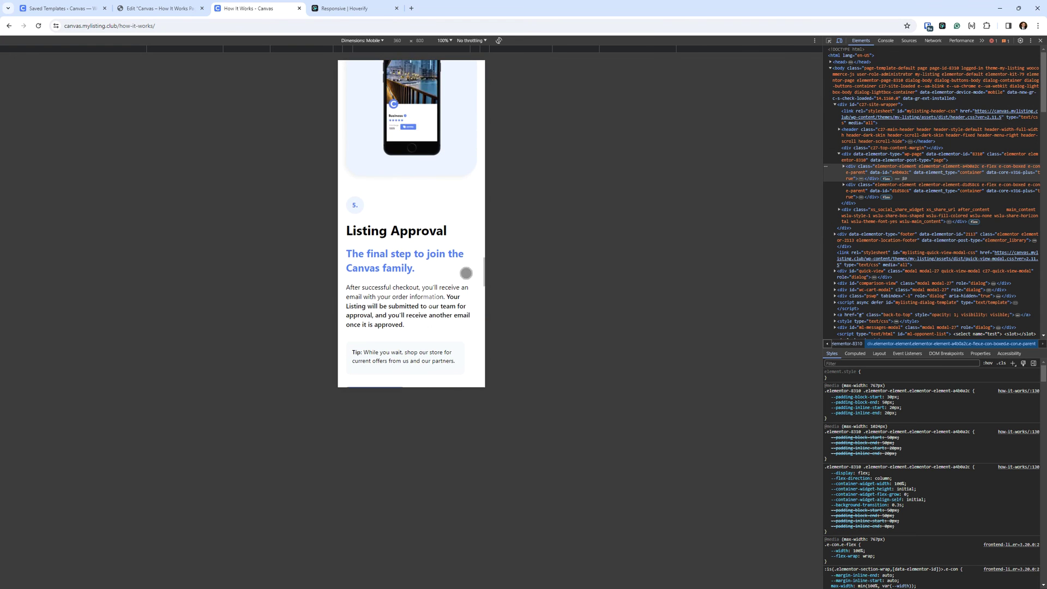
left_click(839, 41)
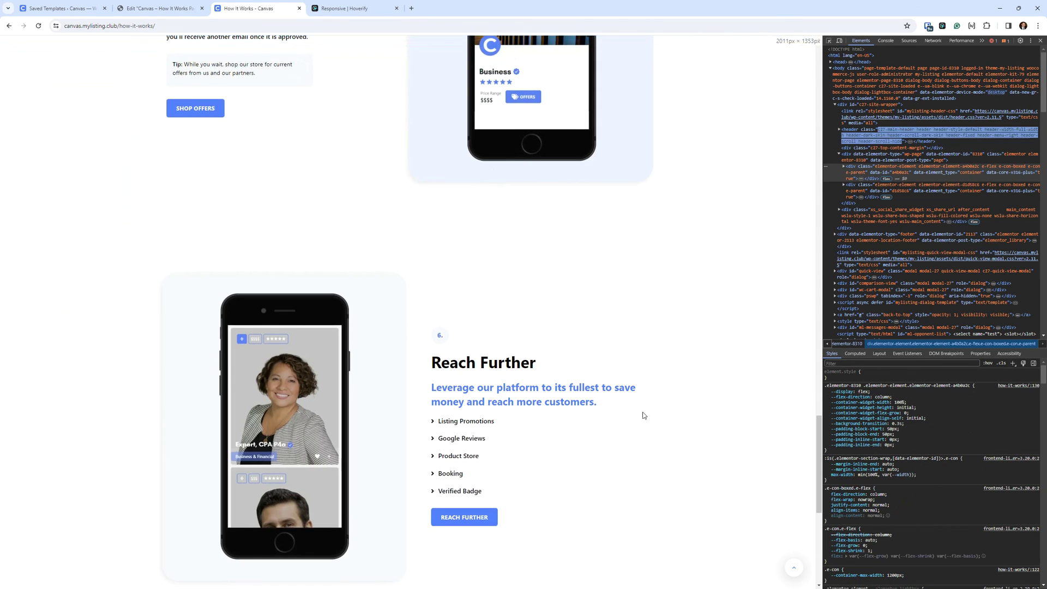
Step: Scroll back to the top of How It Works and close the DevTools panel
scroll(570, 362, "up", 15)
scroll(582, 407, "up", 10)
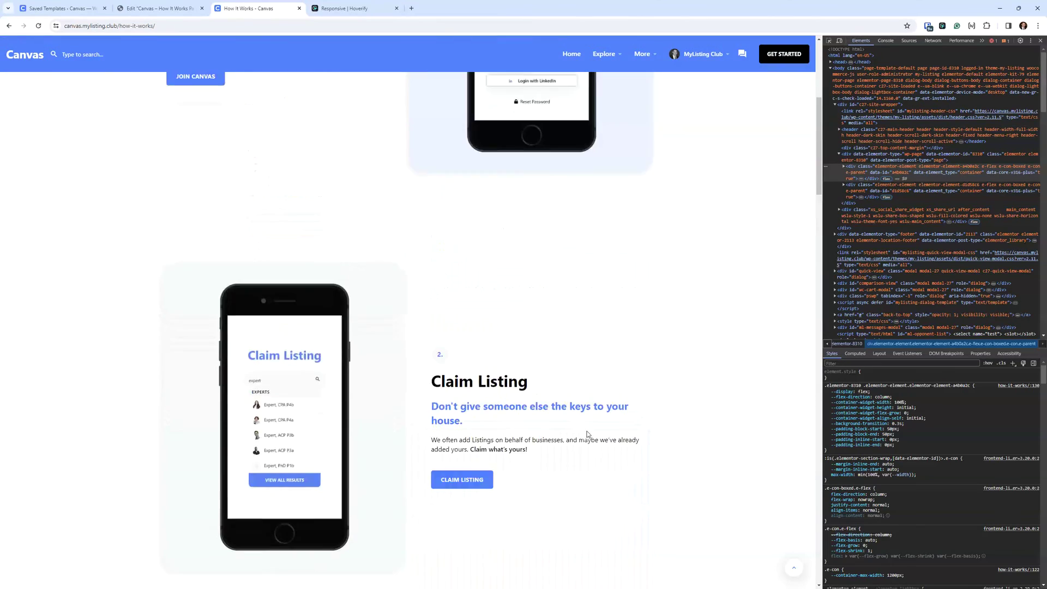
left_click(1040, 40)
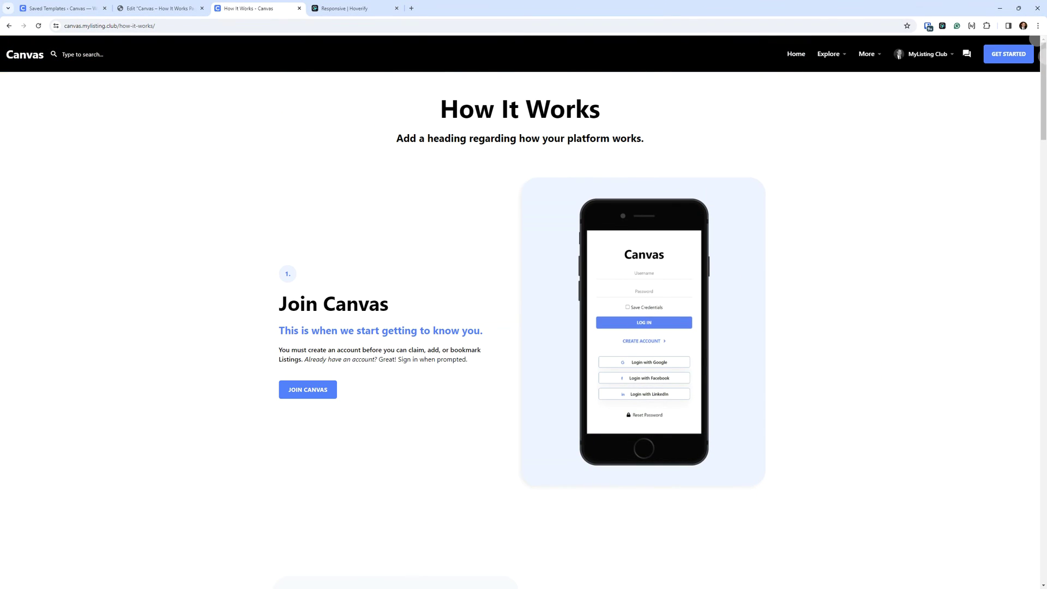